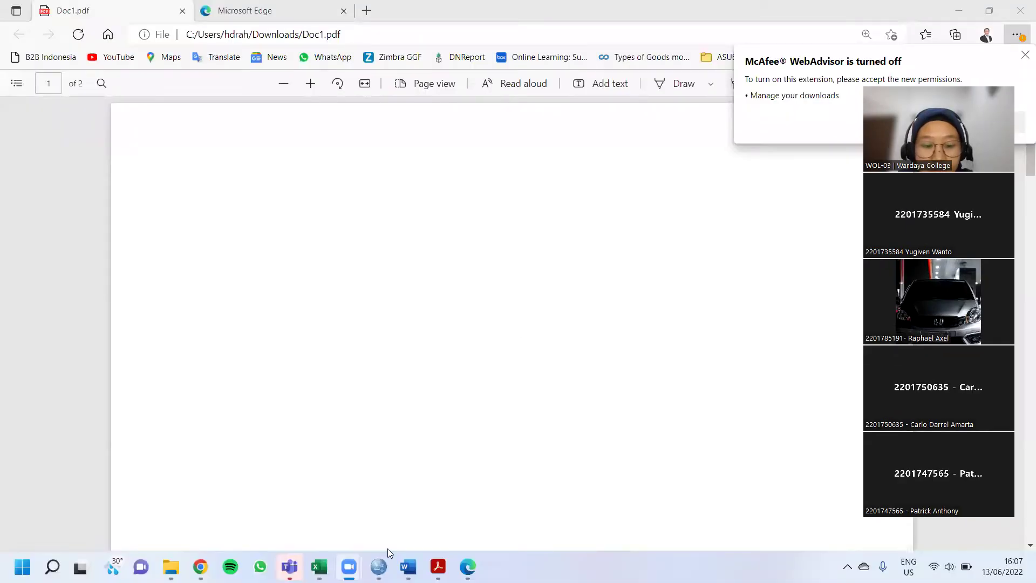
Switch to the empty Untitled2 dataset in the SPSS Data Editor and select the first cell of the data grid
mouse_move(378, 567)
left_click(439, 487)
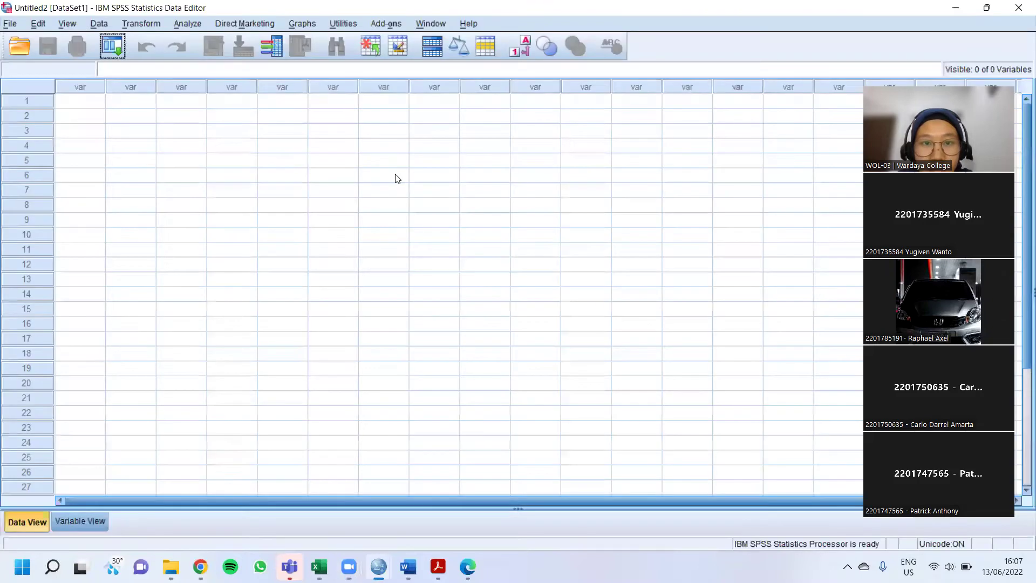
left_click(323, 179)
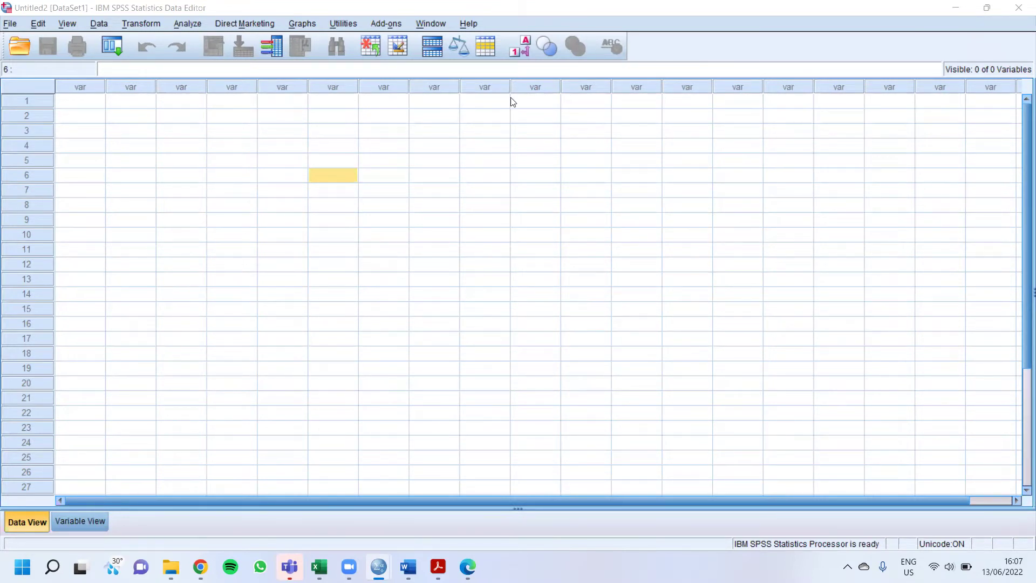
left_click(87, 97)
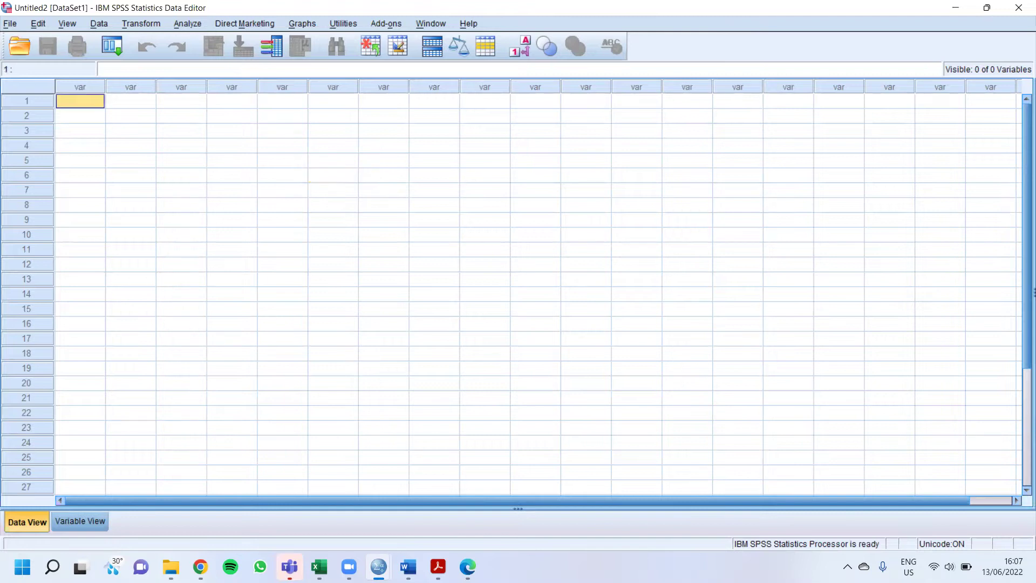
Switch to the DATA PENELITIAN DUMMY workbook in Excel and examine the Motivasi(X), Kemampuan Teknologi Digital(MED) and Prestasi(Y) headings
mouse_move(320, 567)
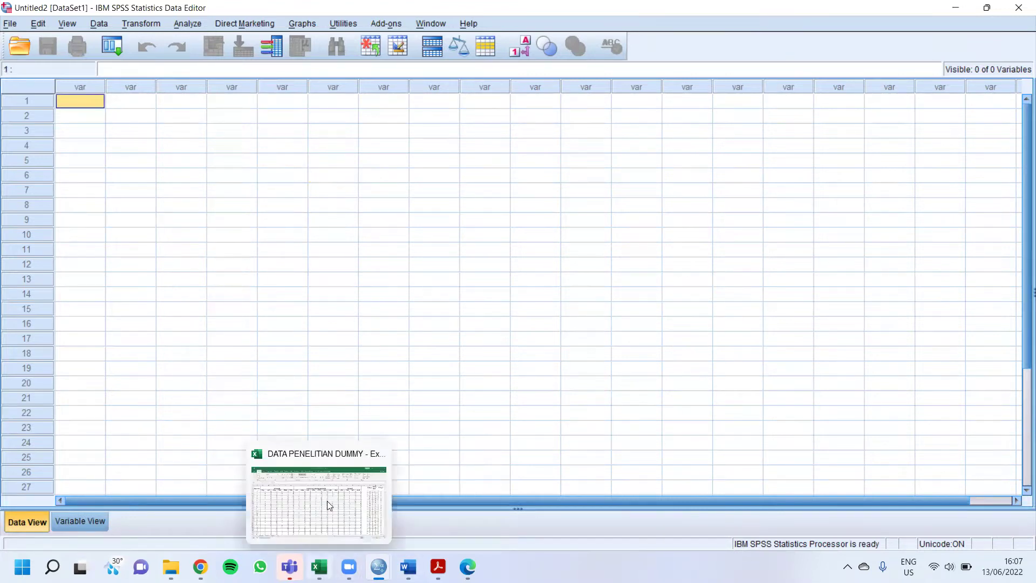
left_click(326, 467)
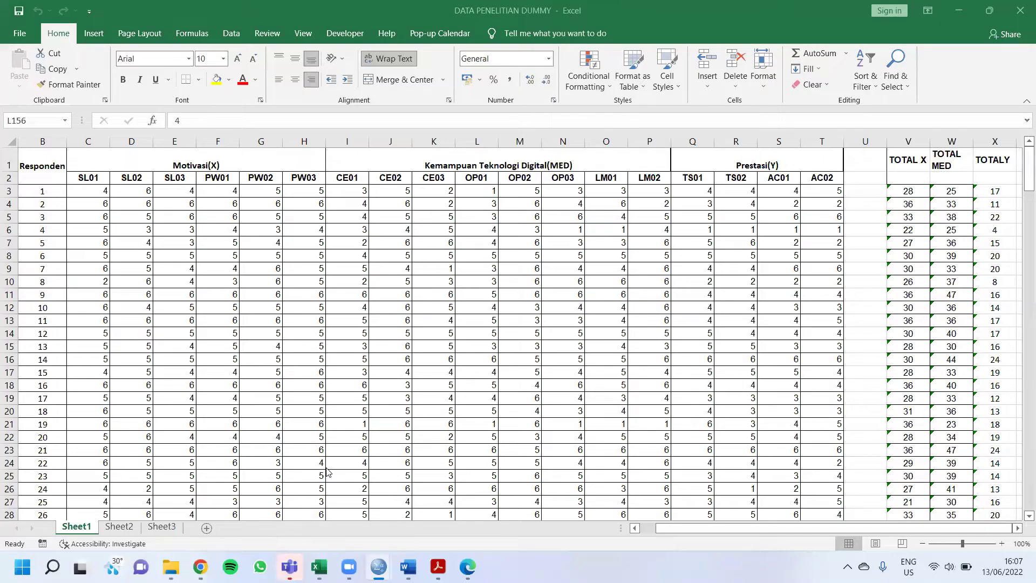
left_click(406, 270)
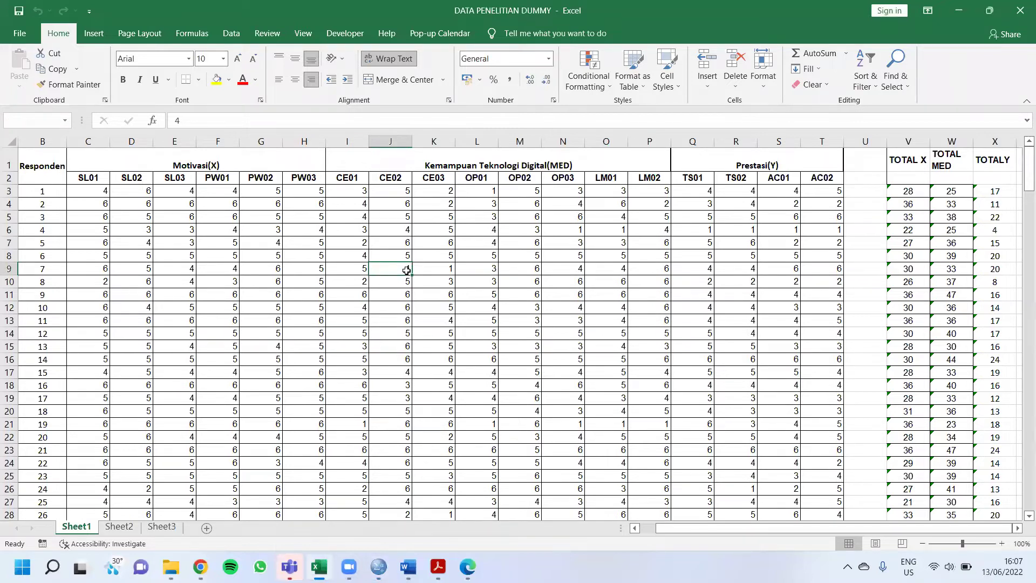
left_click(128, 191)
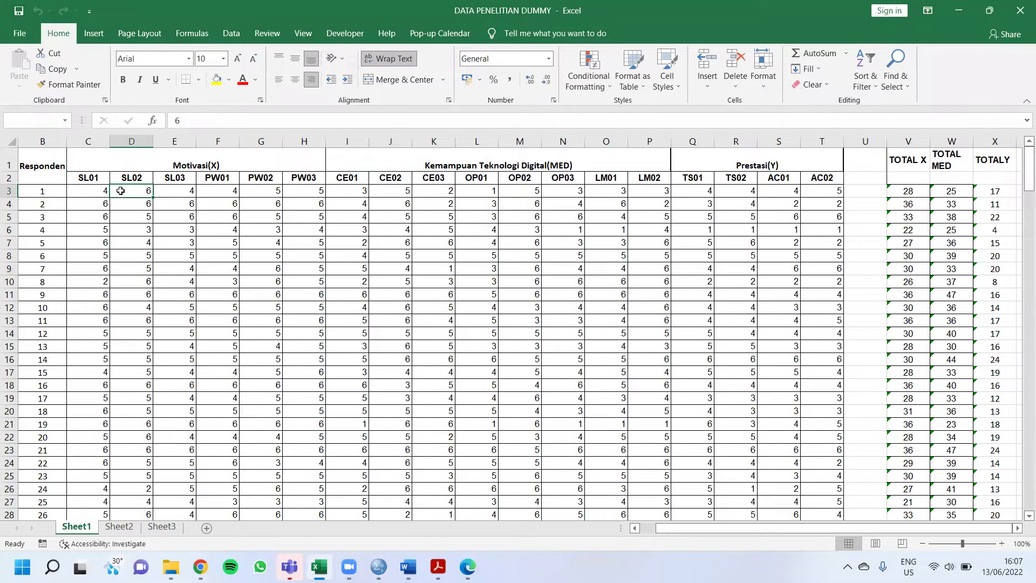
left_click(167, 160)
left_click(420, 157)
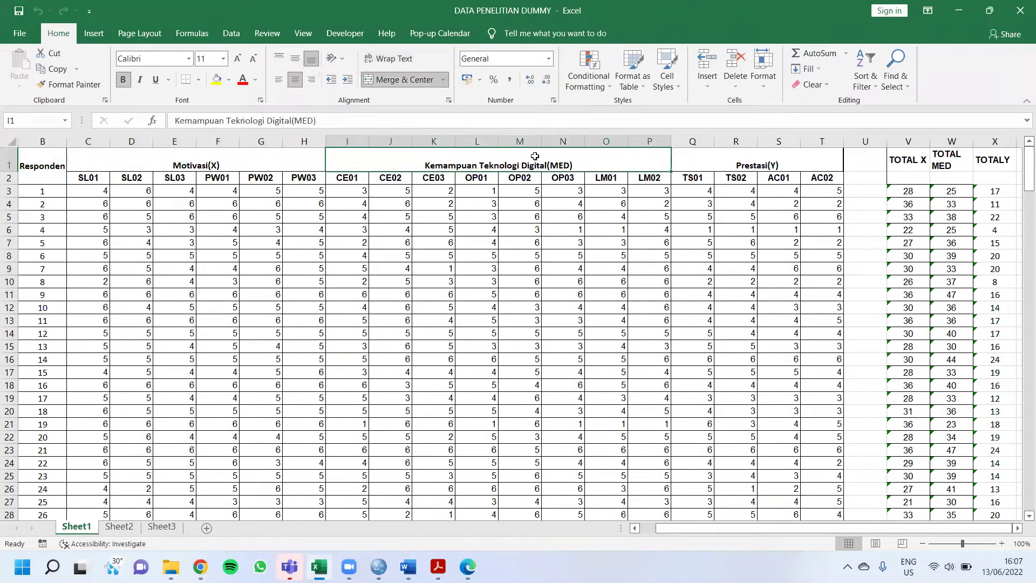
left_click(742, 159)
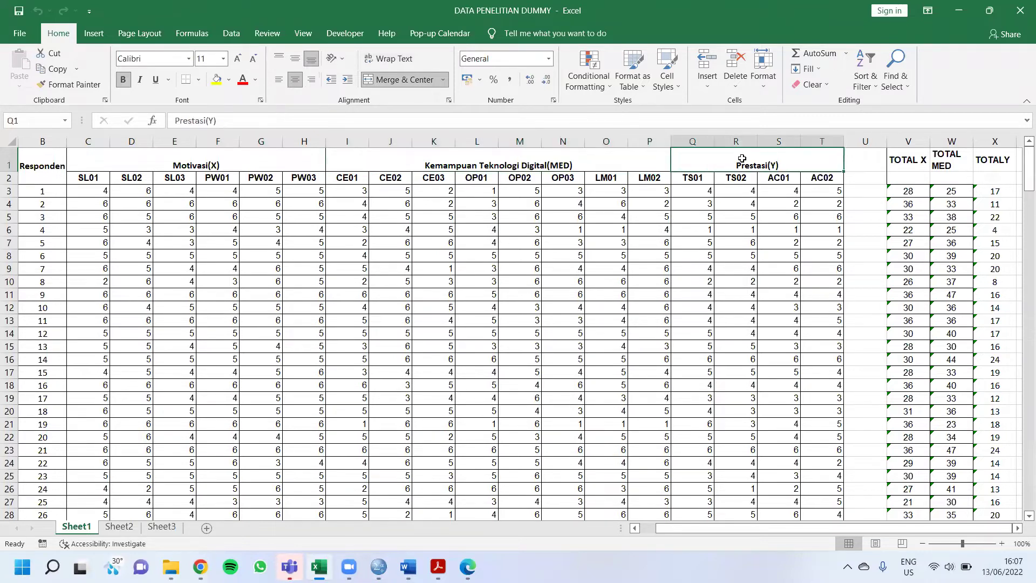
Examine the item codes and the respondents' answer scores in the Motivasi(X) columns of Sheet1
left_click(101, 193)
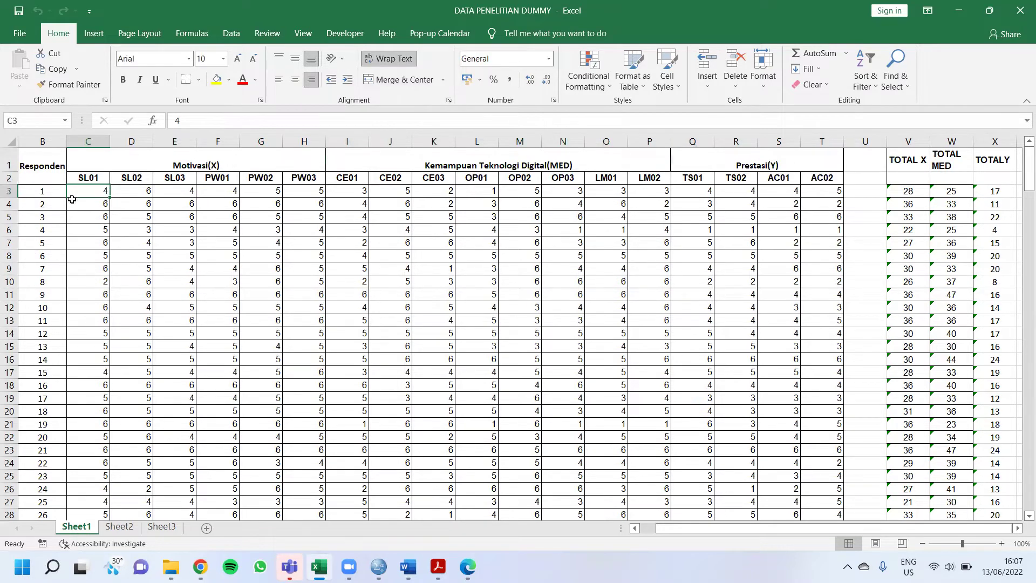
left_click(90, 176)
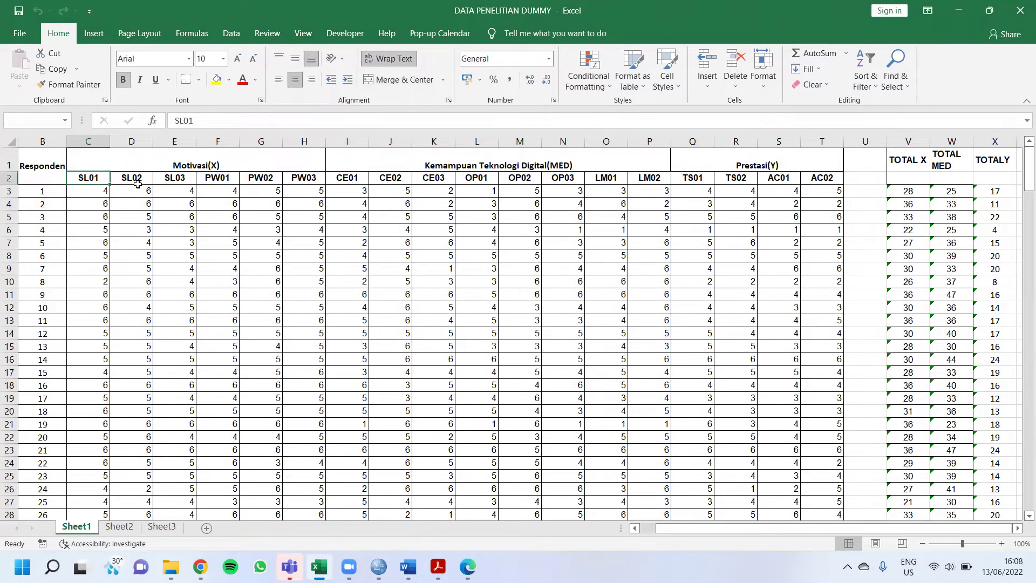
key("Right")
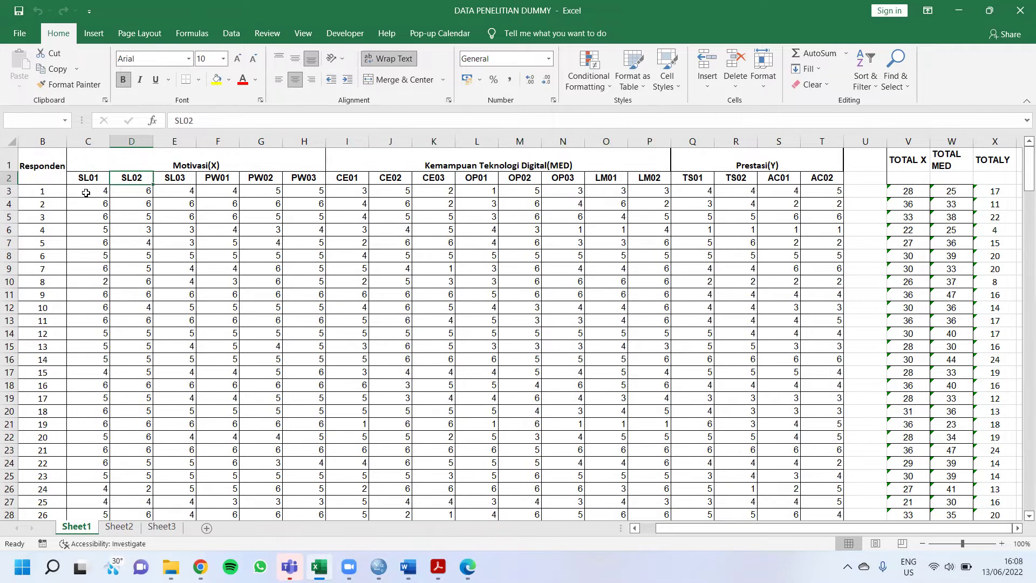
left_click_drag(85, 192, 86, 205)
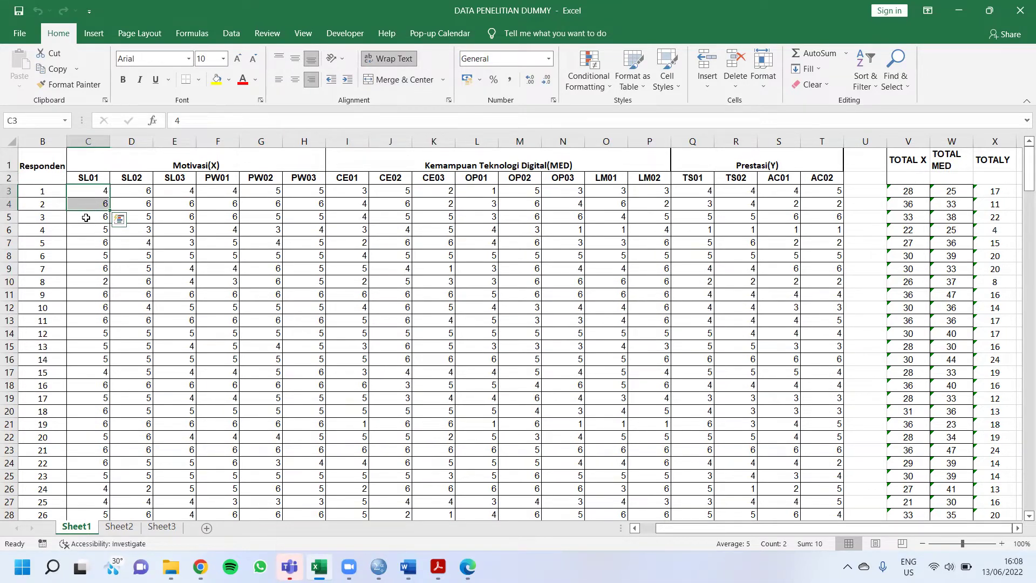
left_click(86, 217)
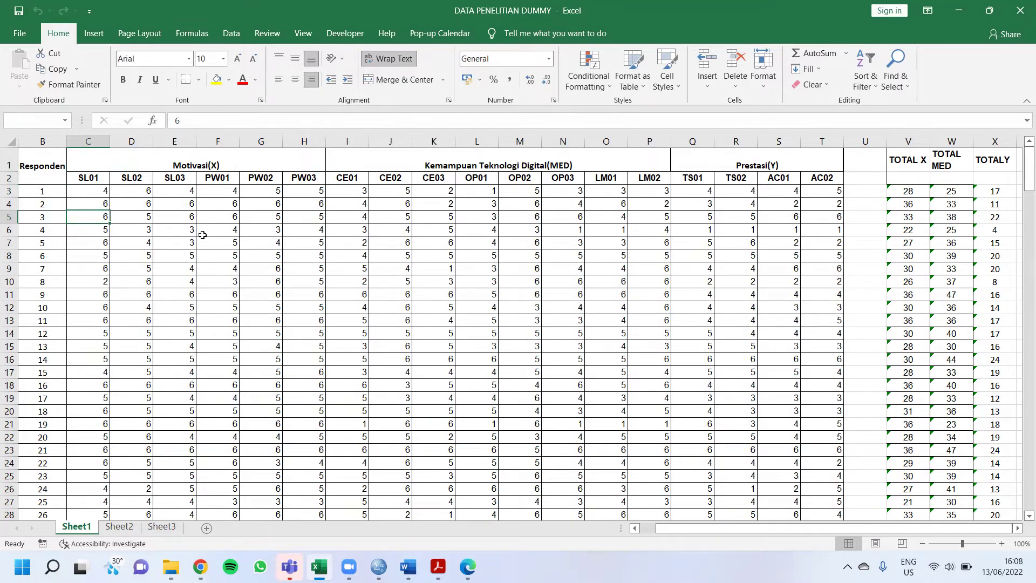
left_click(134, 207)
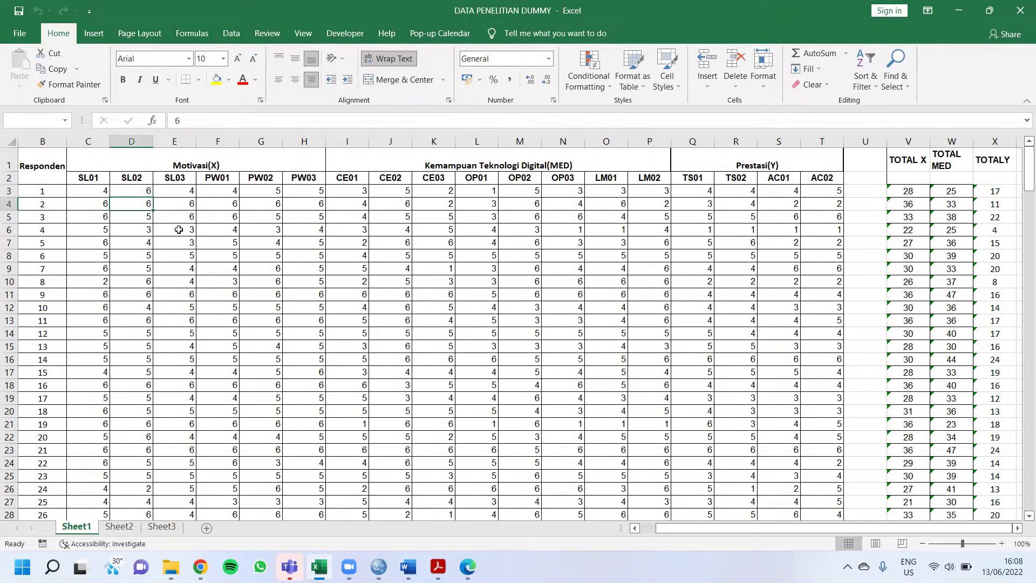
left_click(211, 243)
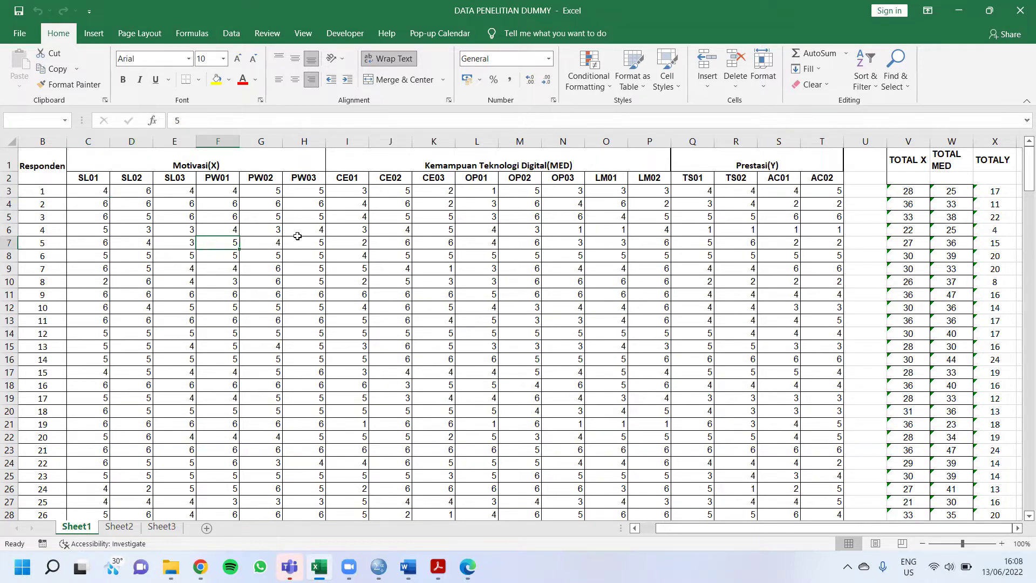
left_click(257, 231)
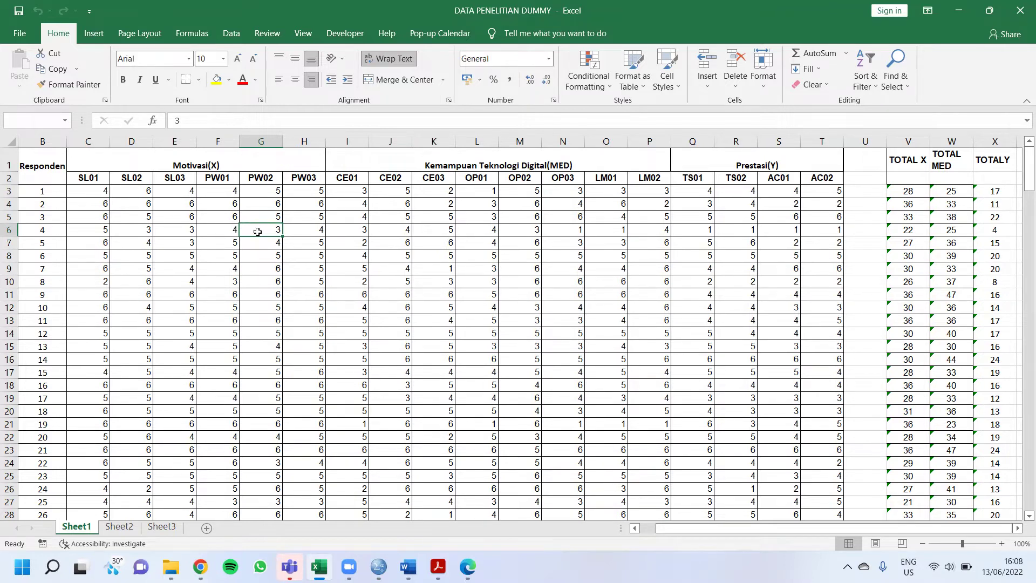
left_click(218, 311, "shift")
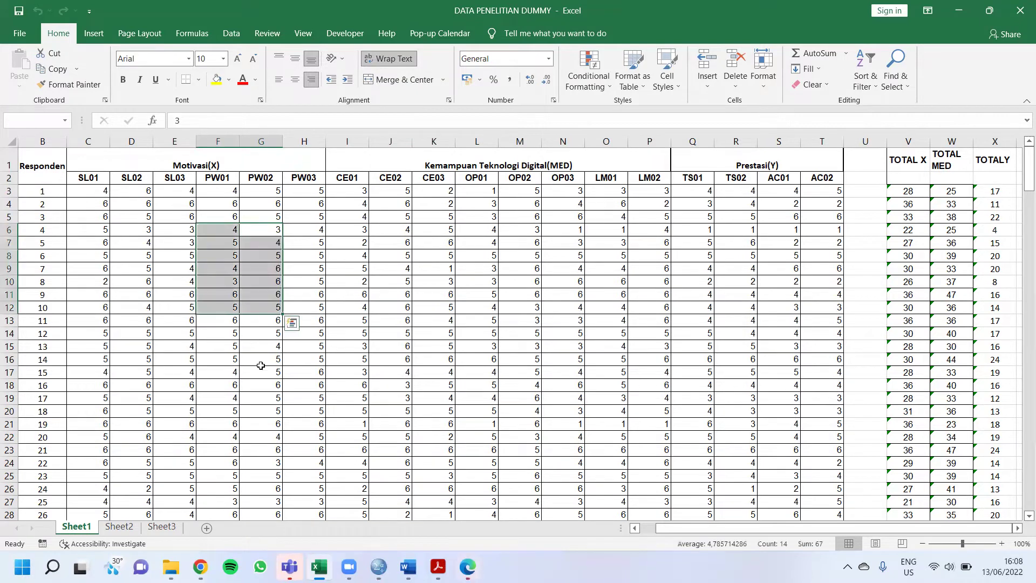
left_click(290, 392)
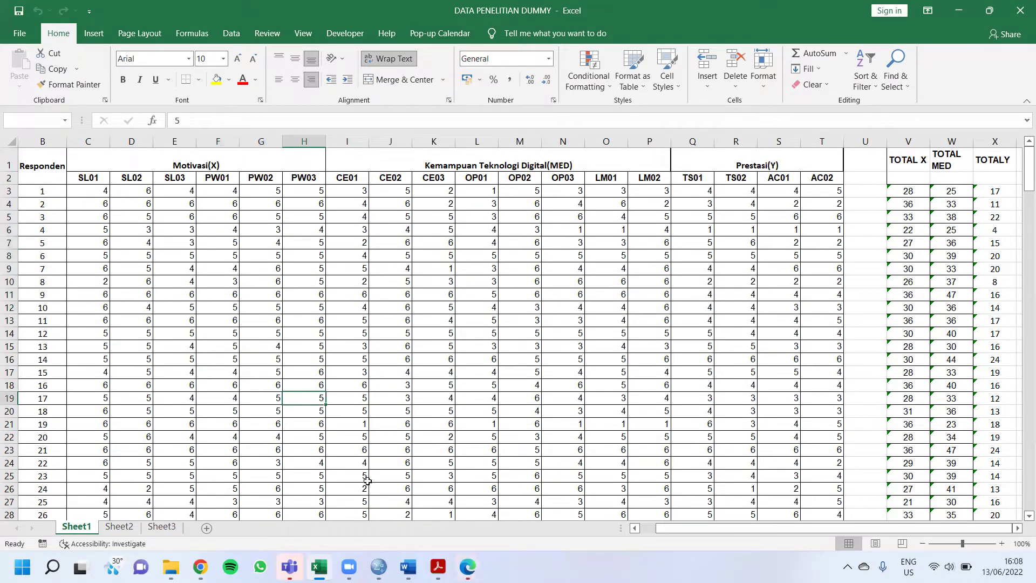
Return to the Untitled2 dataset in SPSS and show its variable definitions instead of the data grid
mouse_move(379, 564)
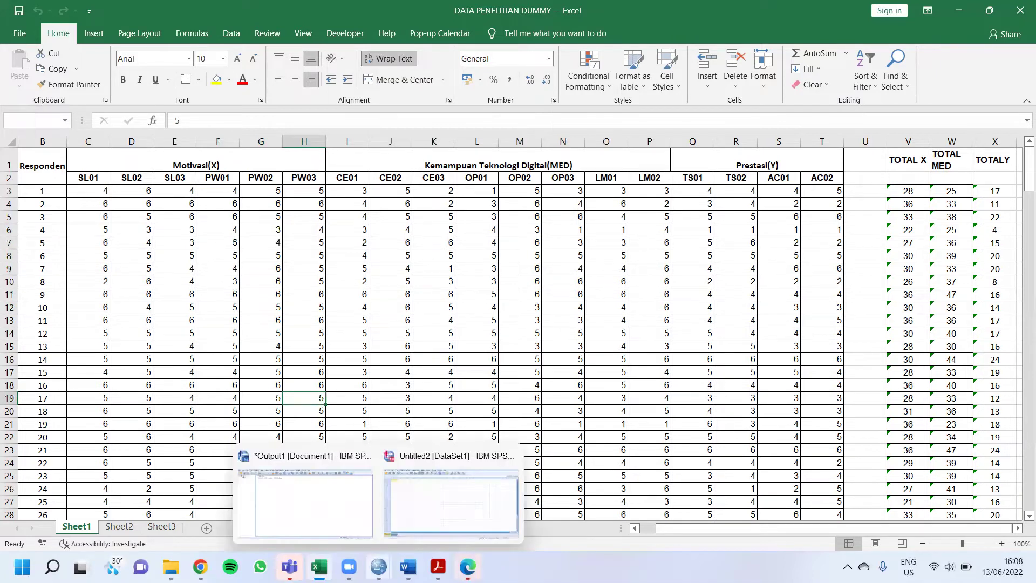
left_click(430, 492)
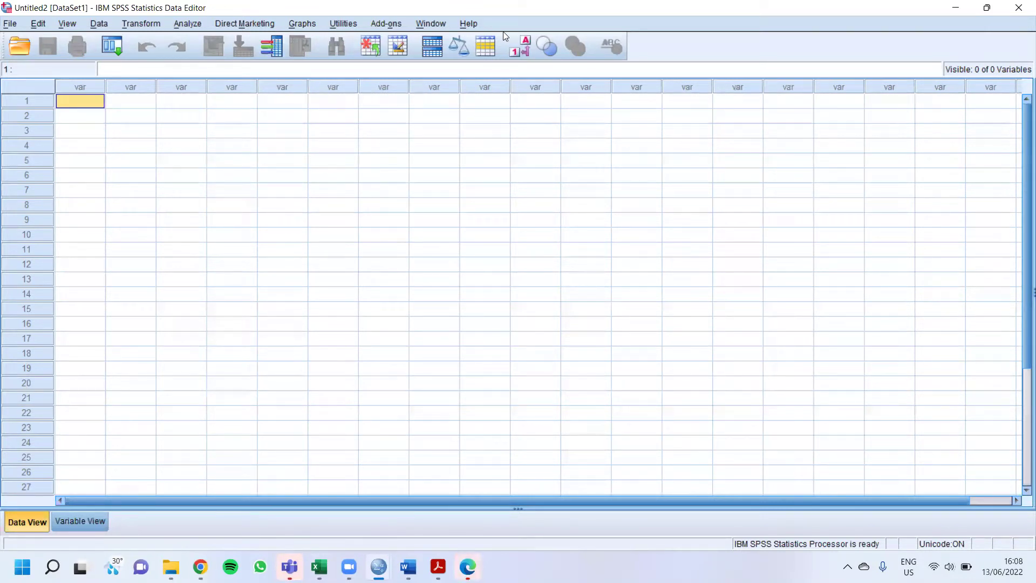
left_click(72, 519)
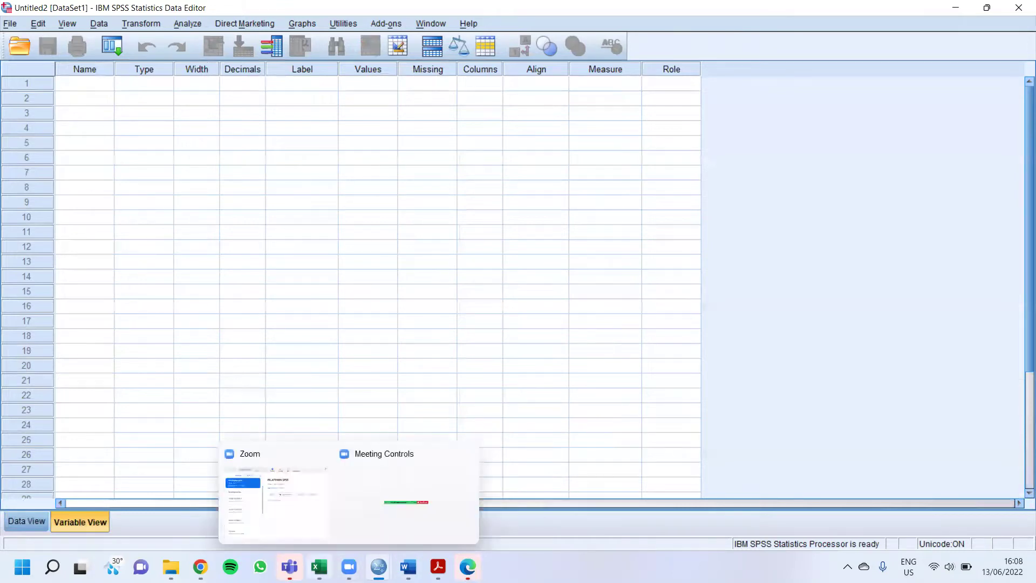
Switch to the Excel workbook and copy the item code headings SL01 to AC02 from row 2 of Sheet1
left_click(319, 566)
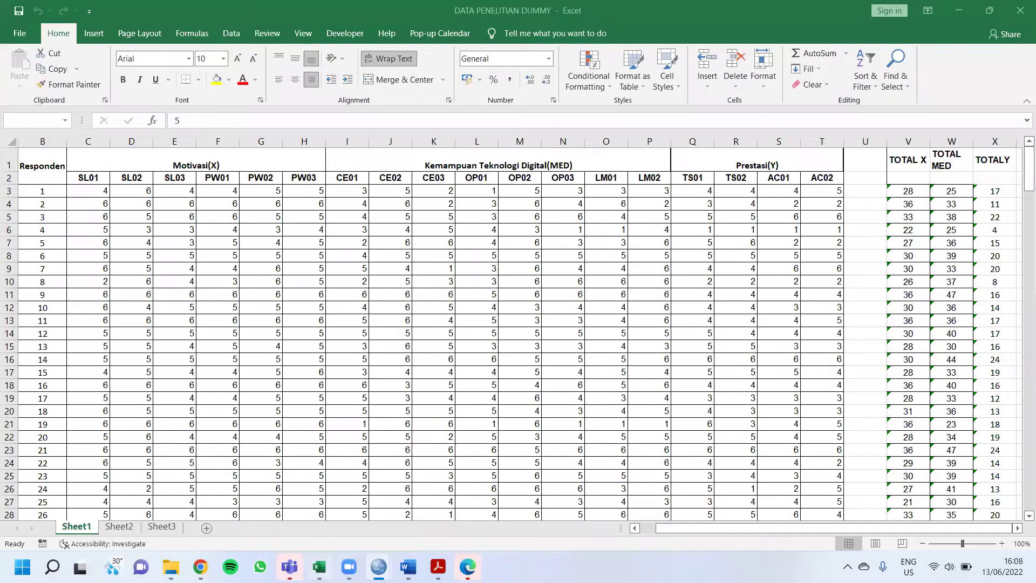
left_click(83, 177)
key("shift+Right")
key("shift+Right")
key("shift+Right")
key("shift+Right")
key("shift+Right")
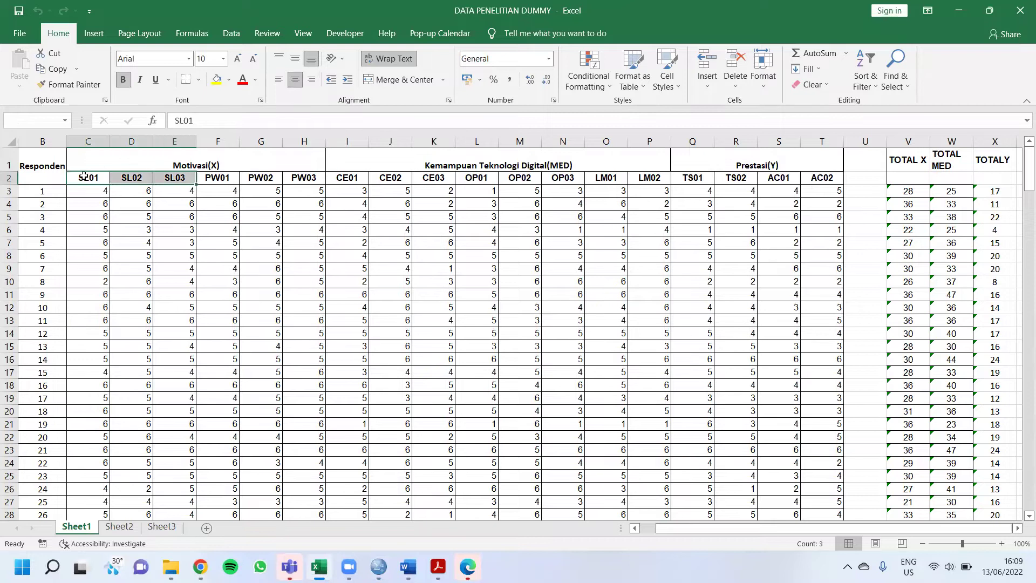
key("shift+Right")
key("shift+Right")
key("shift+Right")
key("shift+Right")
key("shift+Right")
key("shift+Right")
key("shift+Right")
key("shift+Right")
key("shift+Right")
key("shift+Right")
key("shift+Right")
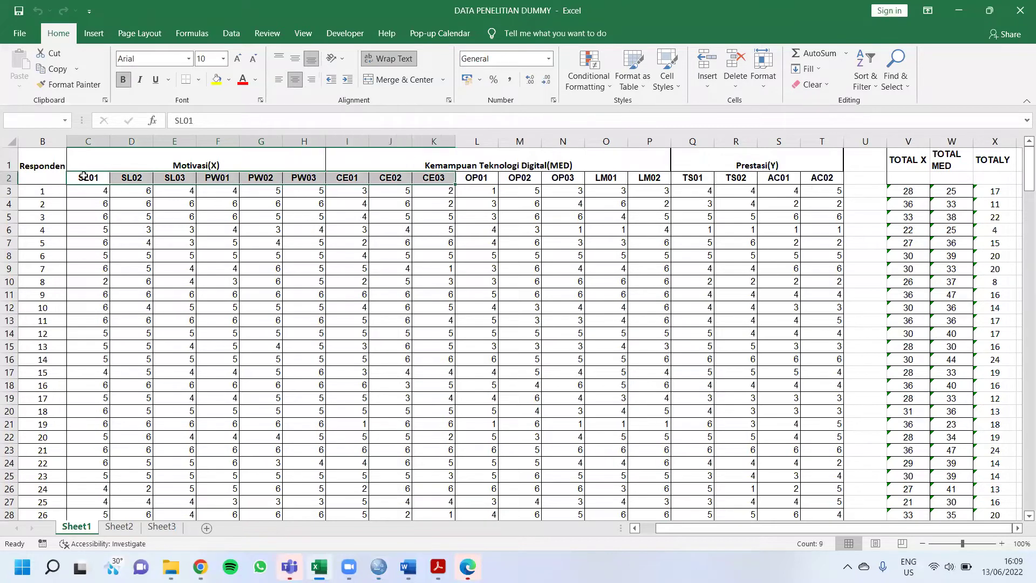
key("shift+Right")
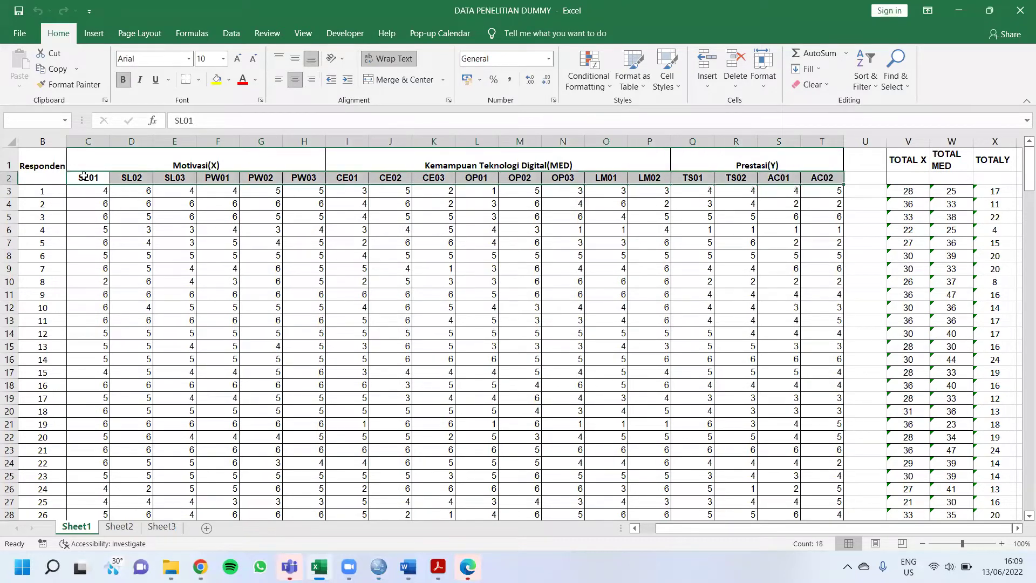
key("ctrl+c")
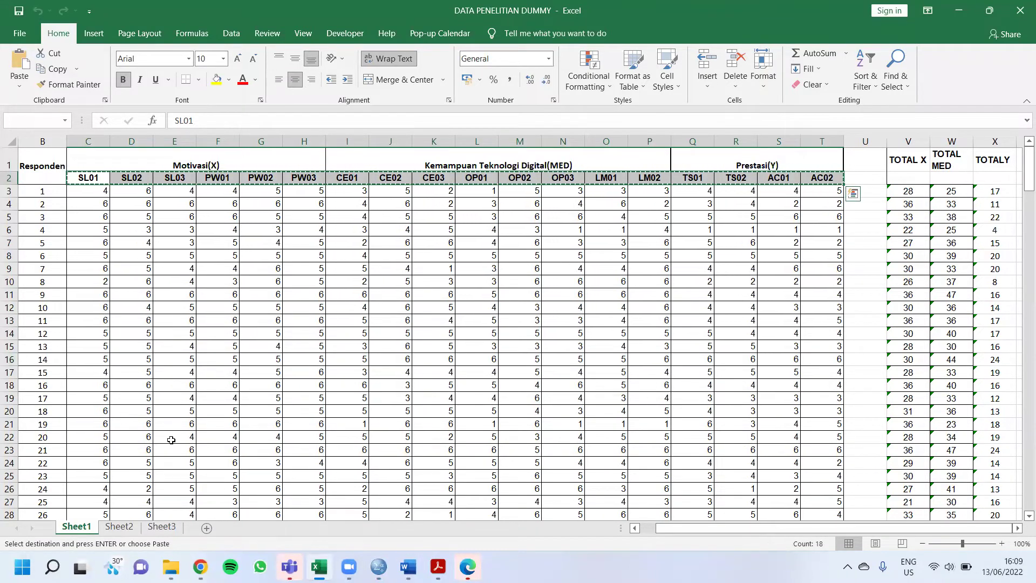
Copy the vertical list of item codes SL01 to AC02 from cells A8:A25 of Sheet3
left_click(151, 532)
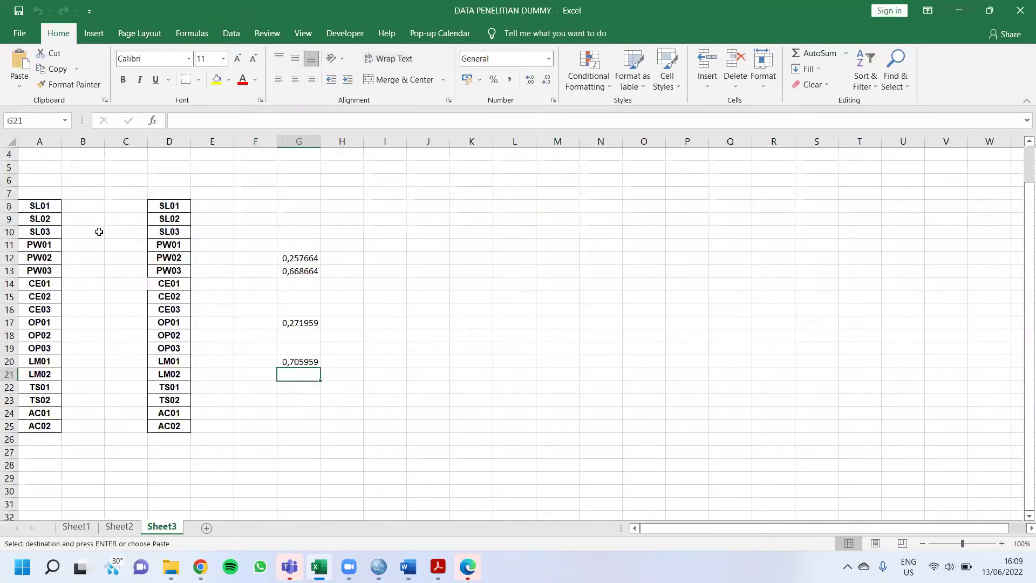
left_click_drag(45, 202, 36, 422)
key("ctrl+v")
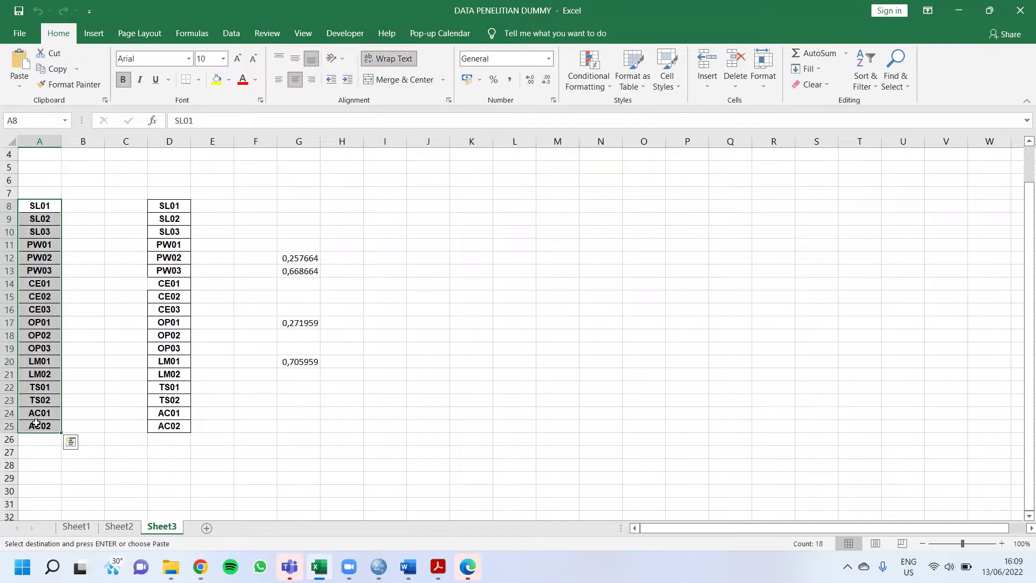
key("ctrl+c")
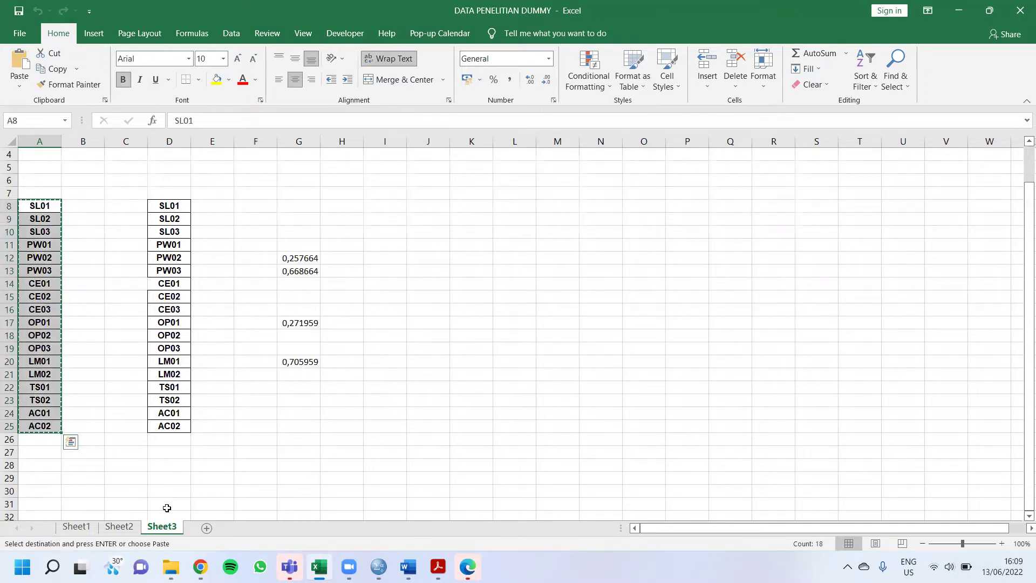
Switch to the SPSS Data Editor and paste the copied item codes as variable names starting at the first row
mouse_move(379, 566)
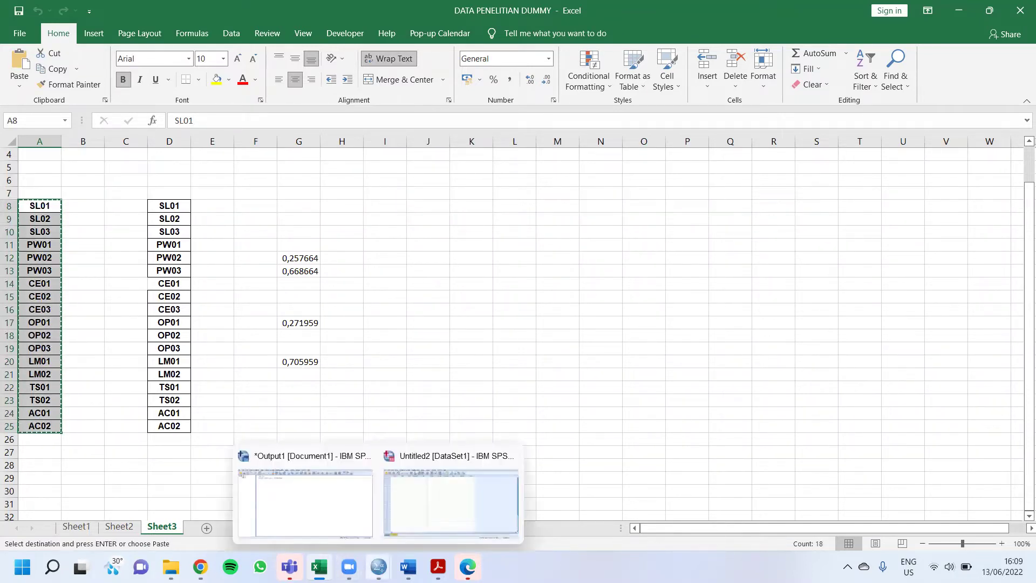
left_click(445, 489)
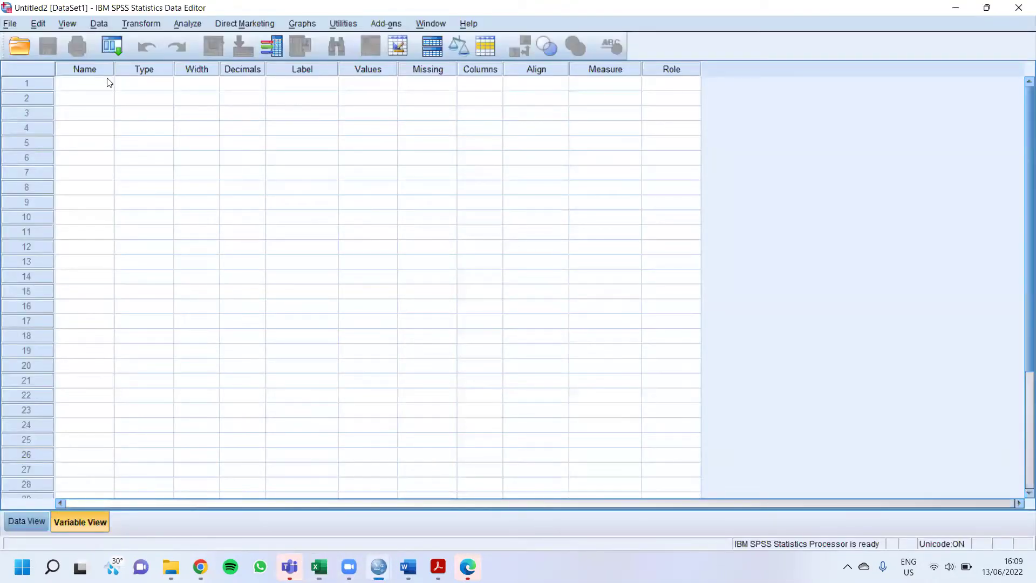
left_click(92, 86)
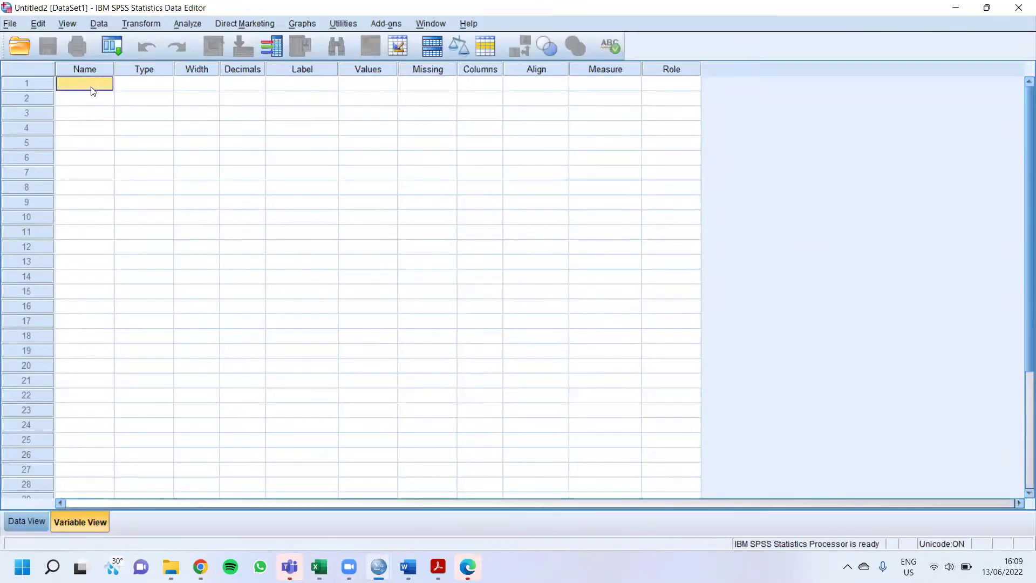
key("ctrl+v")
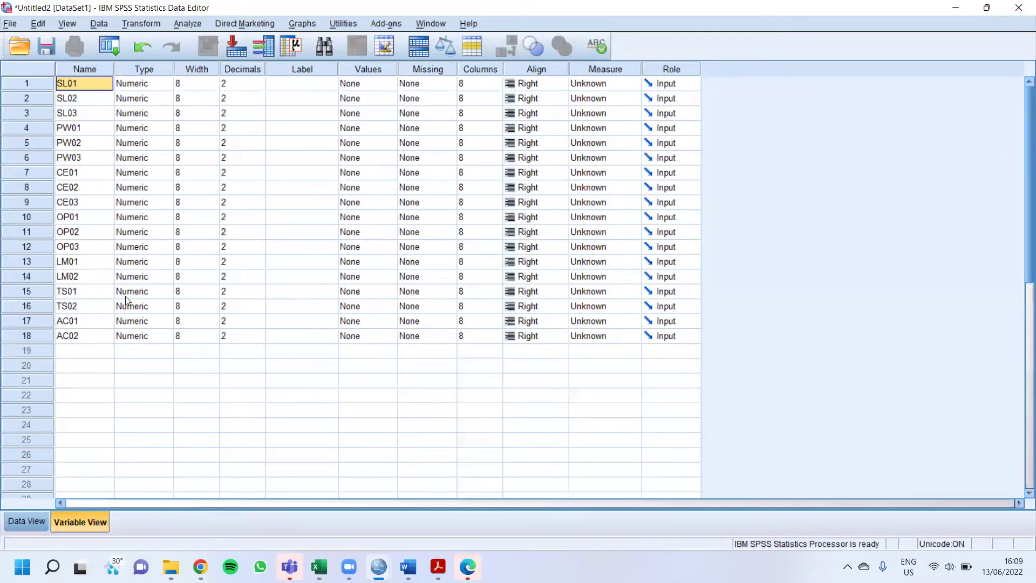
left_click(132, 85)
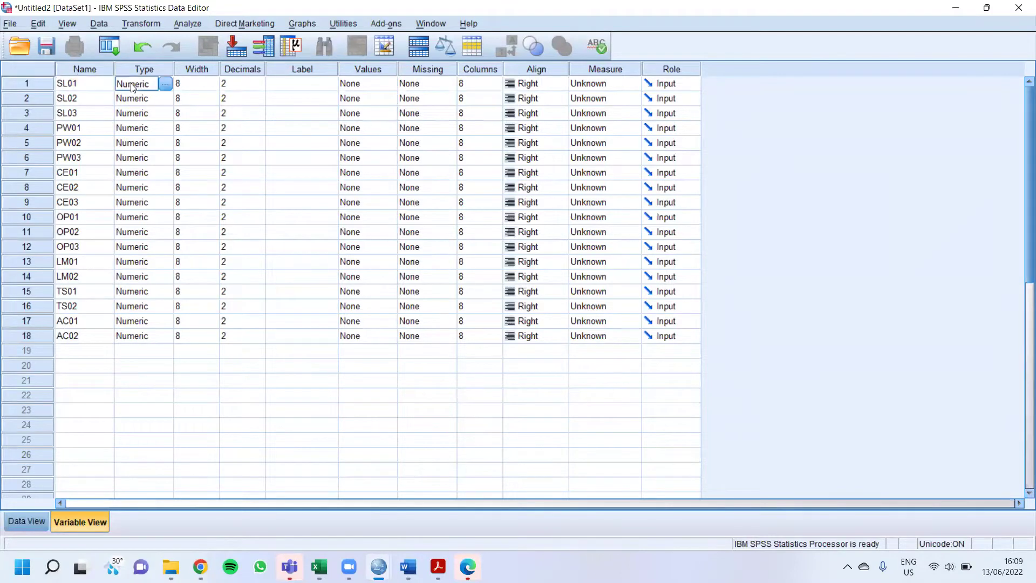
Review the variable type options for SL01, keep Numeric, and examine the Decimals settings of the listed variables
left_click(164, 85)
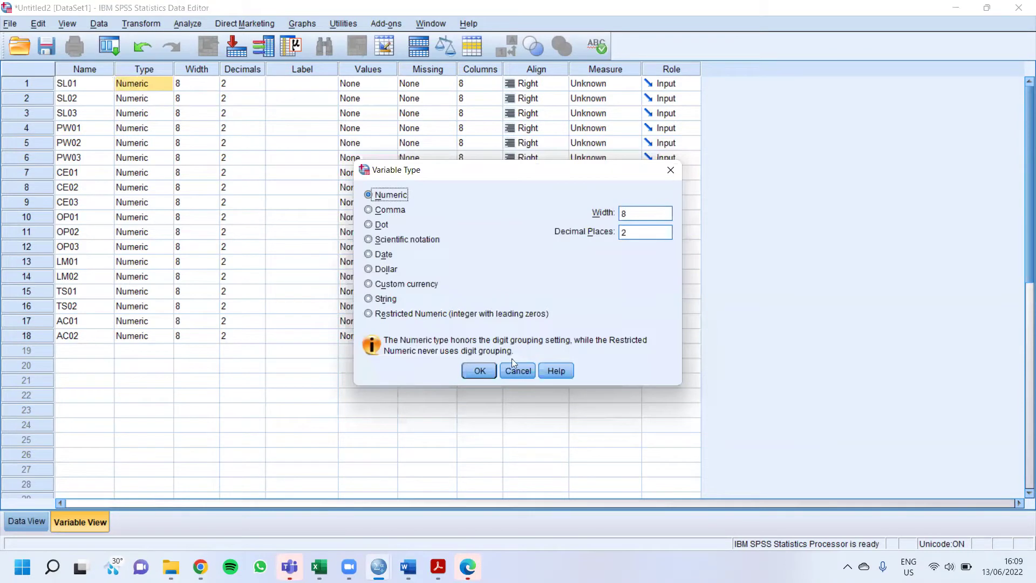
left_click(479, 370)
left_click(247, 74)
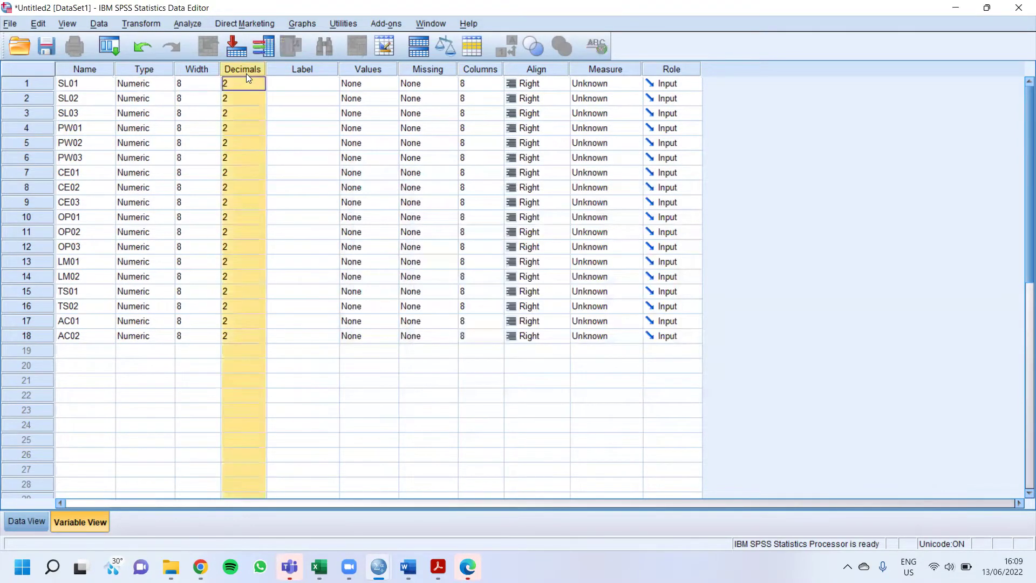
left_click(242, 81)
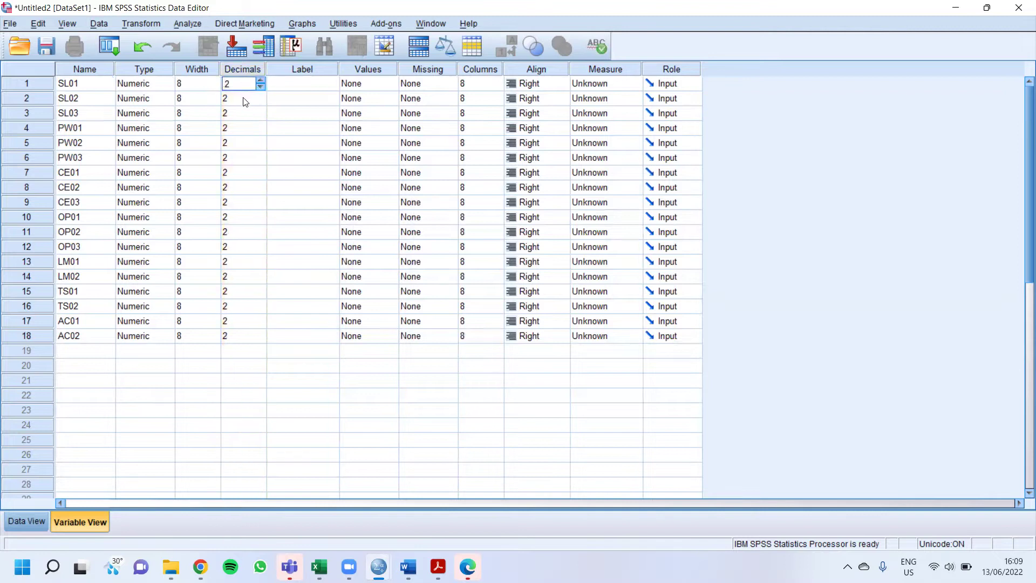
left_click(244, 99)
left_click(244, 115)
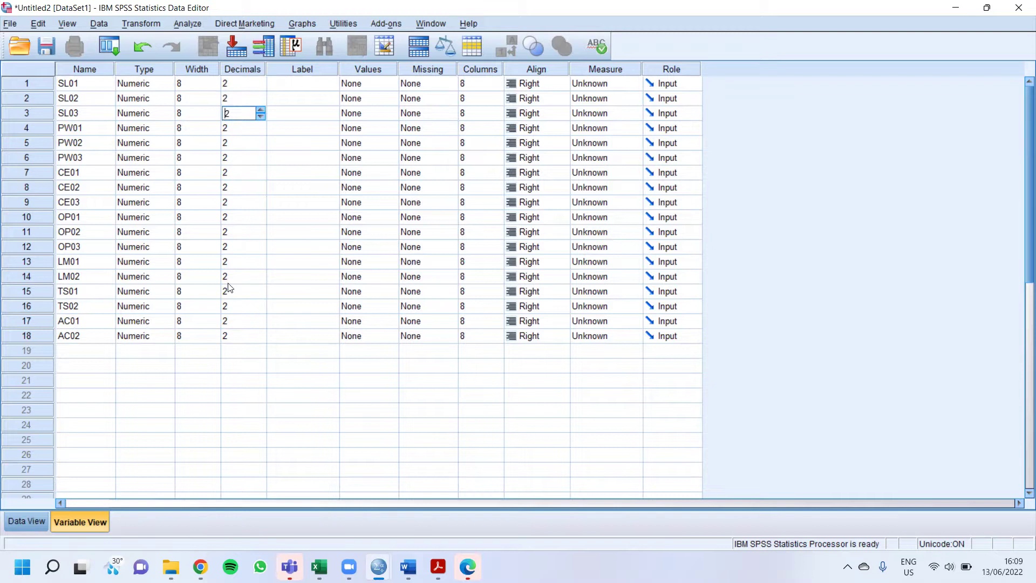
left_click(241, 231)
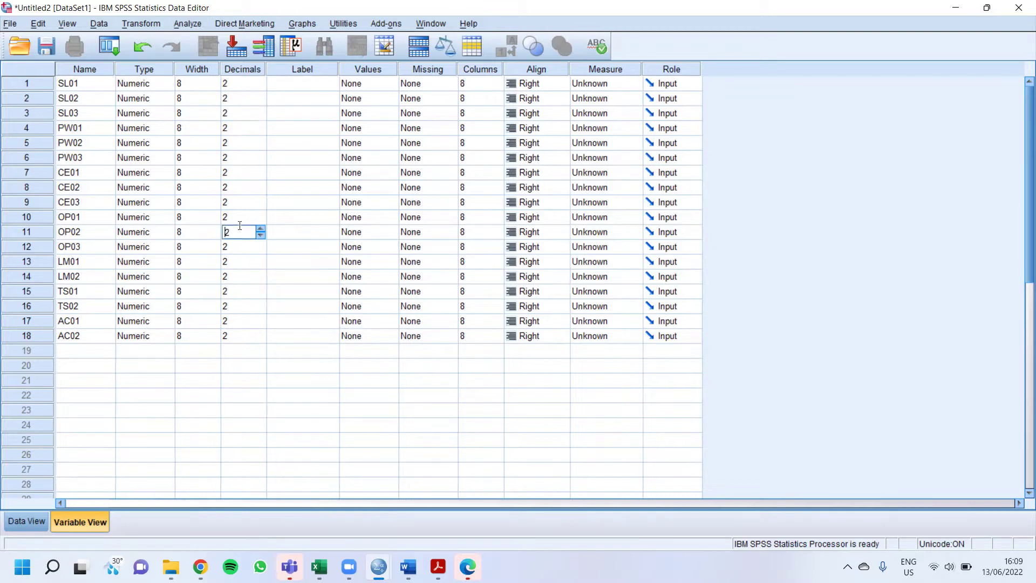
left_click(241, 176)
left_click(238, 189)
Examine the Label, Values, Missing, Columns, Width and Align settings of the variables, keeping SL01 aligned Right
left_click(325, 86)
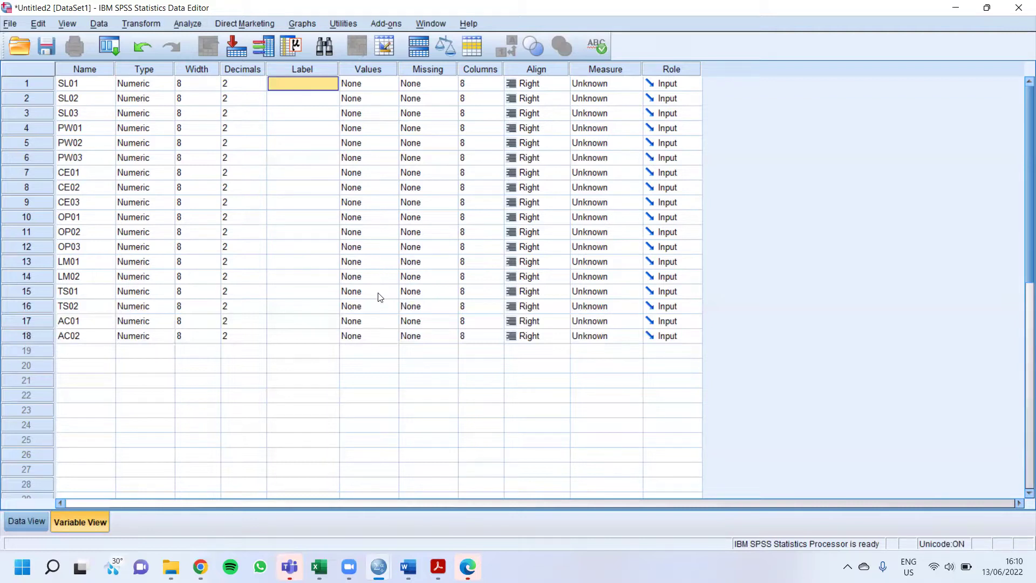
left_click(370, 86)
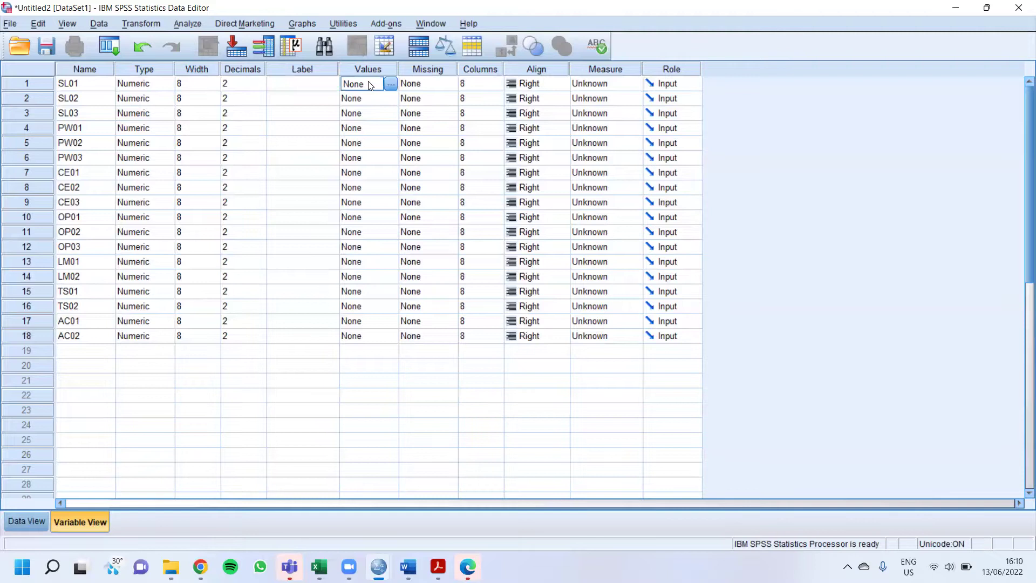
left_click(432, 91)
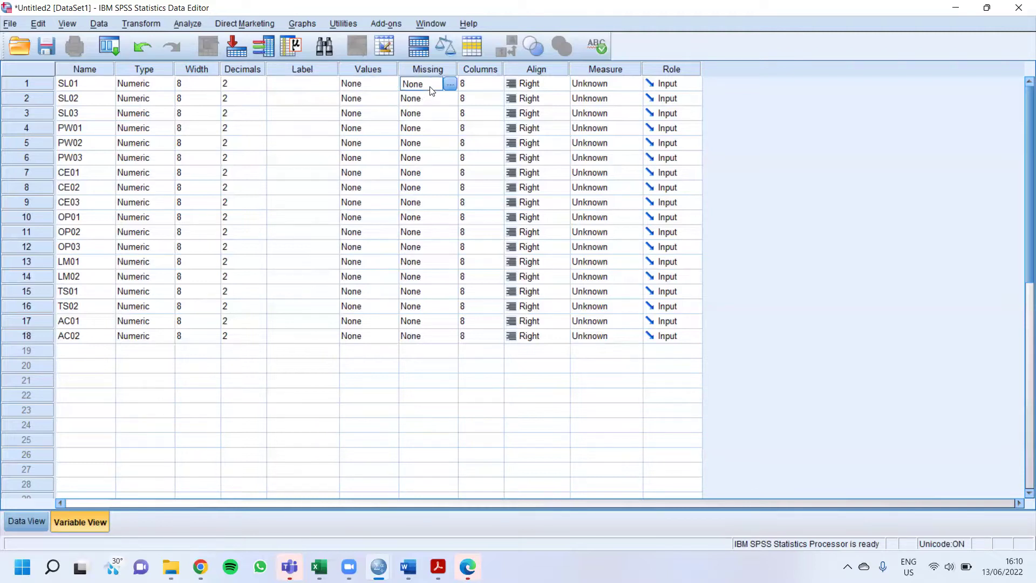
left_click(490, 101)
left_click(483, 84)
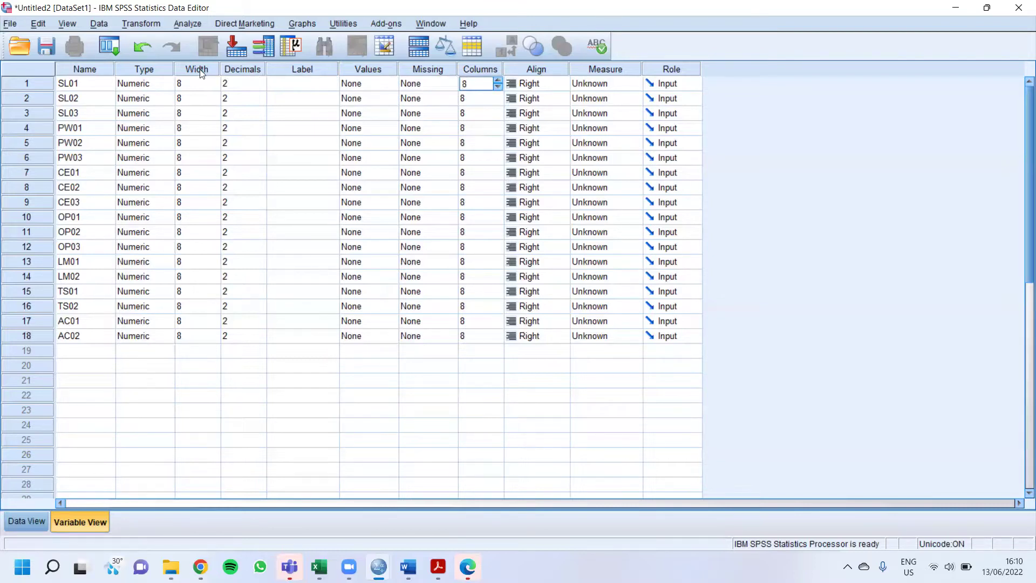
left_click(200, 70)
left_click(488, 70)
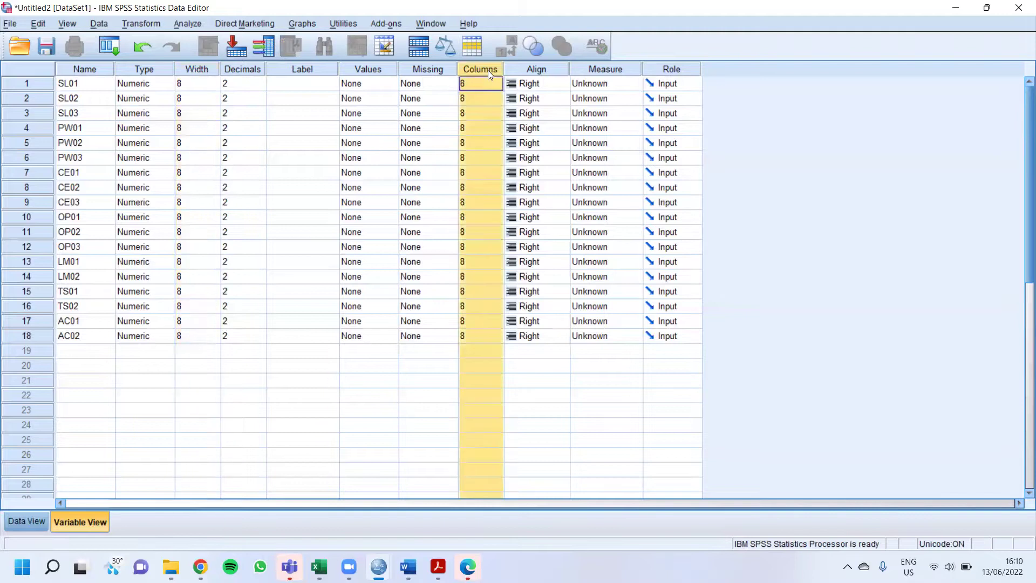
left_click(548, 85)
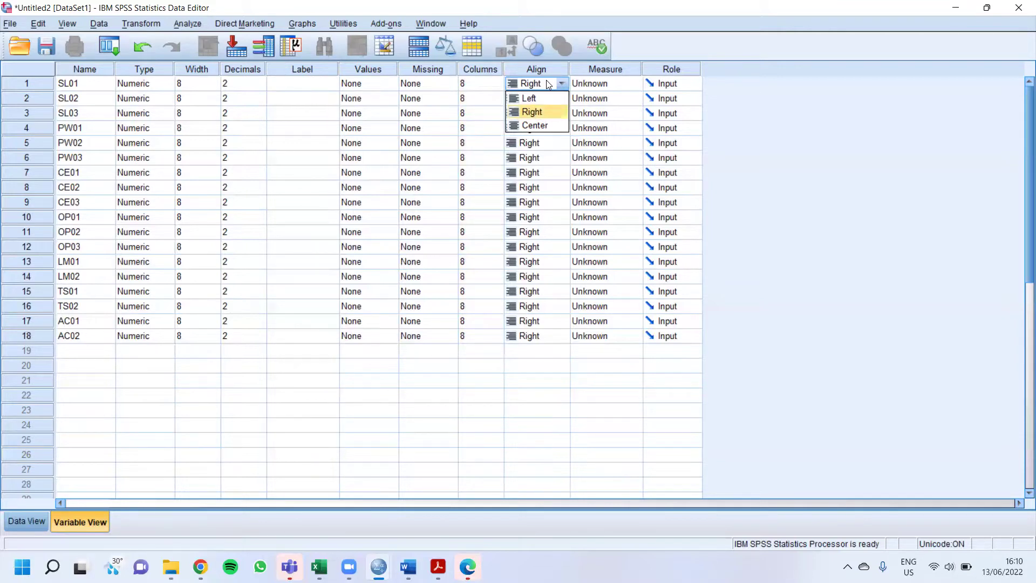
left_click(535, 115)
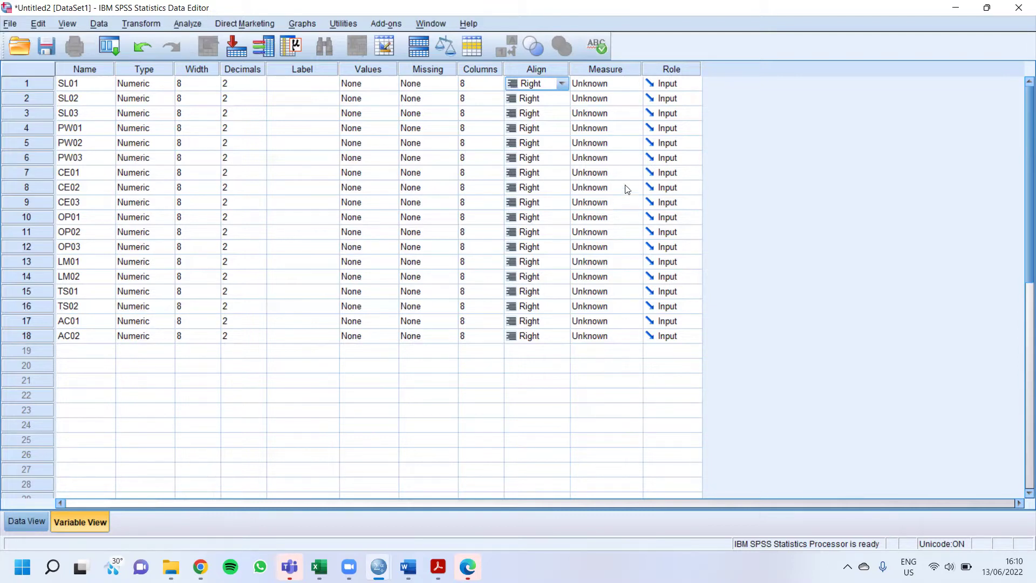
Set the measurement level of variables SL01, SL02 and SL03 to Scale
left_click(623, 85)
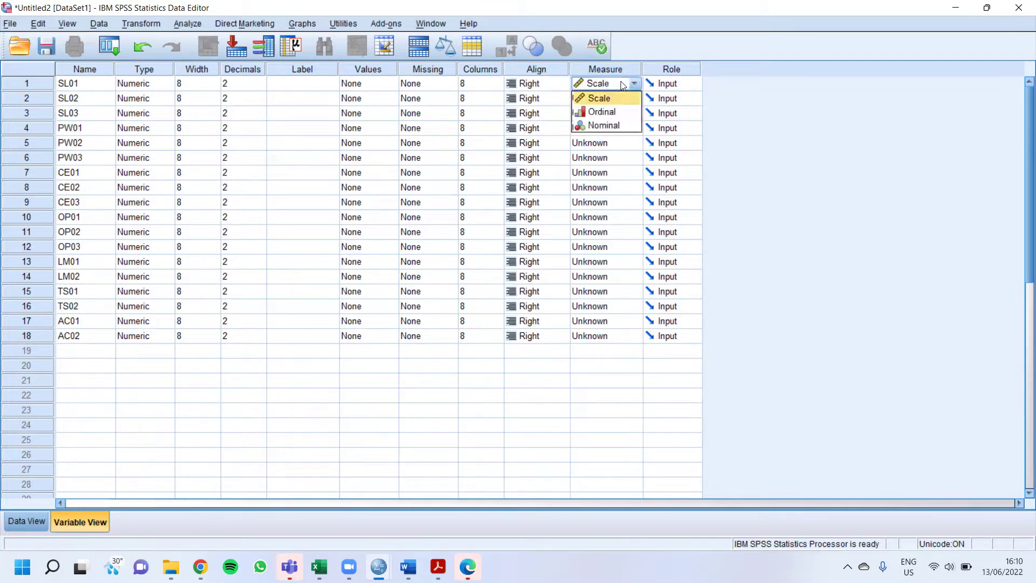
left_click(599, 99)
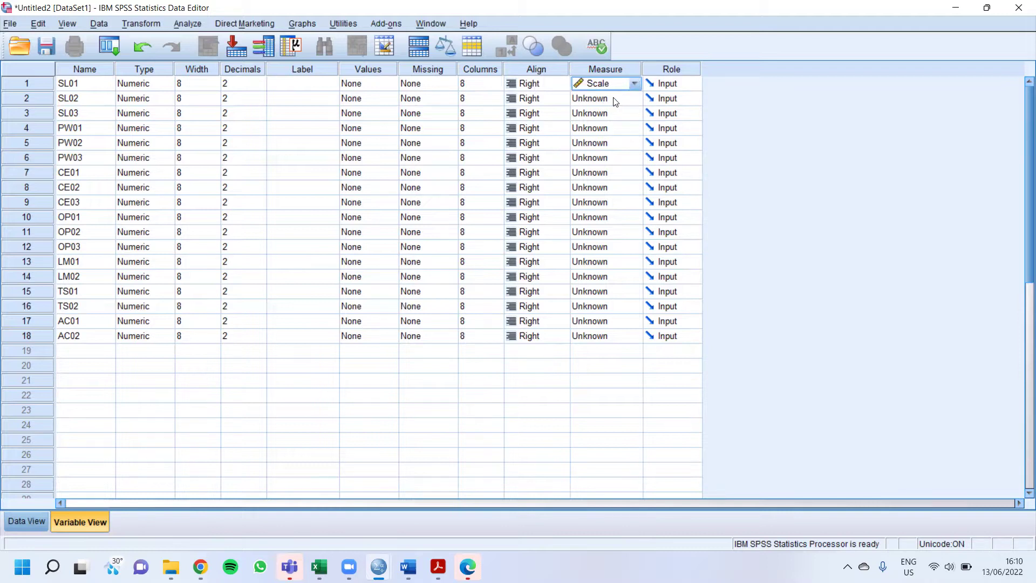
left_click(614, 100)
left_click(623, 111)
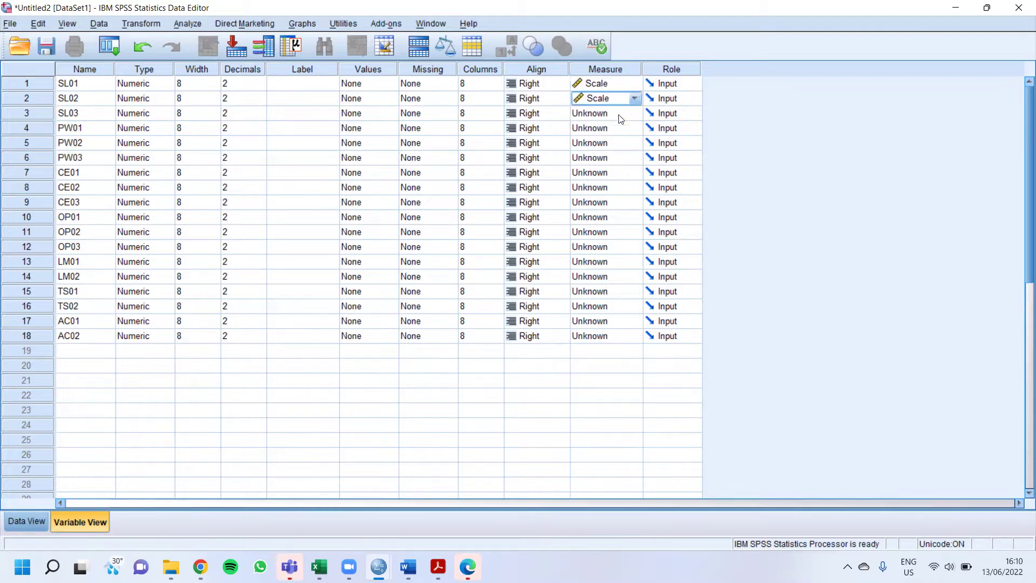
left_click(618, 114)
left_click(621, 127)
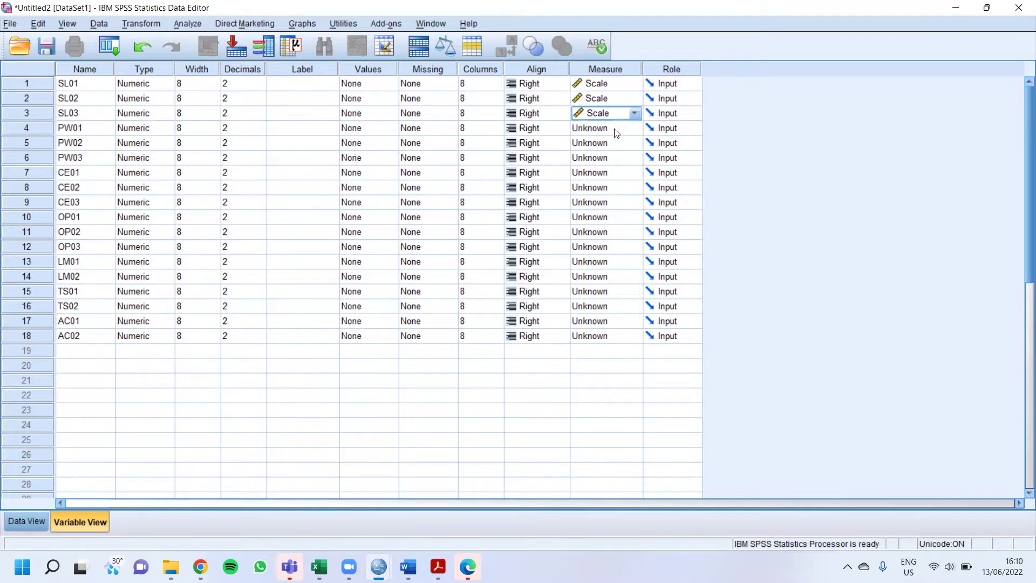
Set the measurement level of variables PW01, PW02, PW03 and CE01 to Scale
left_click(615, 132)
left_click(619, 140)
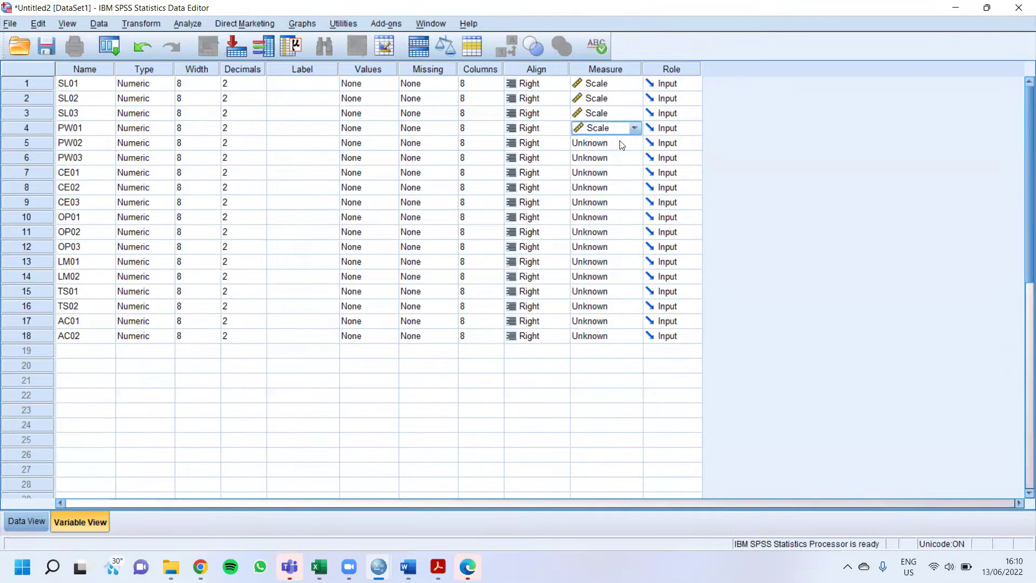
left_click(615, 146)
left_click(615, 159)
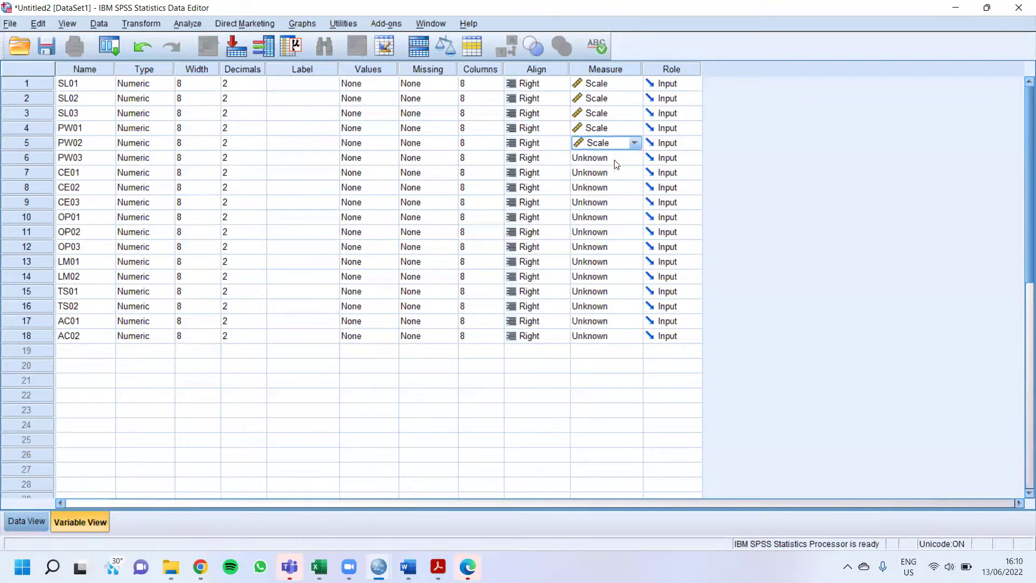
left_click(610, 172)
left_click(612, 158)
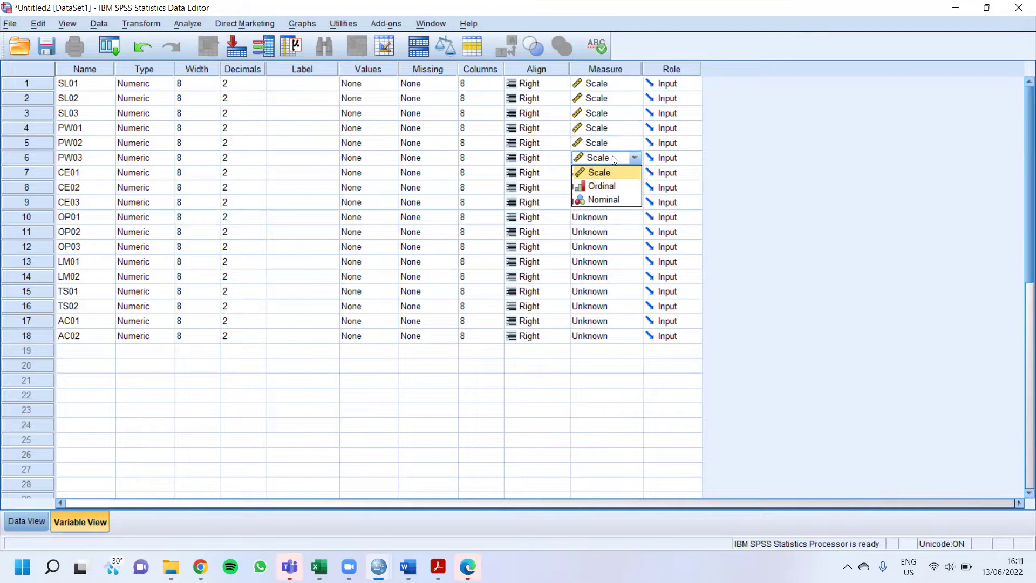
left_click(607, 170)
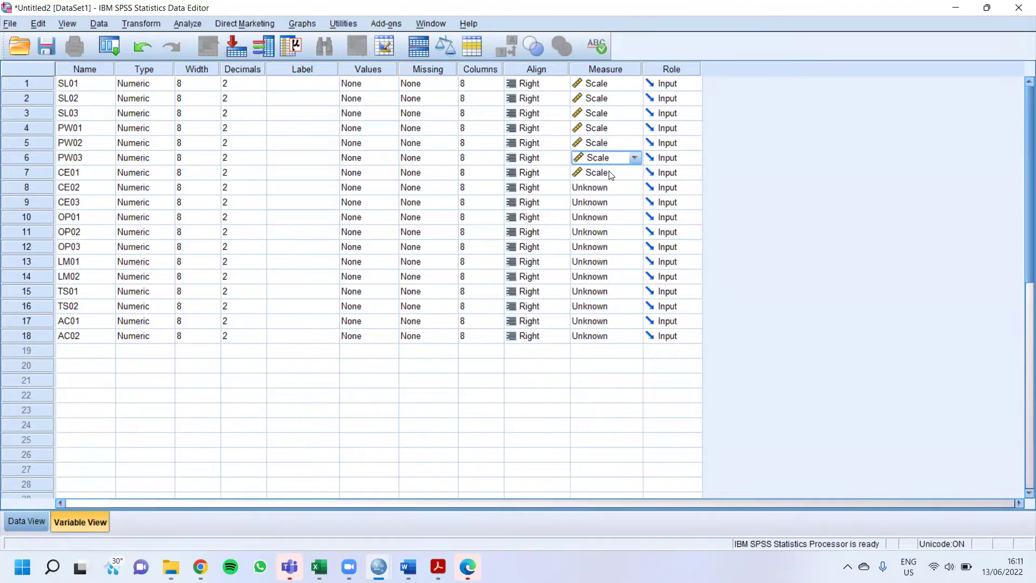
Set the measurement level of variables CE02 and CE03 to Scale
left_click(614, 189)
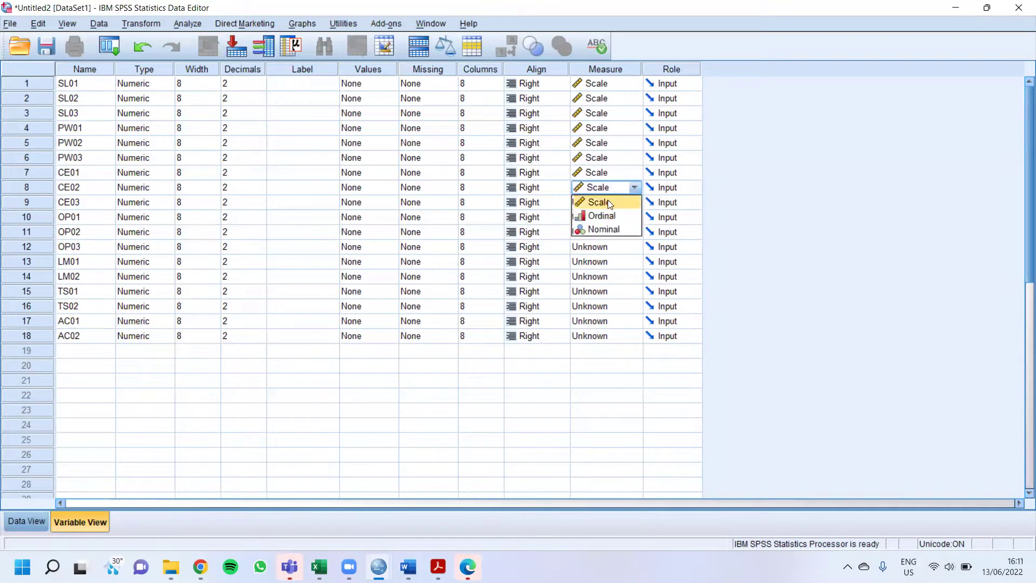
left_click(608, 203)
left_click(606, 203)
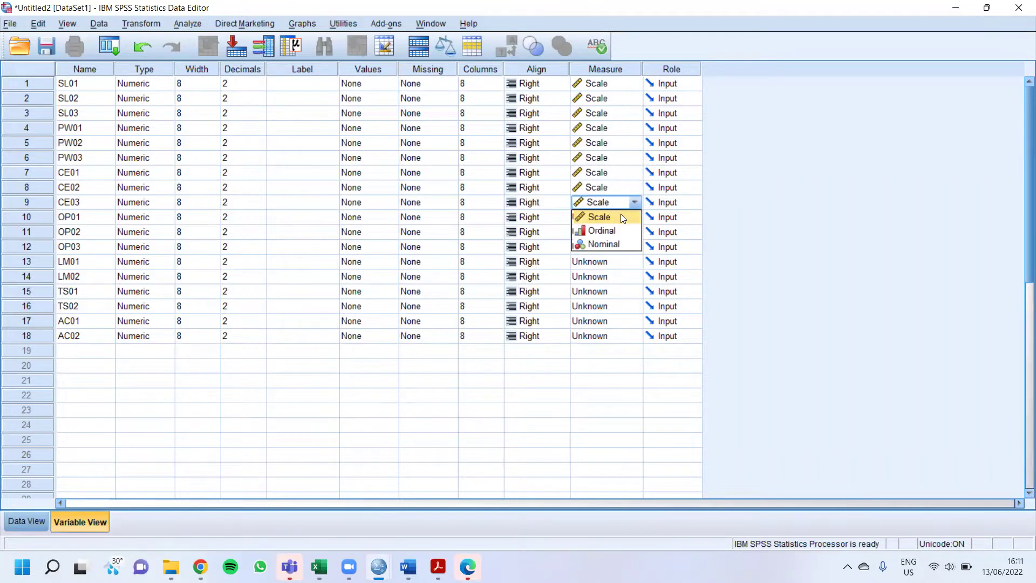
left_click(621, 216)
Set the measurement level of variables OP01, OP02 and OP03 to Scale
left_click(620, 216)
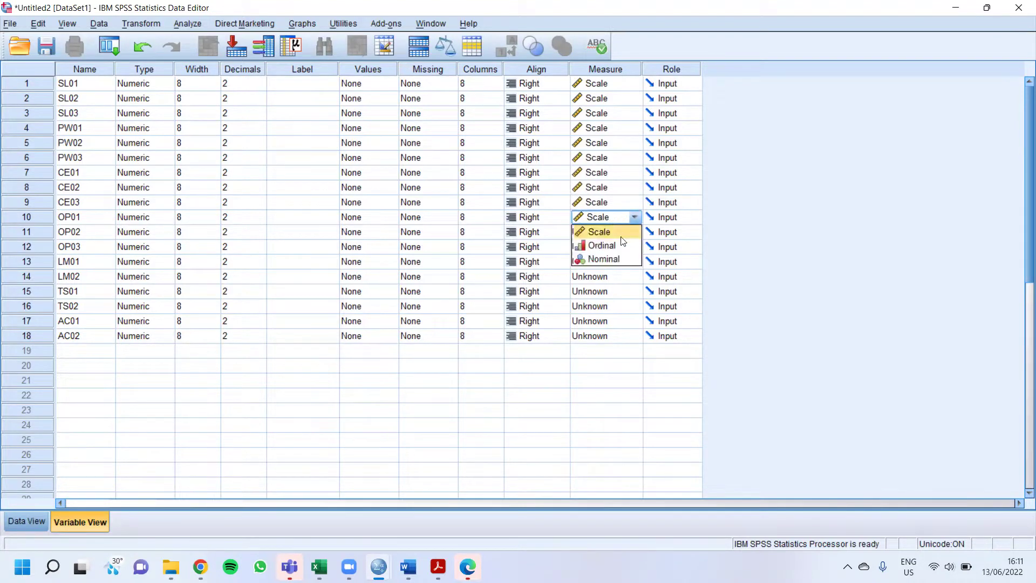
left_click(620, 232)
left_click(614, 233)
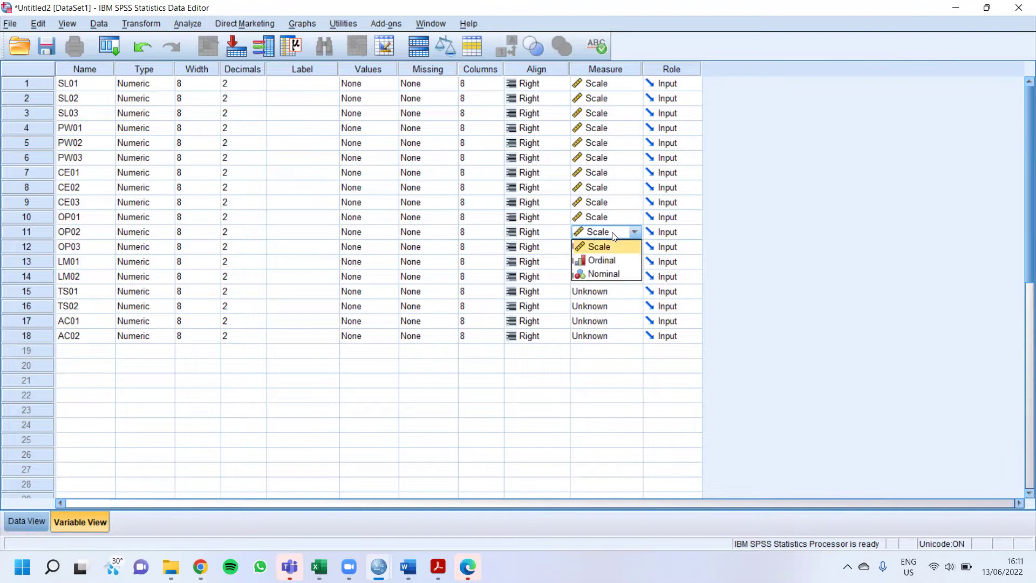
left_click(615, 246)
left_click(618, 248)
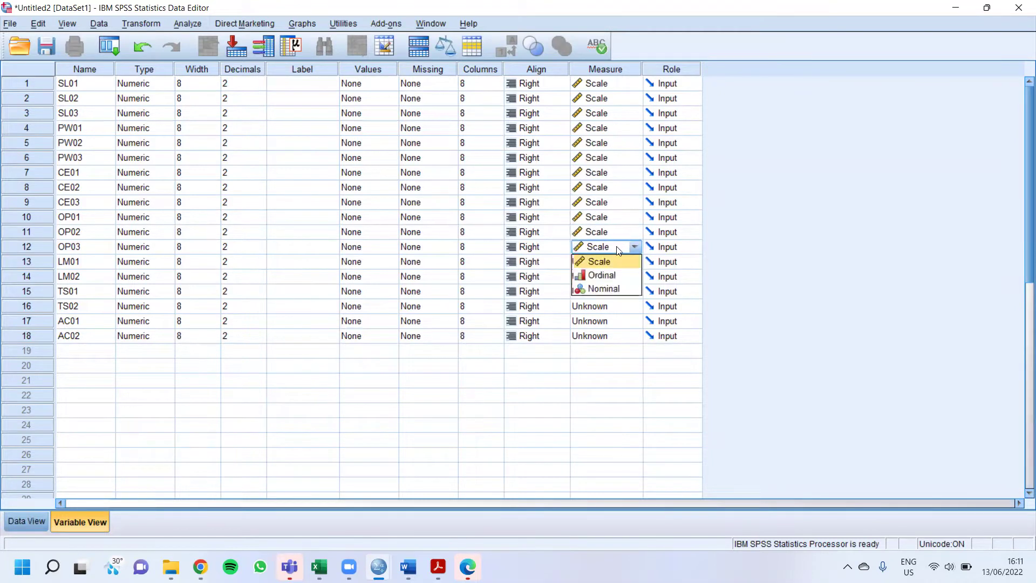
left_click(616, 265)
Set the measurement level of variables LM01, LM02, TS01 and TS02 to Scale
left_click(610, 263)
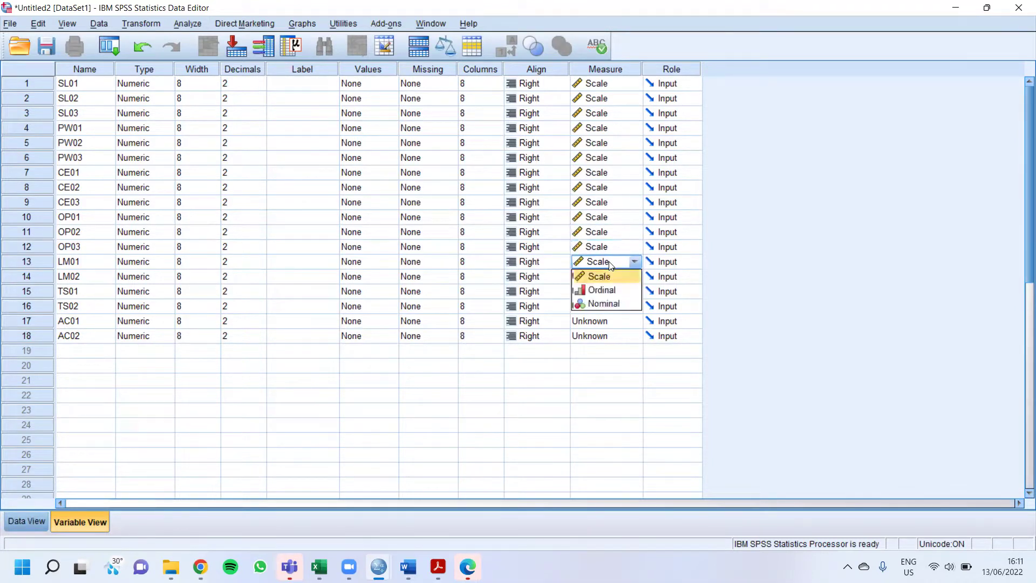
left_click(626, 281)
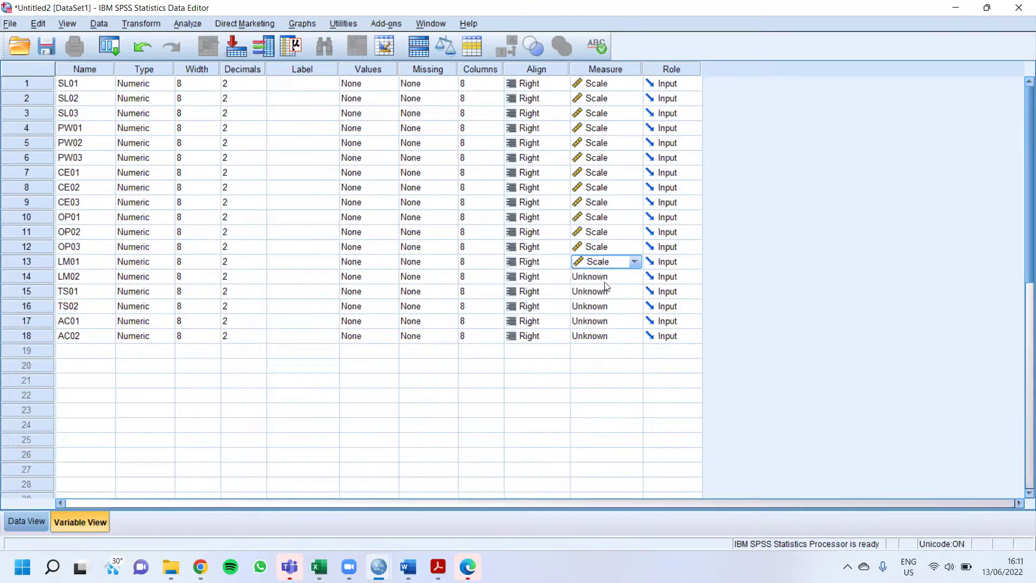
left_click(607, 279)
left_click(613, 291)
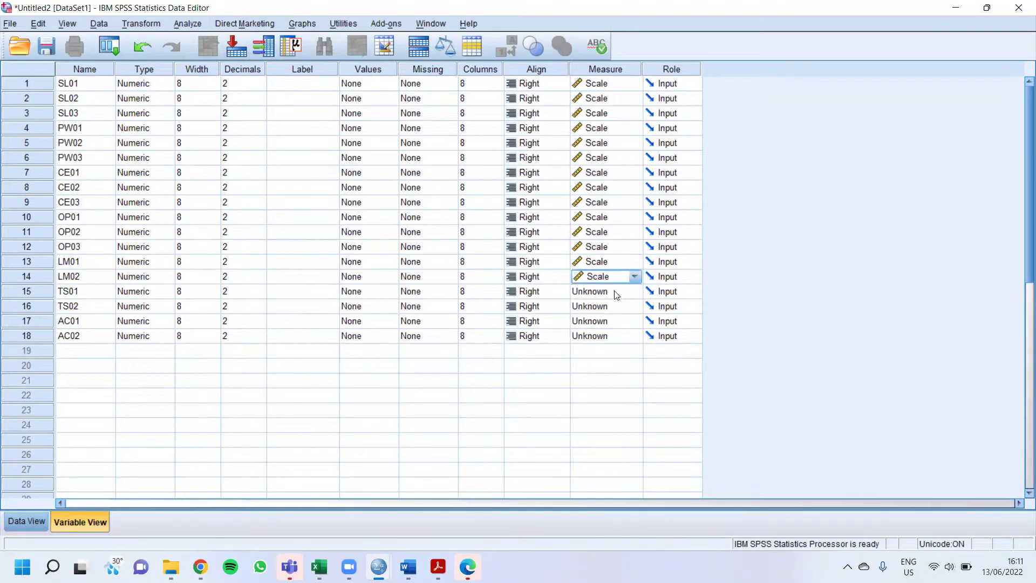
left_click(598, 296)
left_click(606, 305)
left_click(604, 307)
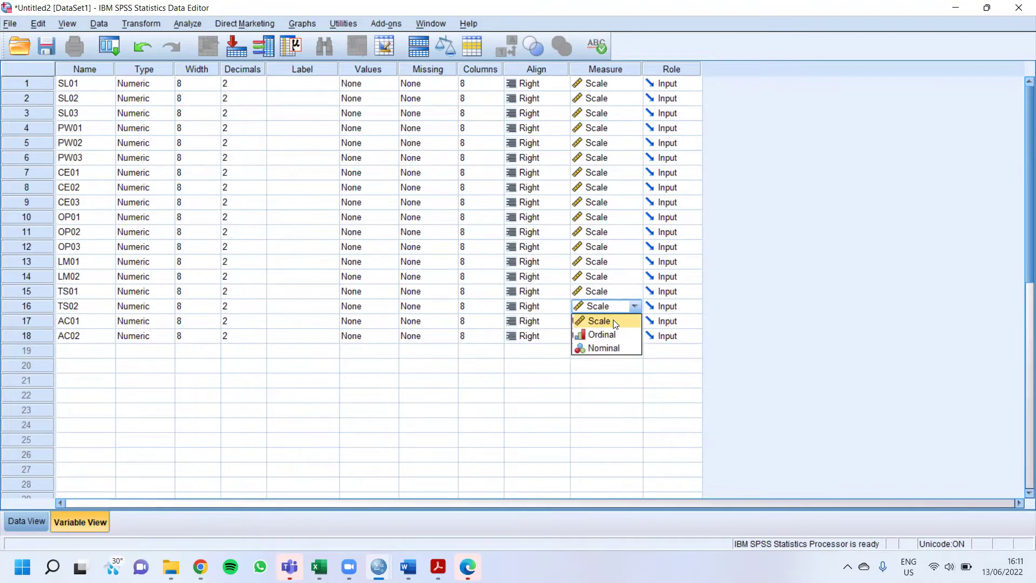
left_click(614, 320)
Set the measurement level of variables AC01 and AC02 to Scale
left_click(604, 321)
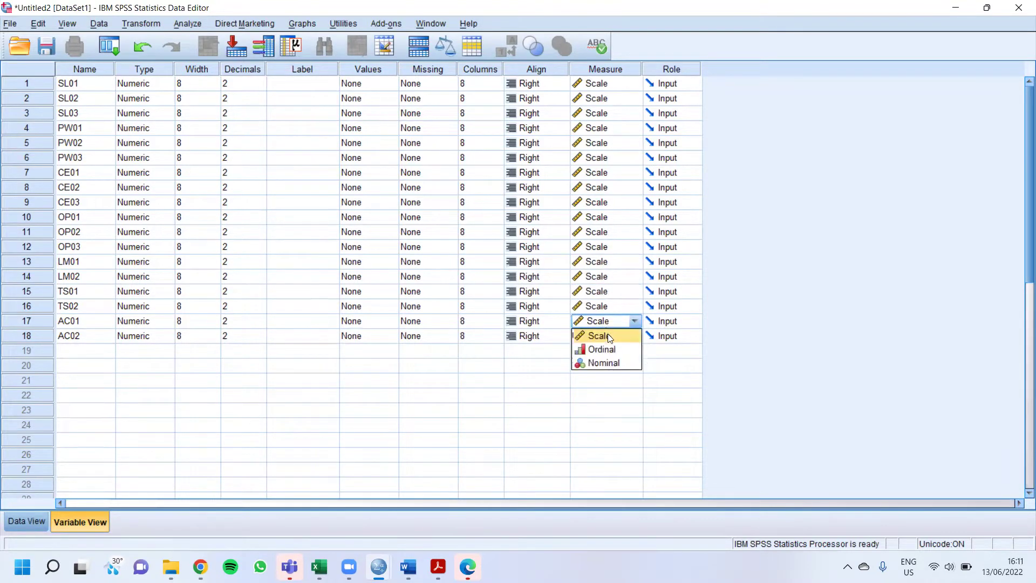
left_click(608, 336)
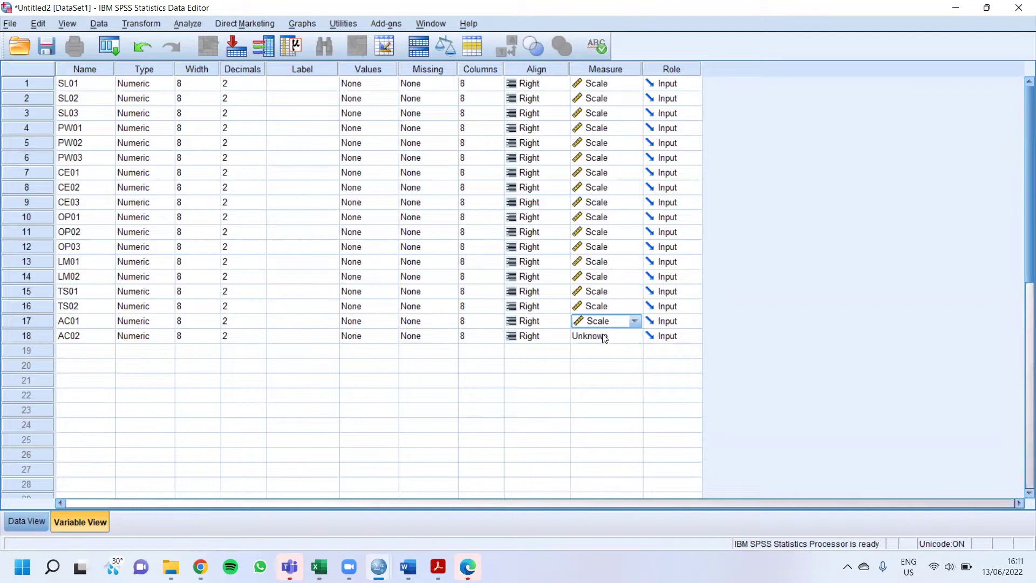
left_click(604, 336)
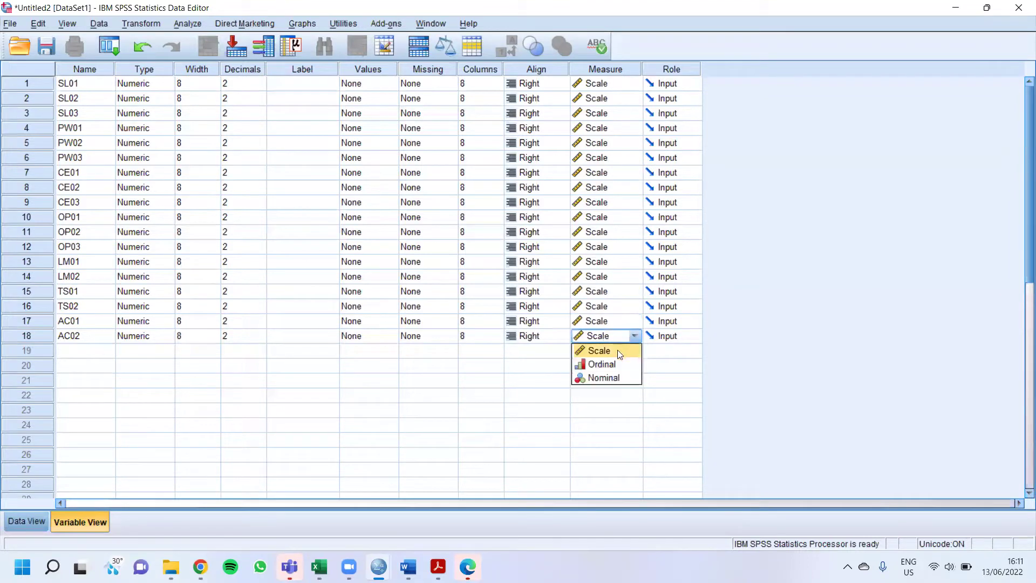
left_click(619, 351)
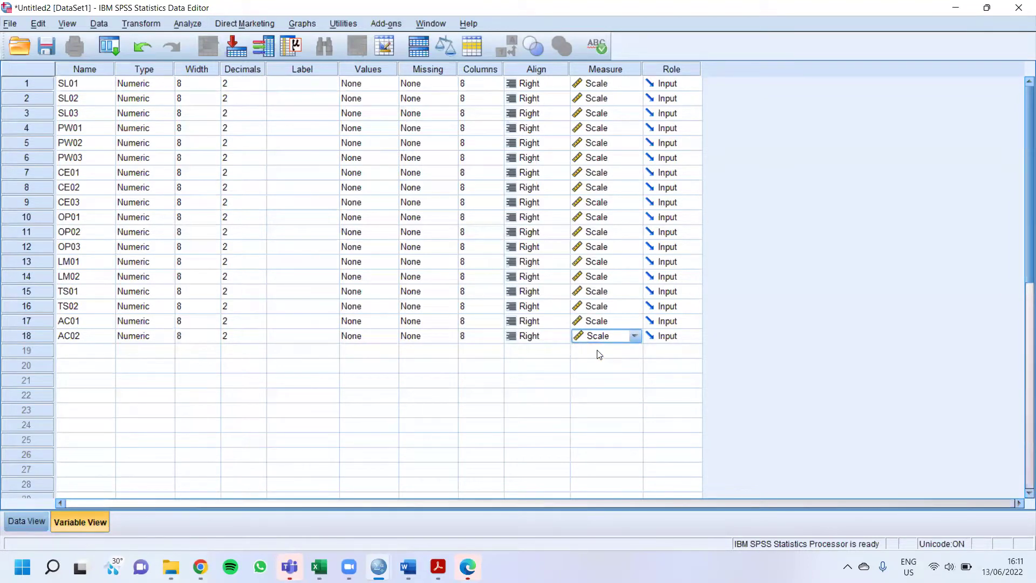
left_click(599, 351)
left_click(607, 323)
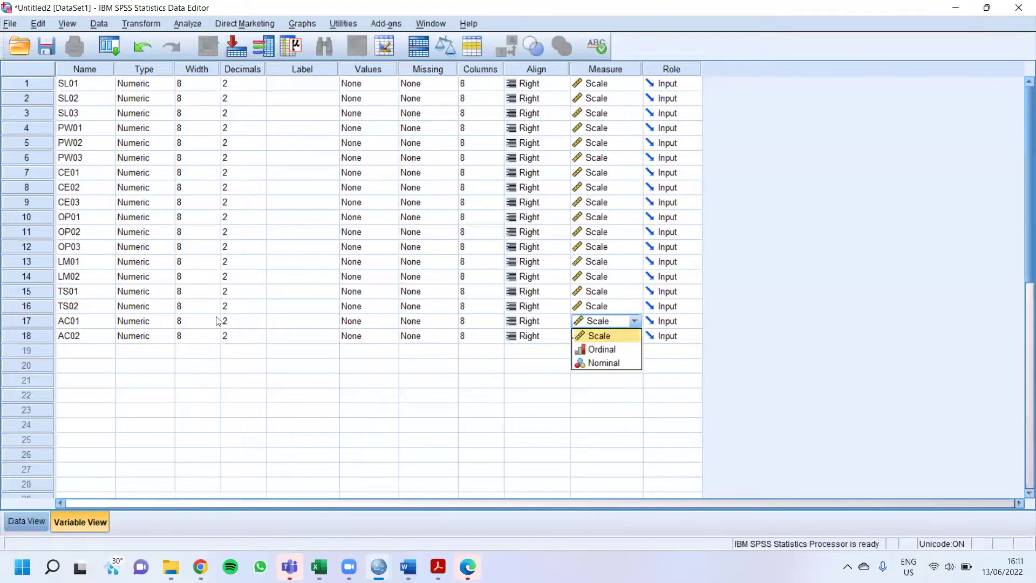
left_click(531, 335)
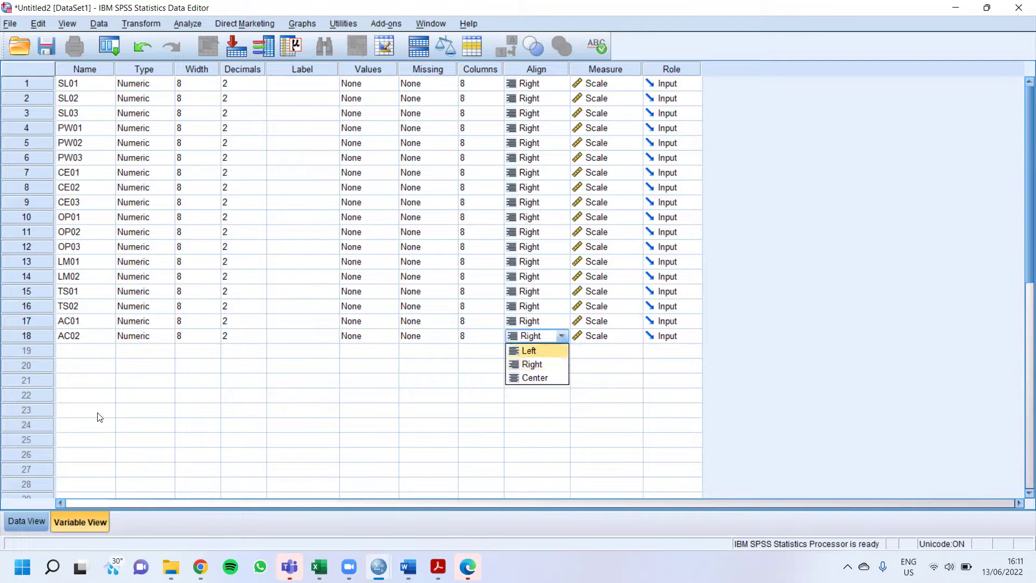
Switch to the Excel workbook and copy all respondents' answers for items SL01 to AC02 (C3:T176) from Sheet1
left_click(17, 519)
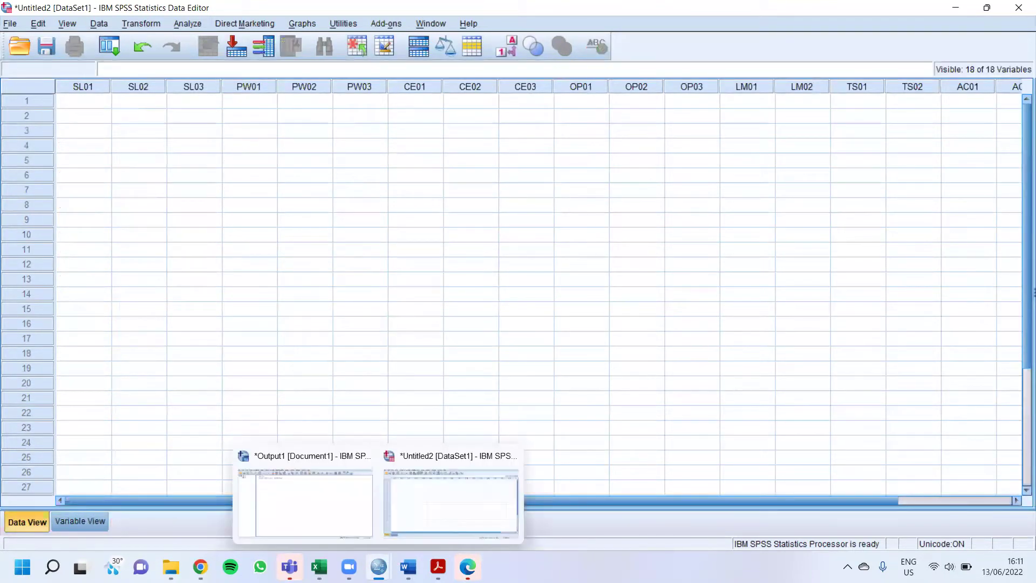
mouse_move(379, 567)
left_click(319, 567)
key("ctrl+shift+Down")
key("ctrl+c")
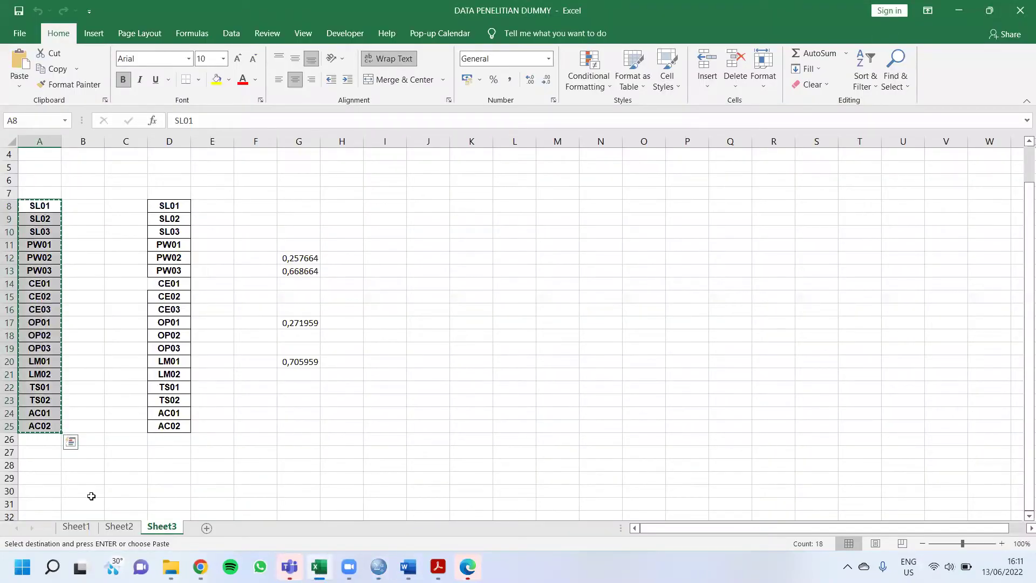
left_click(76, 525)
left_click(82, 189)
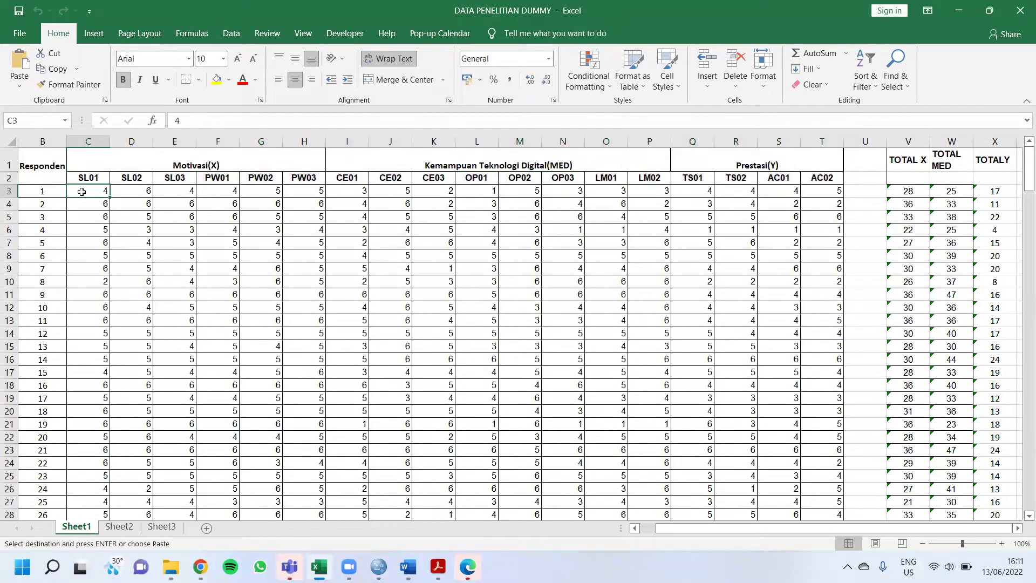
left_click_drag(448, 306, 812, 492)
key("ctrl+c")
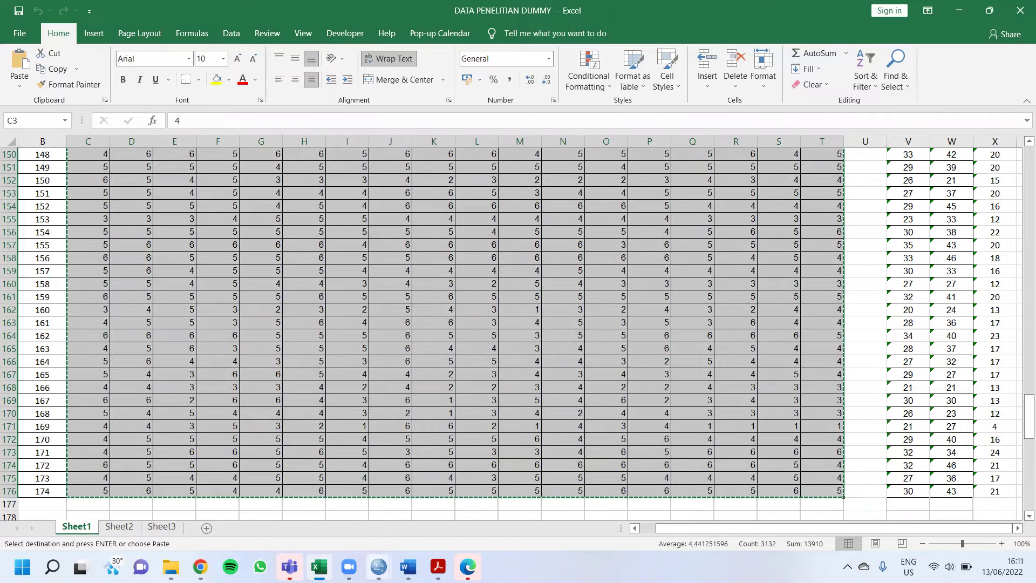
Switch to the SPSS Data Editor and paste the copied responses starting at case 1 of SL01
left_click(378, 566)
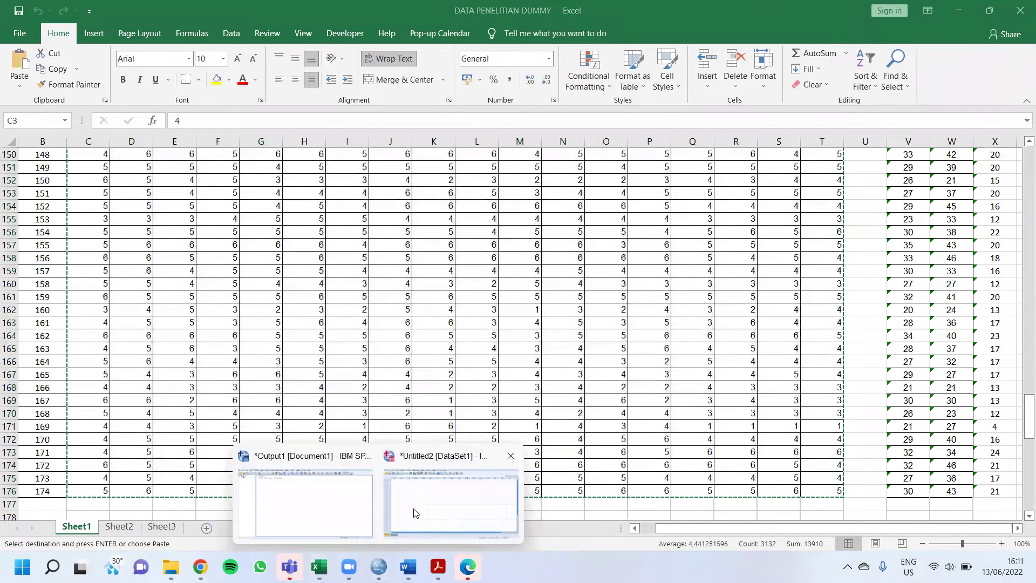
left_click(416, 513)
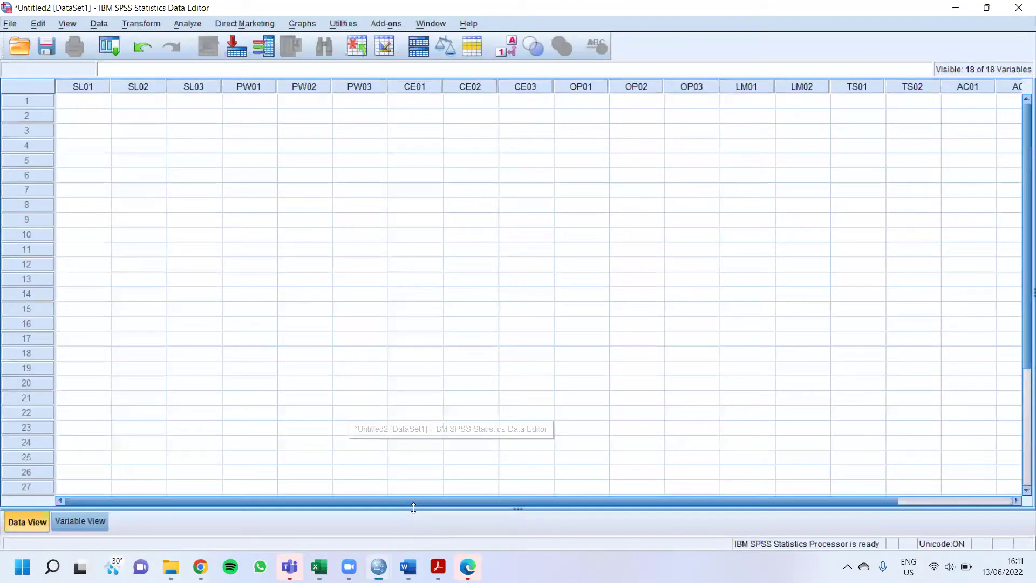
left_click(73, 105)
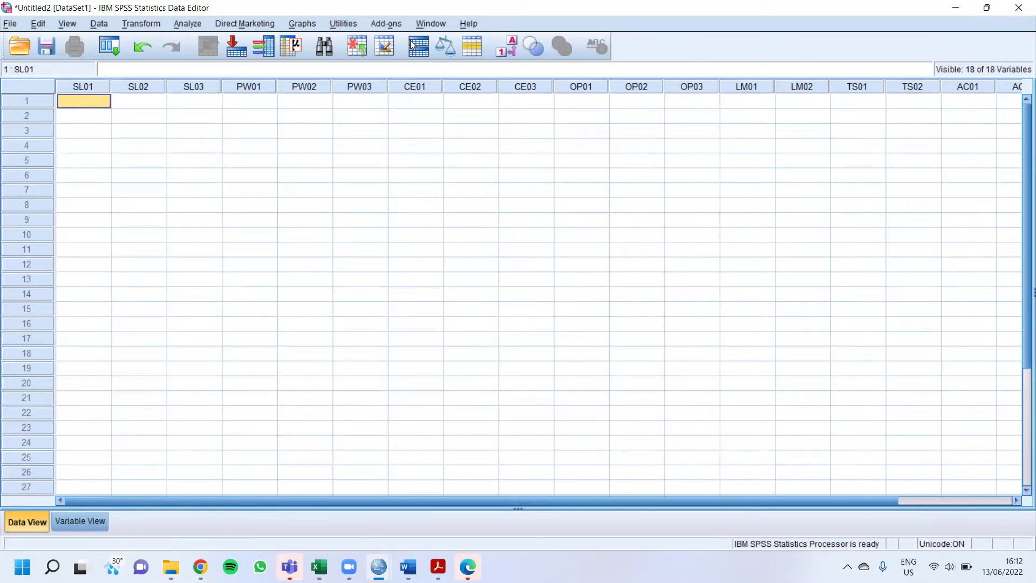
key("ctrl+v")
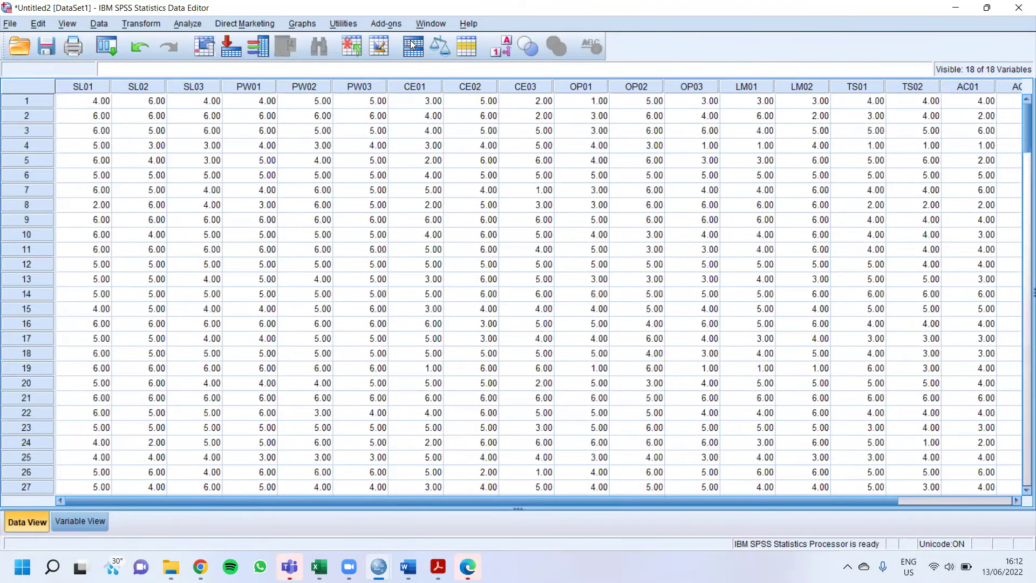
Review the pasted responses in the data grid and the definitions of the 18 variables
left_click(346, 263)
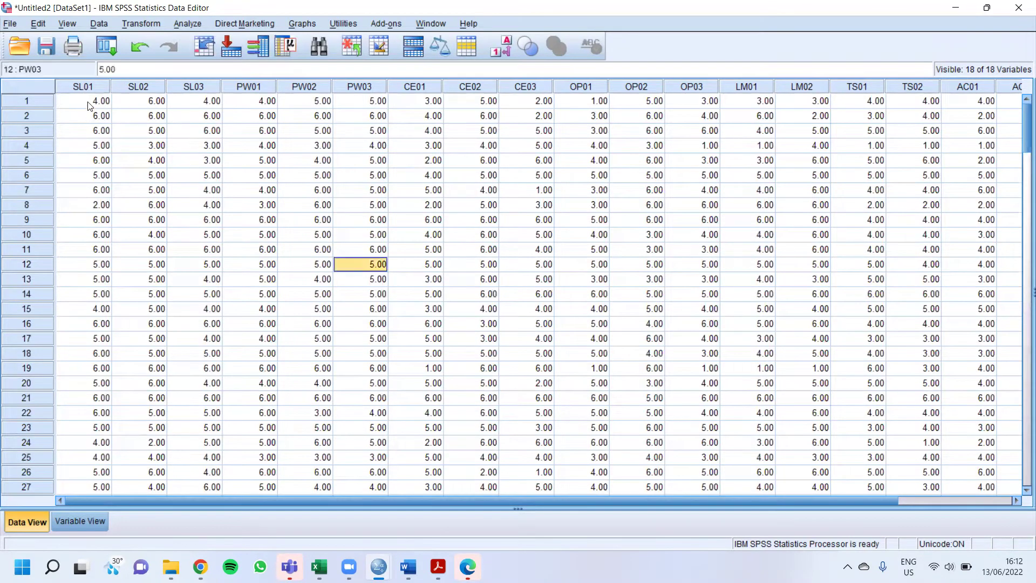
left_click(89, 106)
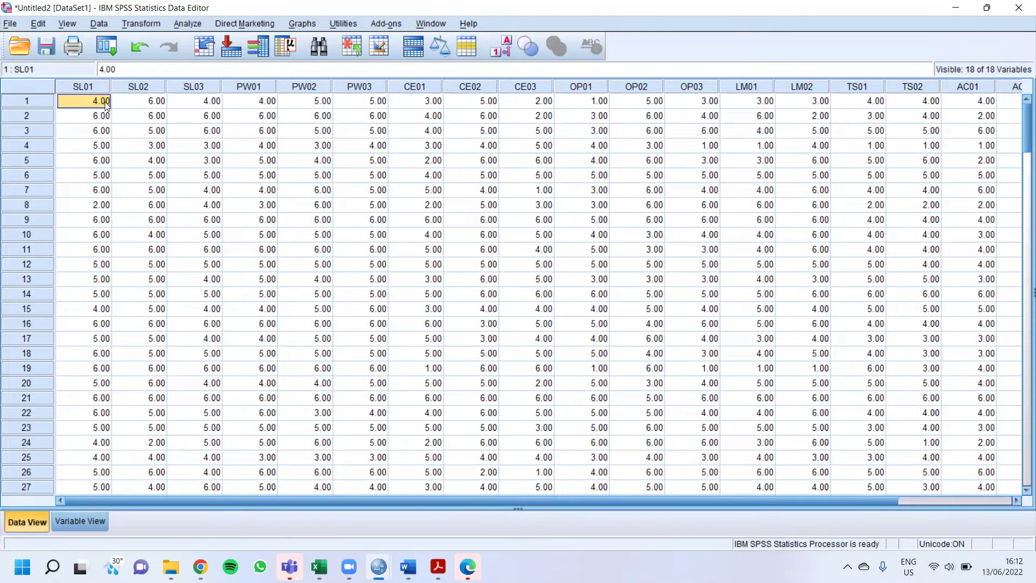
left_click(197, 255)
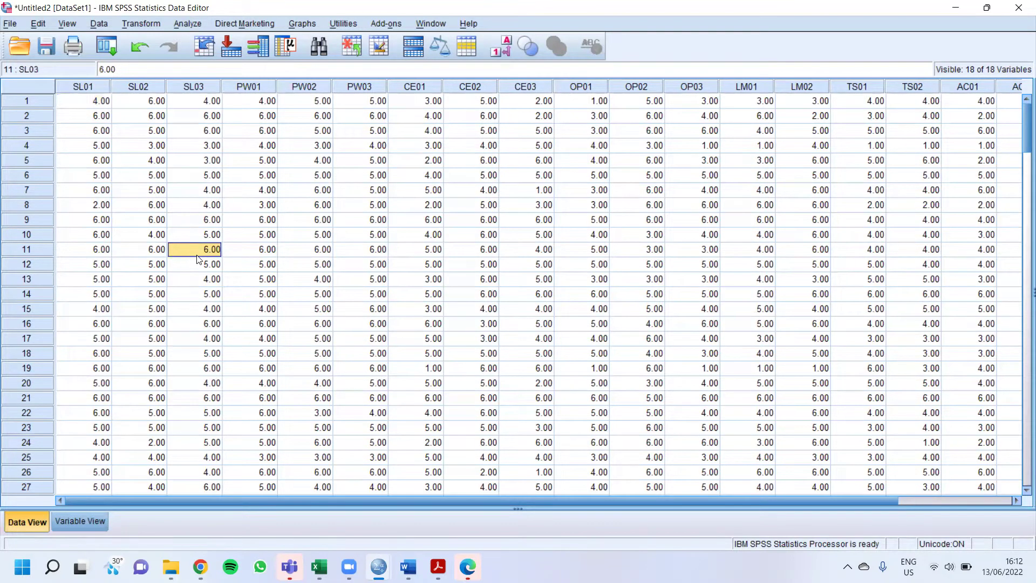
left_click(324, 192)
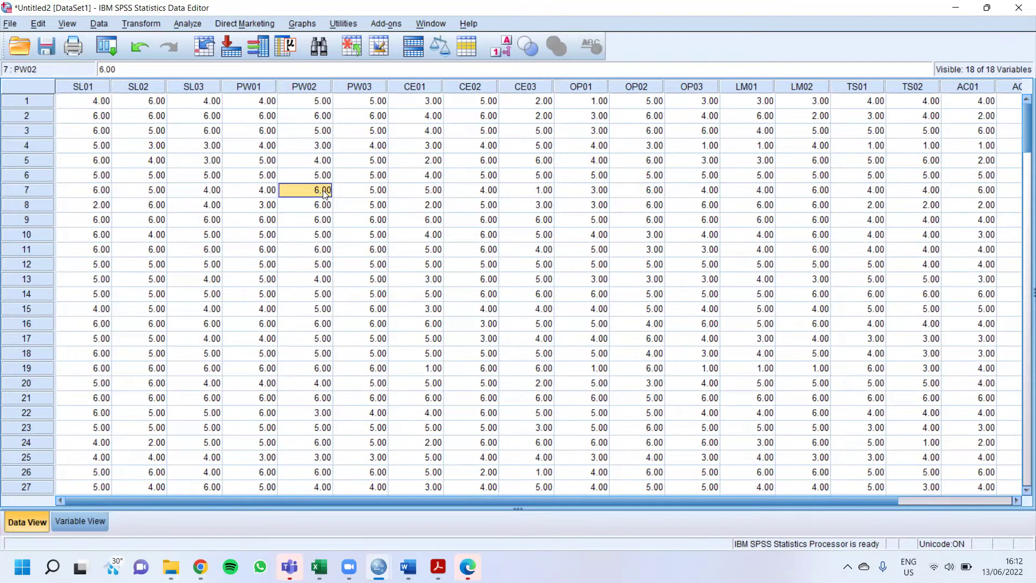
left_click(101, 102)
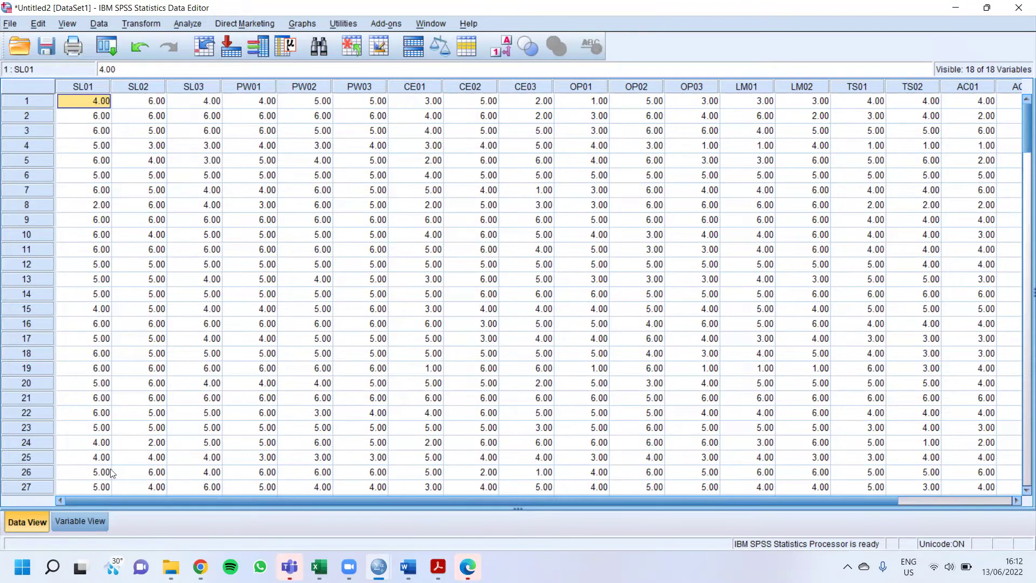
left_click(63, 521)
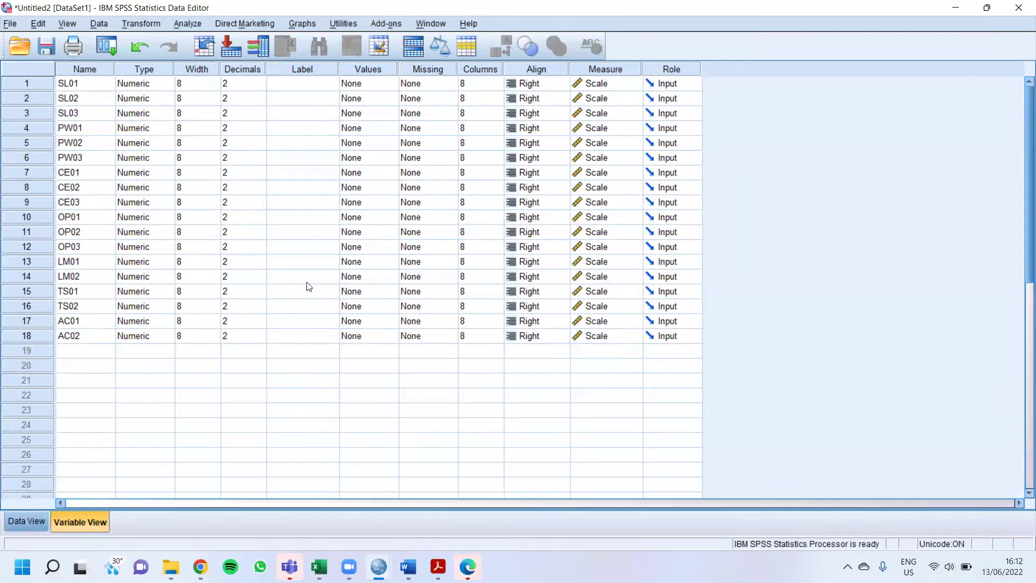
left_click(21, 518)
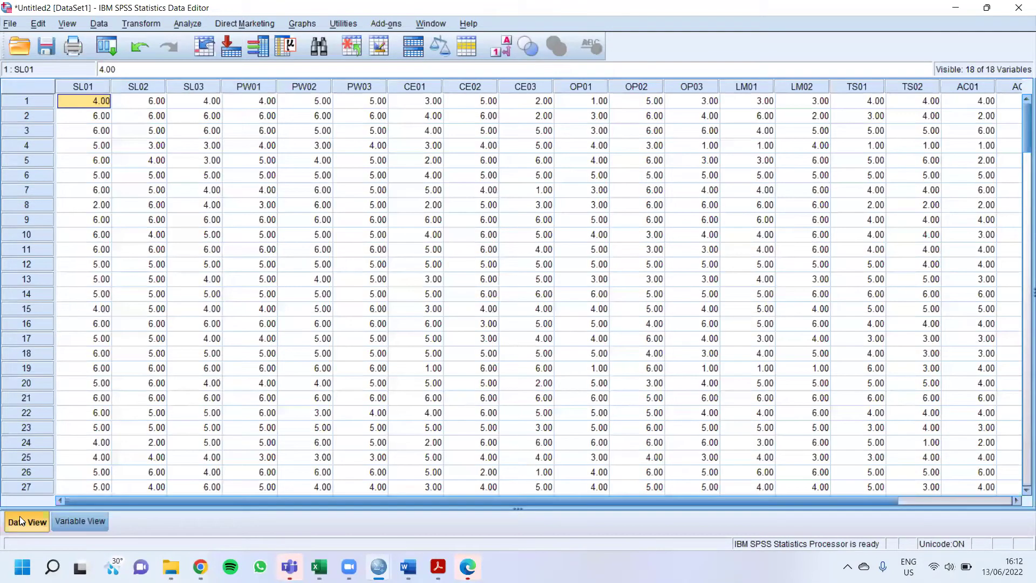
Start a Frequencies analysis and include all 18 variables, SL01 to AC02
left_click(195, 24)
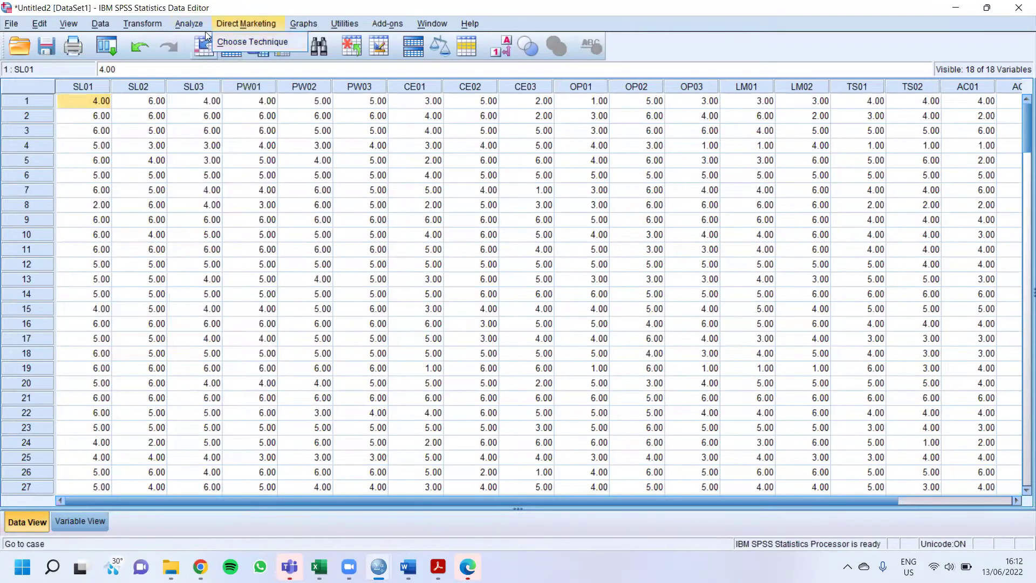
mouse_move(194, 60)
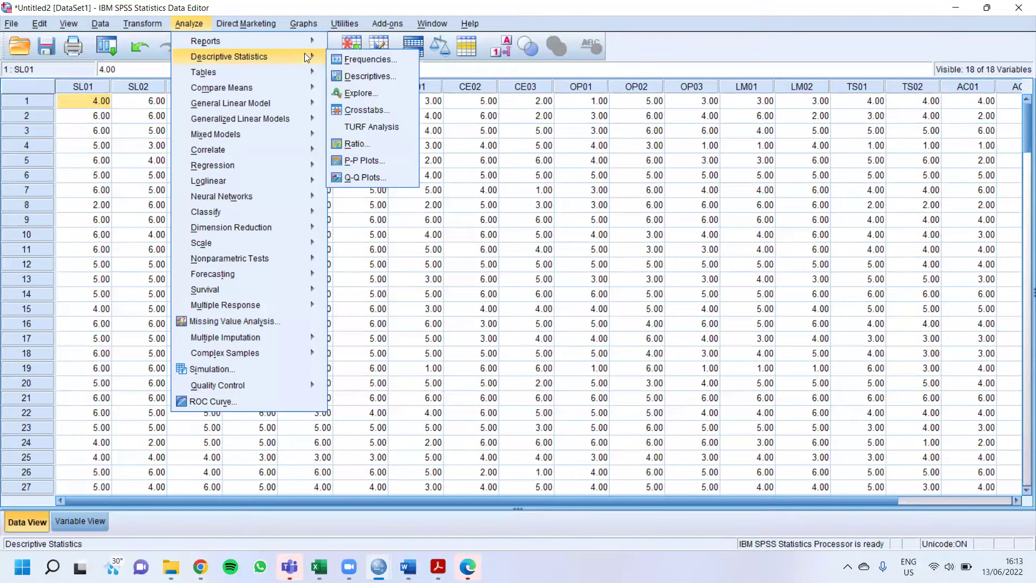
left_click(363, 58)
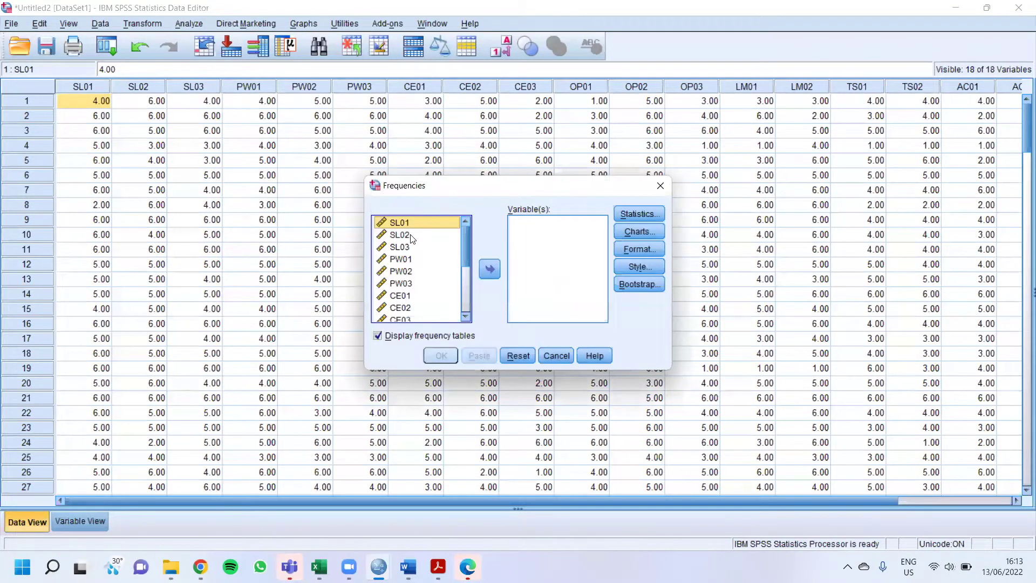
left_click(412, 235)
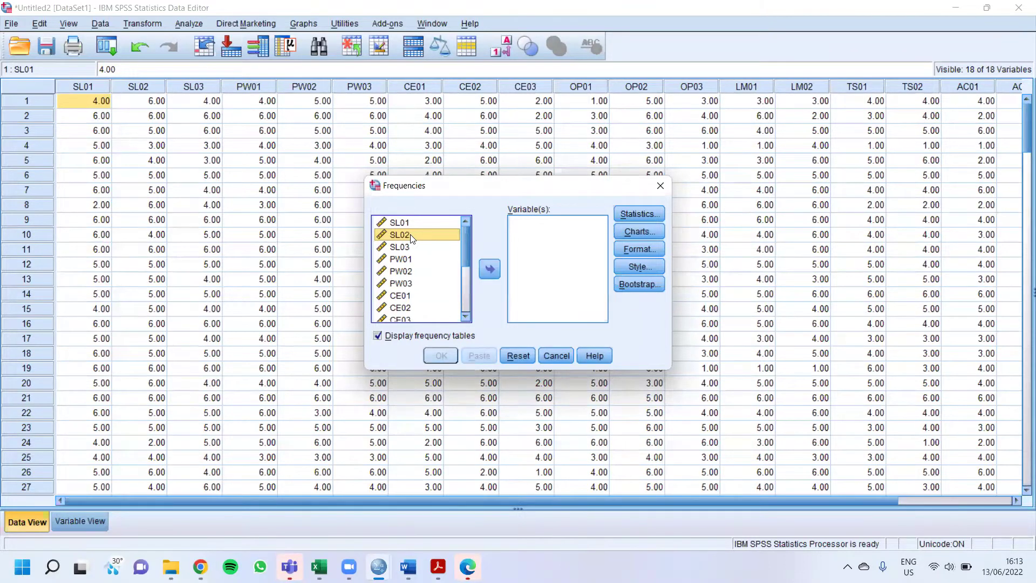
key("ctrl+a")
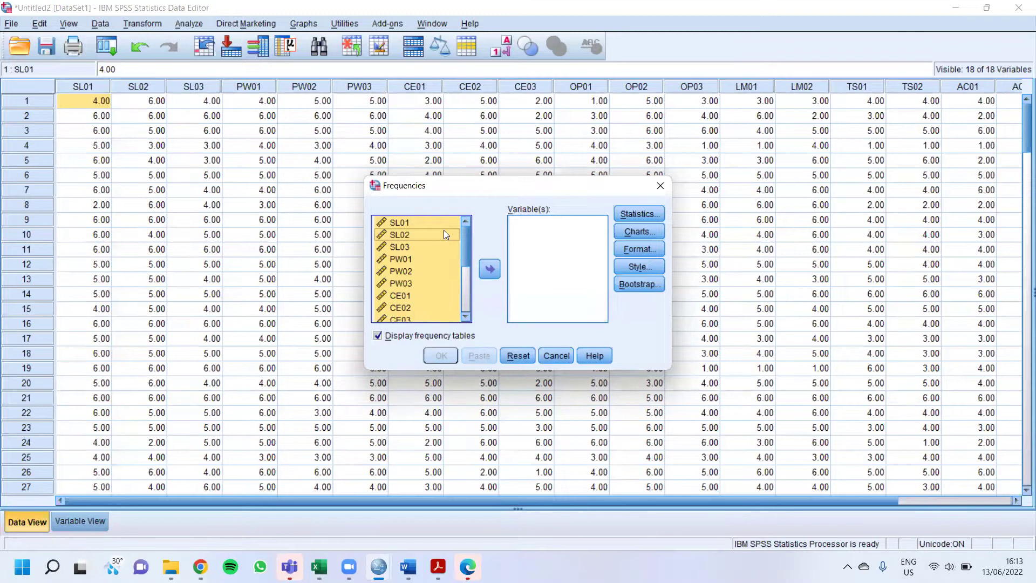
left_click(489, 269)
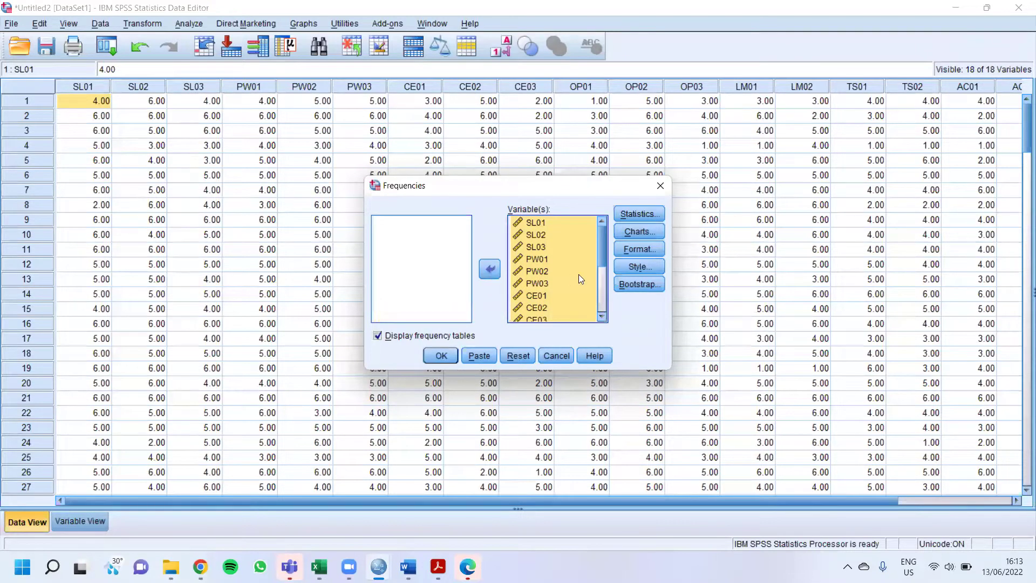
Request the standard deviation, variance, maximum and range as dispersion statistics for the Frequencies analysis
left_click(633, 215)
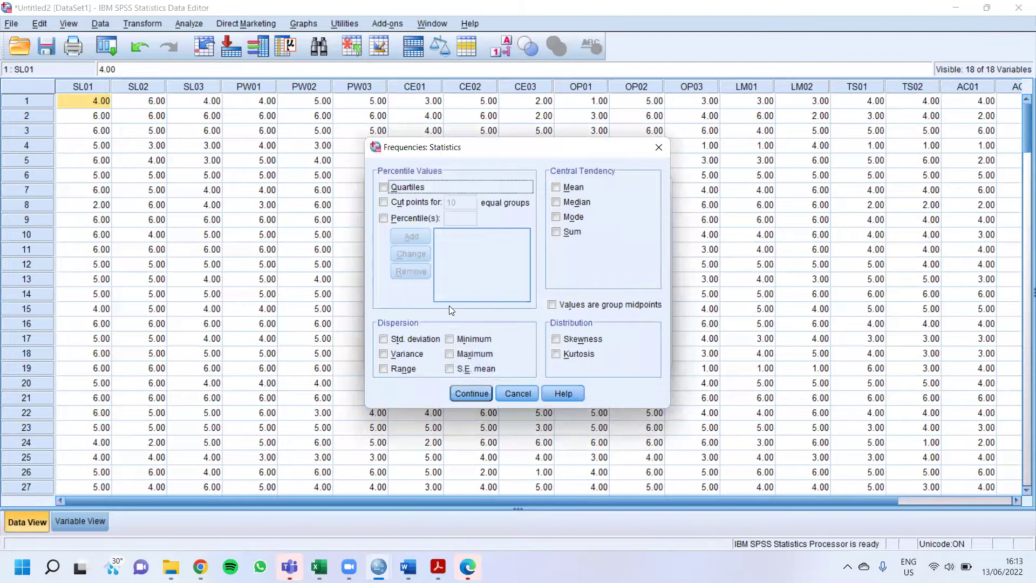
left_click(384, 339)
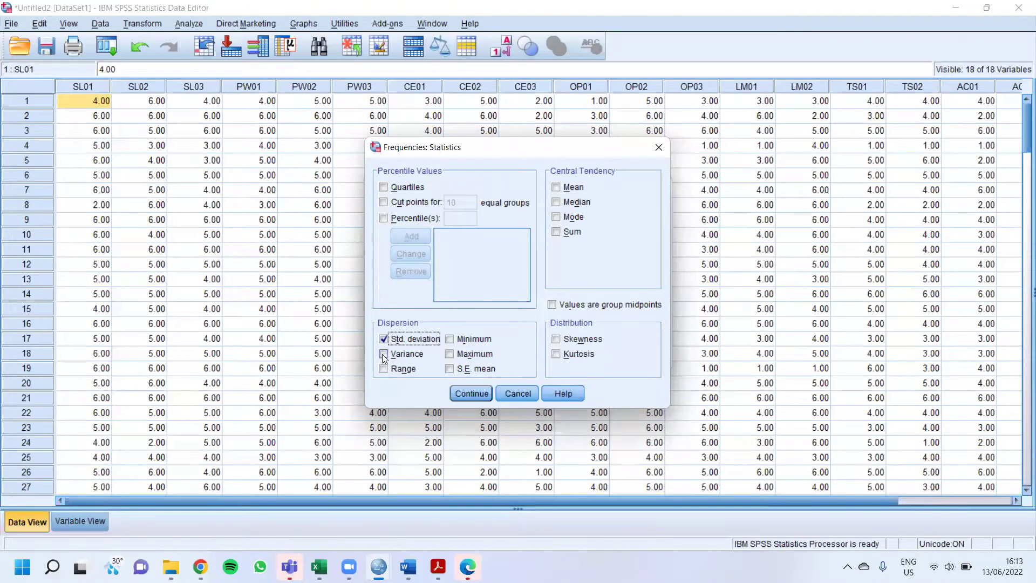
left_click(383, 354)
left_click(449, 352)
left_click(384, 369)
Add the median, sum and quartiles to the requested statistics and run the Frequencies analysis
left_click(556, 187)
left_click(557, 232)
left_click(382, 186)
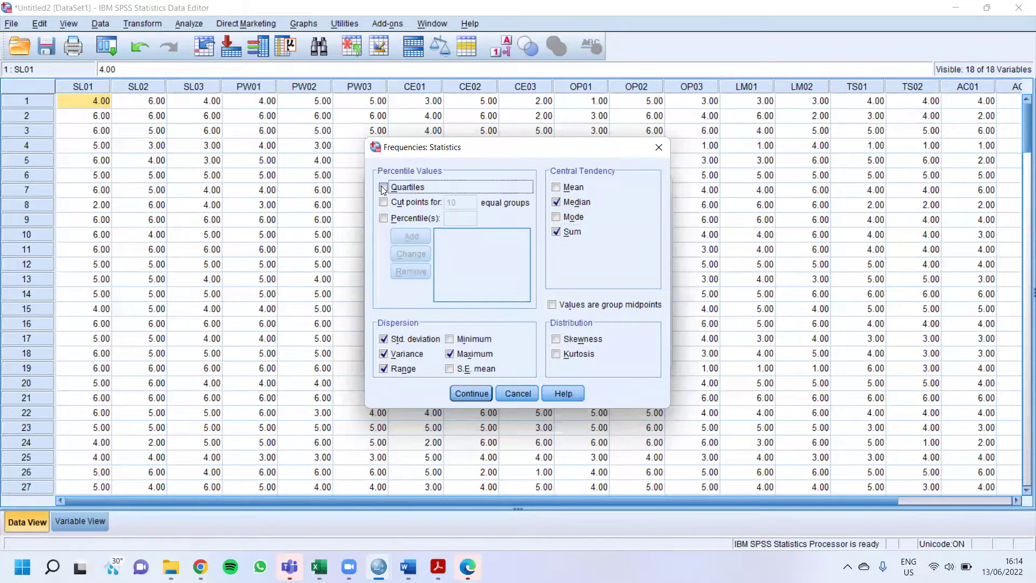
left_click(384, 218)
left_click(383, 218)
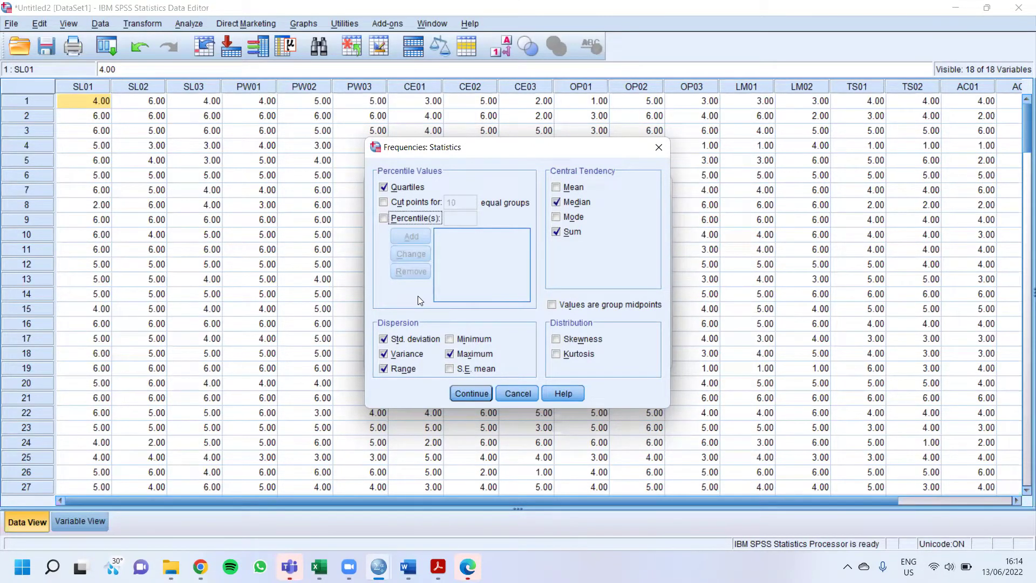
left_click(467, 391)
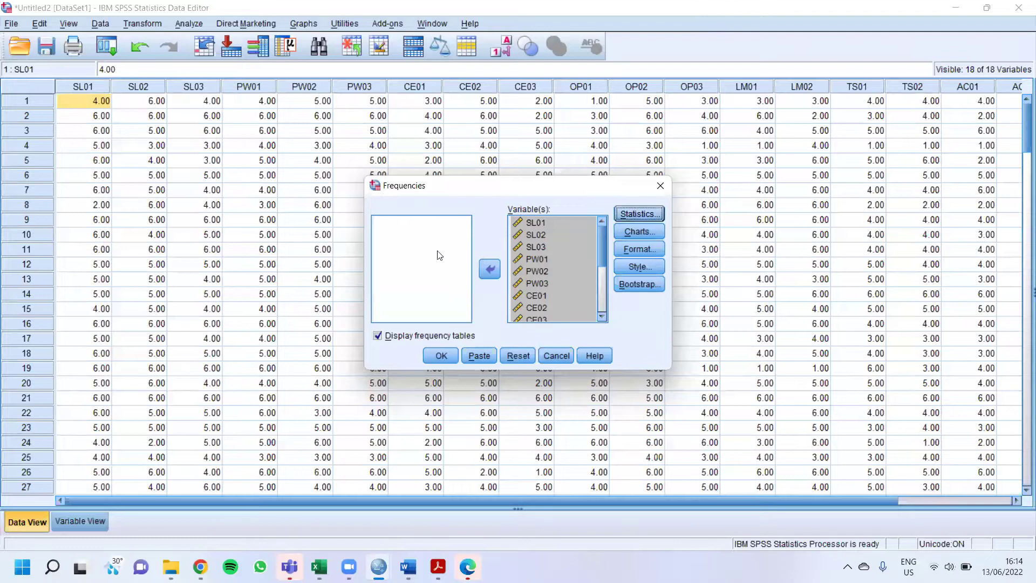
left_click(441, 355)
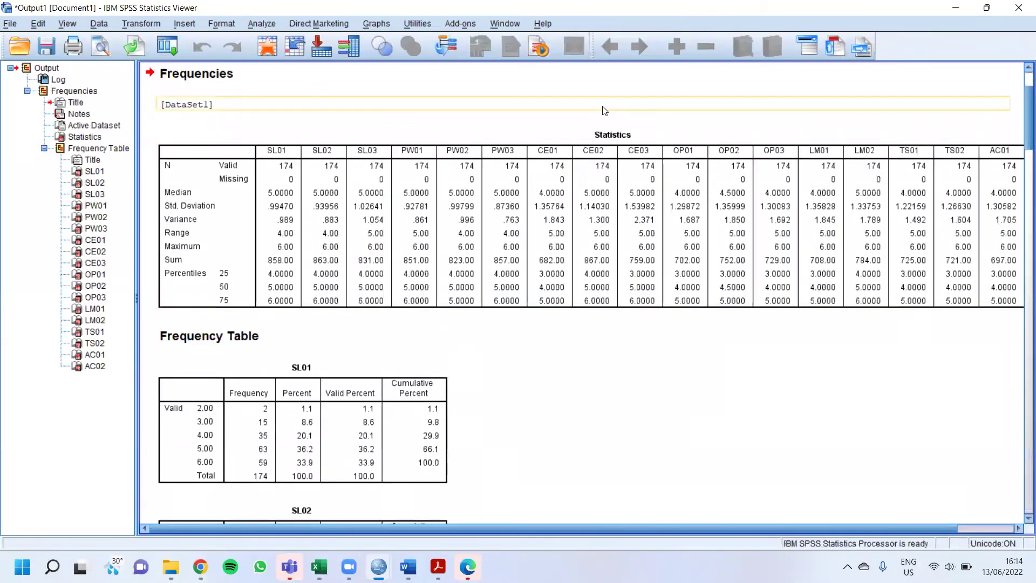
Examine the Frequencies output, focusing on the Statistics table covering all items
scroll(585, 142, "up", 3)
scroll(578, 291, "down", 20)
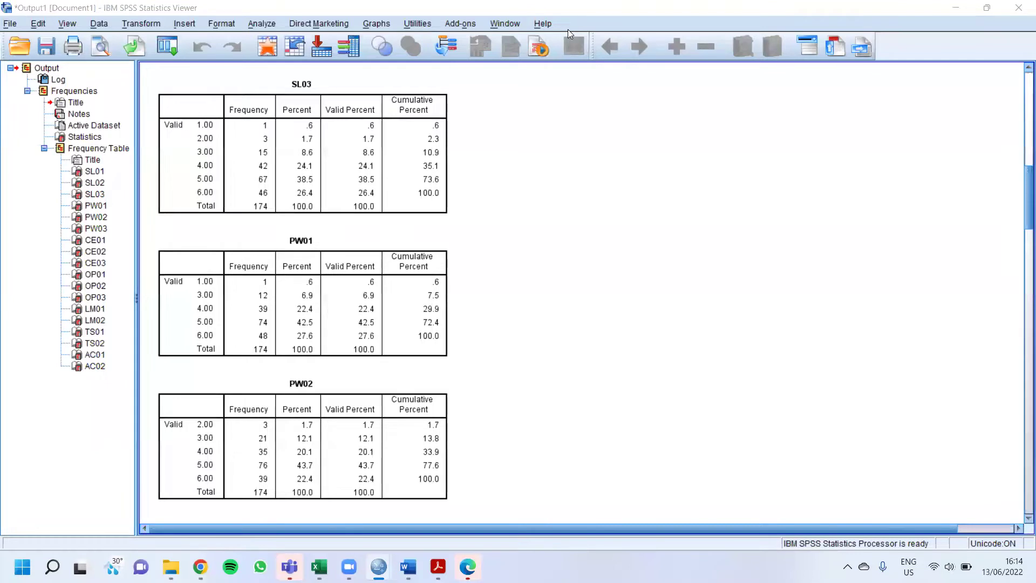
left_click(535, 184)
scroll(535, 184, "up", 5)
scroll(535, 184, "up", 8)
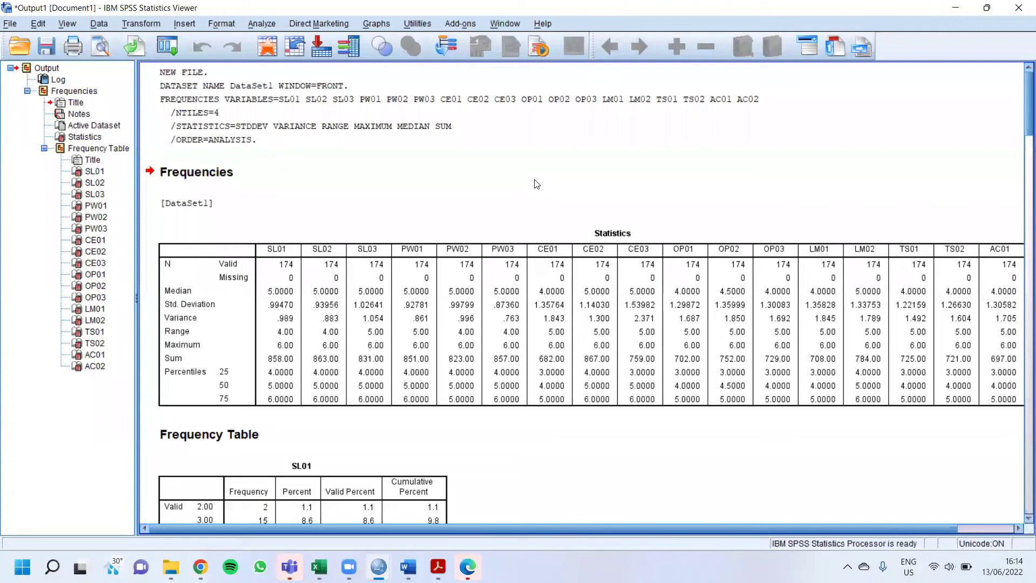
left_click(429, 290)
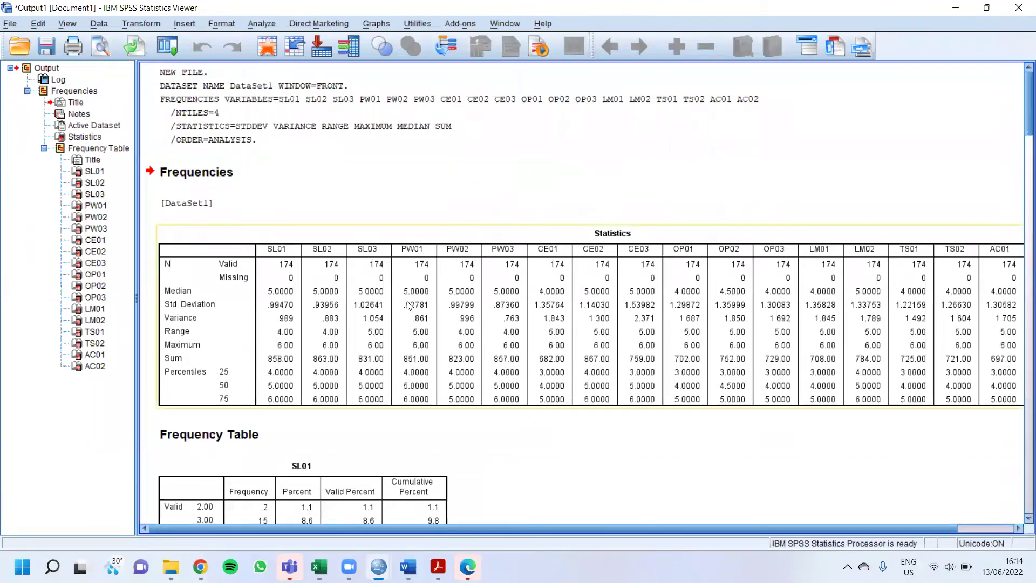
left_click(280, 351)
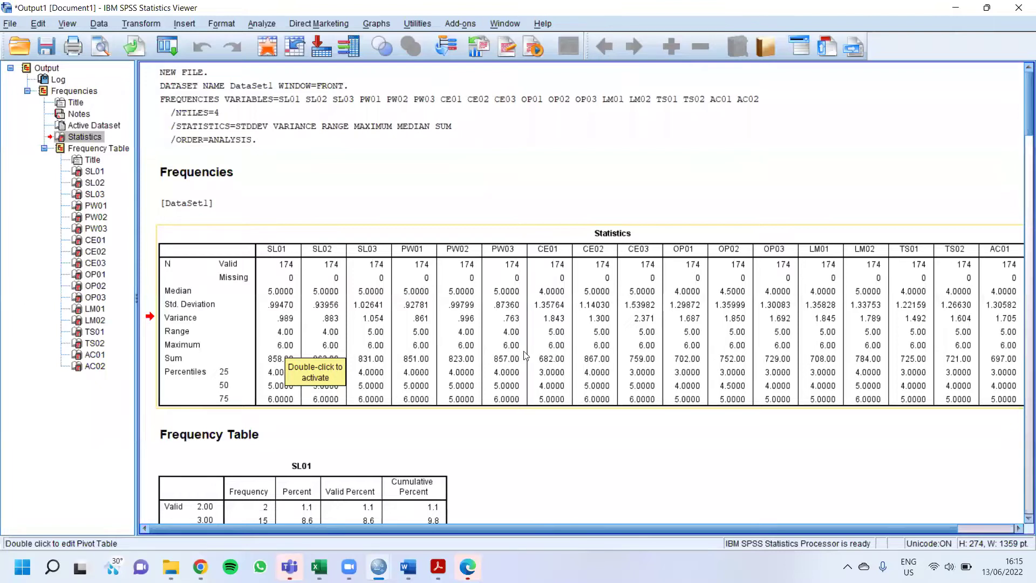
Examine the frequency tables of the individual items, from SL01 through AC02
scroll(583, 365, "down", 5)
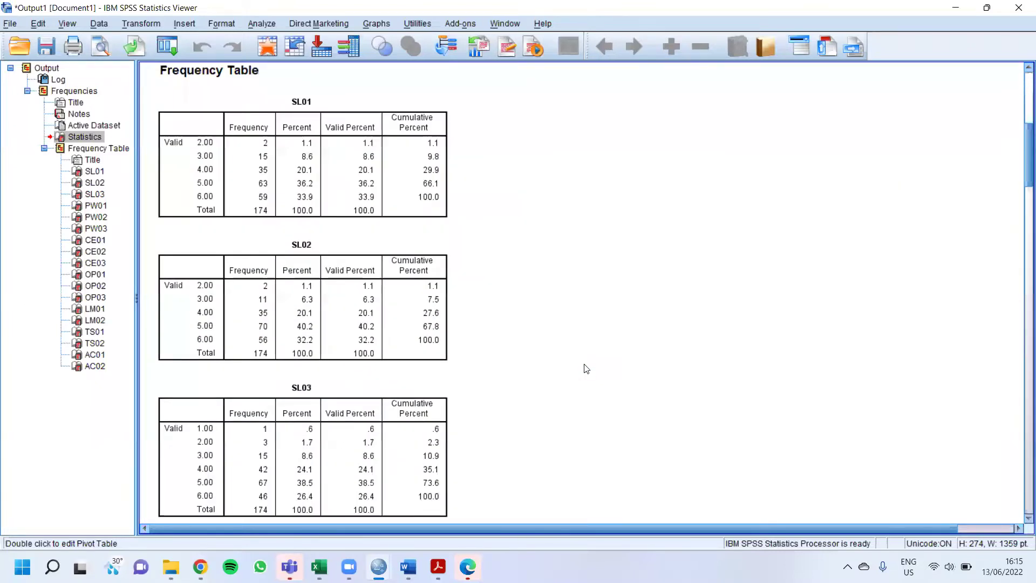
scroll(377, 211, "up", 2)
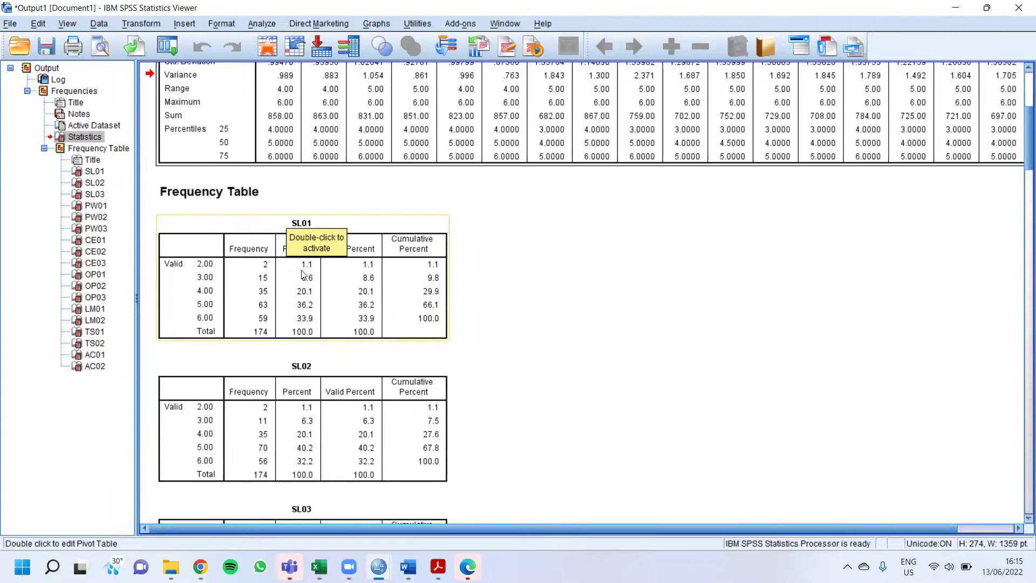
left_click(210, 270)
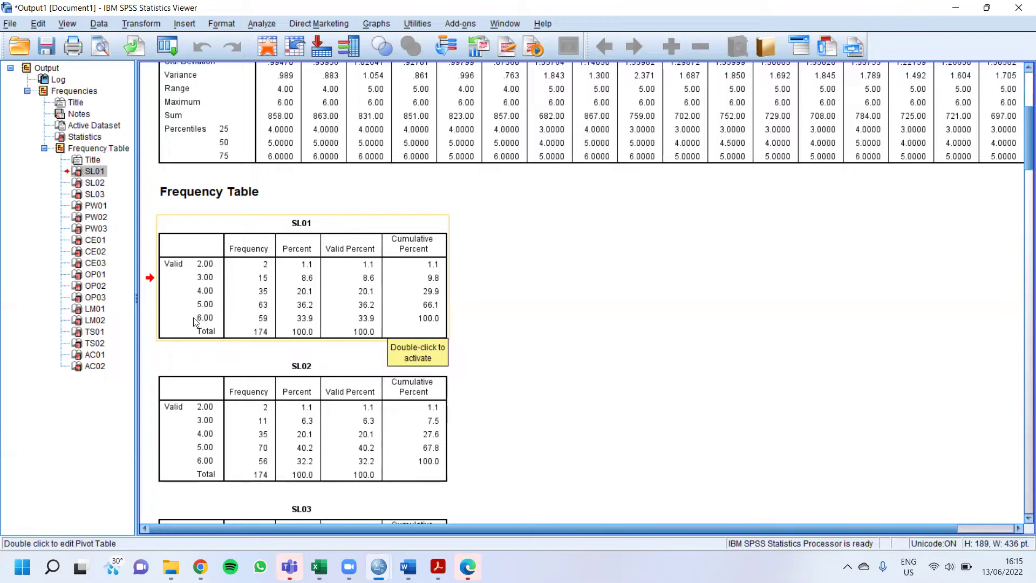
scroll(200, 322, "down", 15)
scroll(195, 322, "down", 20)
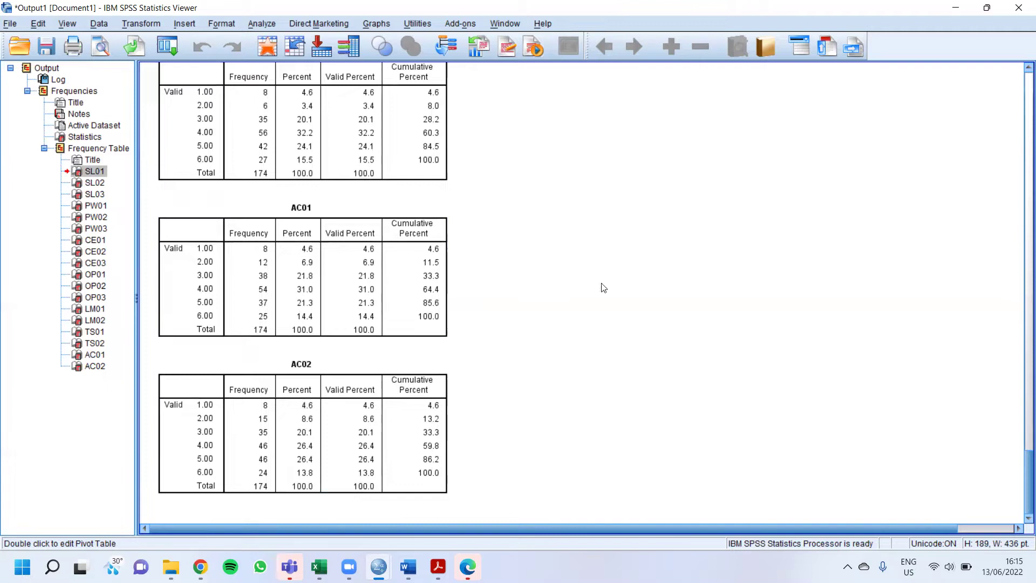
Return to the Statistics table at the start of the output and switch to the DataSet1 data
scroll(603, 287, "up", 20)
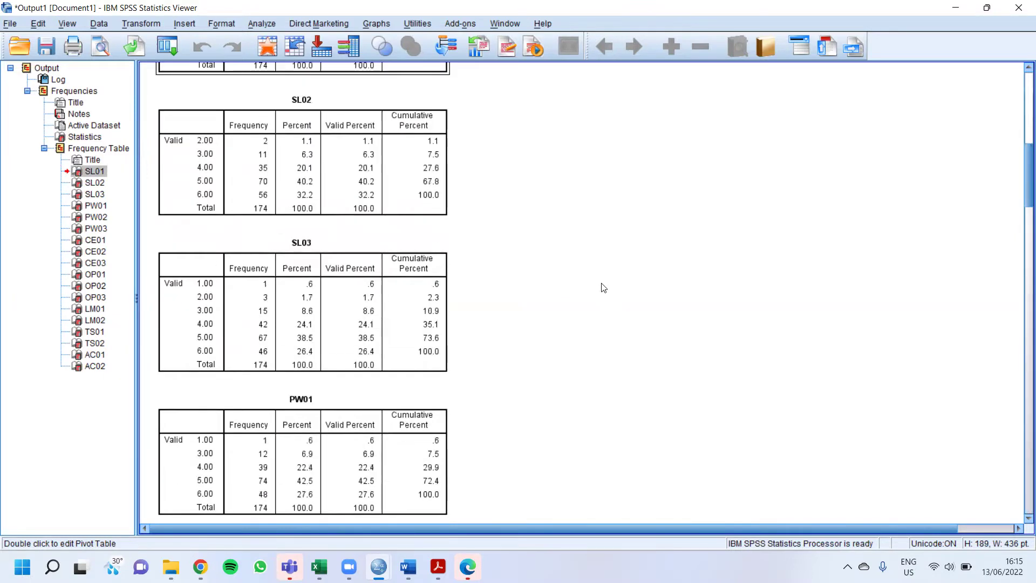
scroll(603, 287, "up", 10)
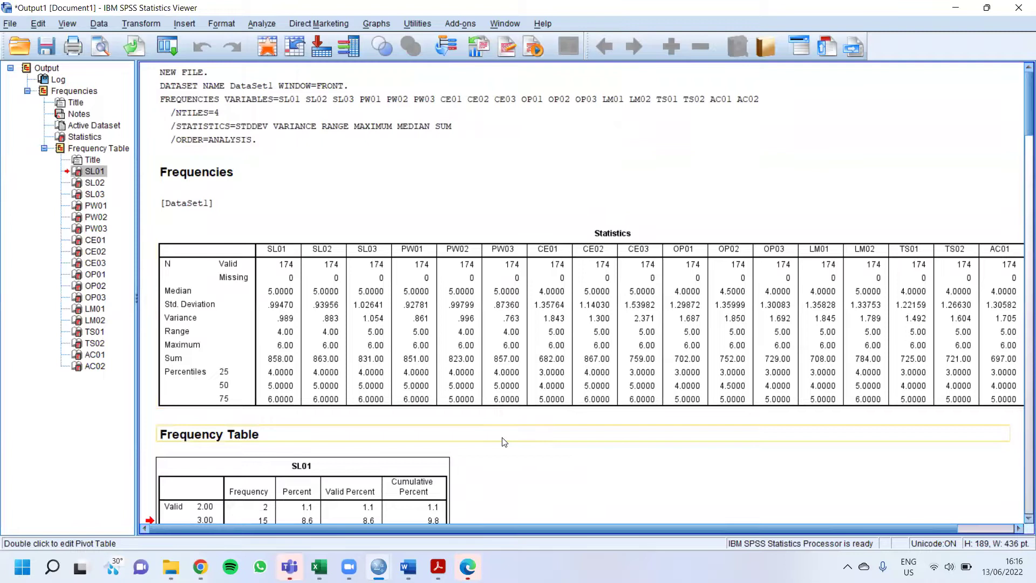
mouse_move(379, 565)
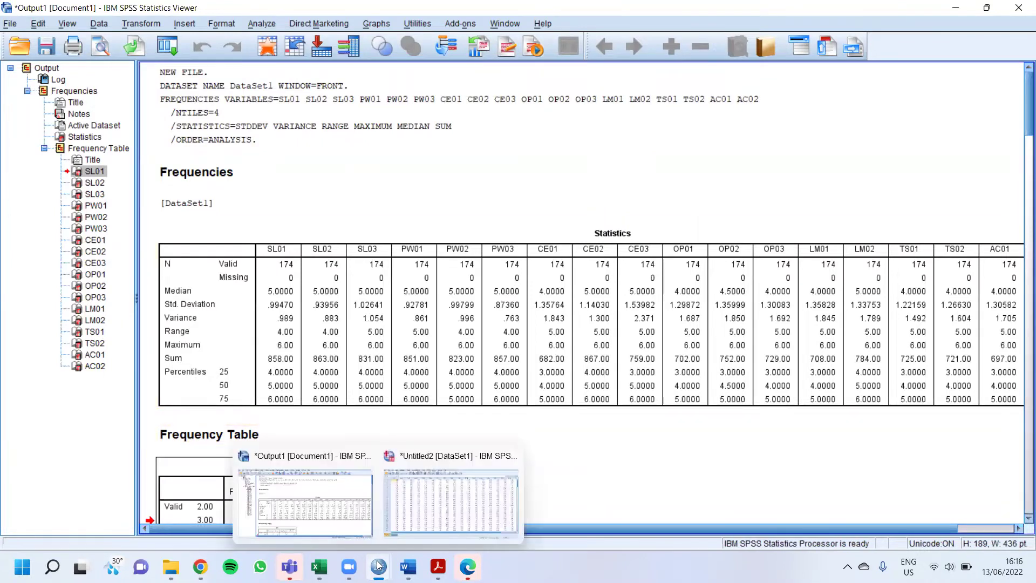
left_click(412, 488)
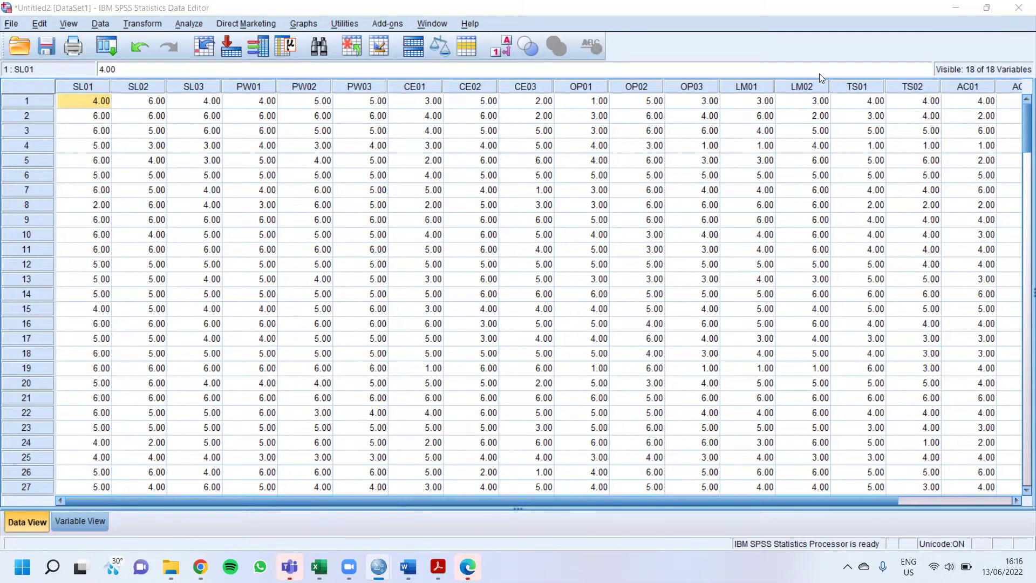
left_click(310, 176)
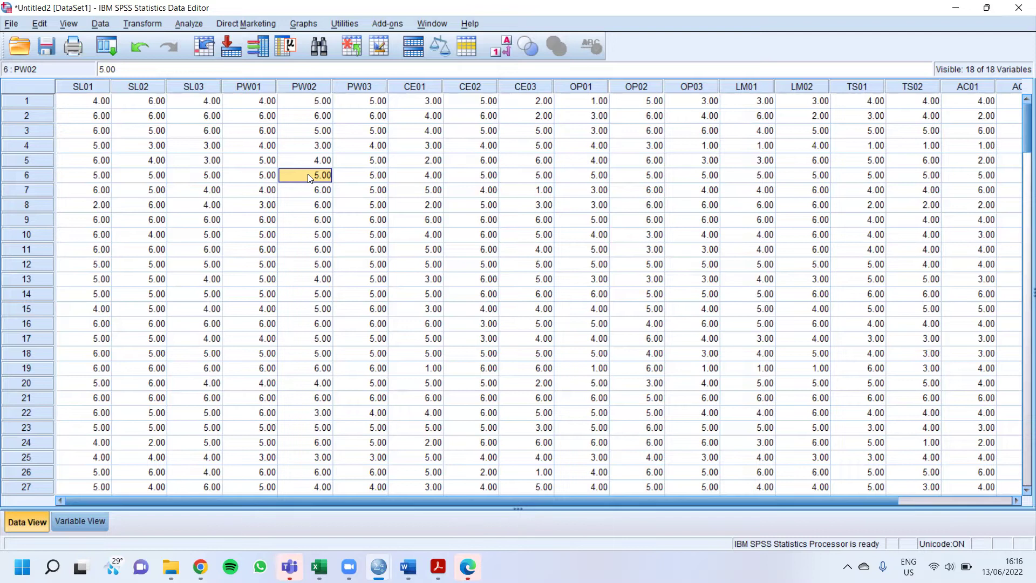
left_click(378, 180)
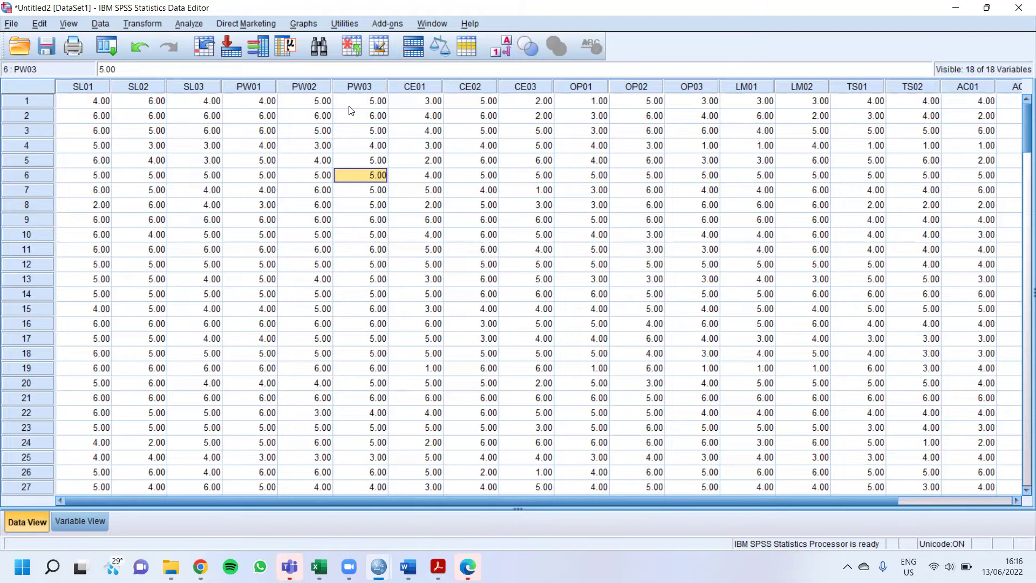
left_click(192, 118)
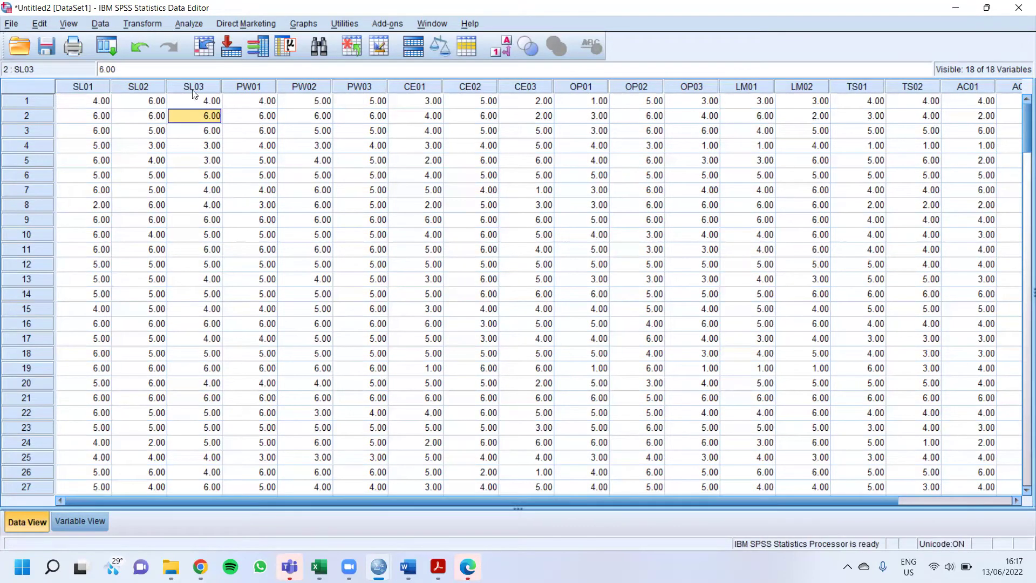
left_click(84, 103)
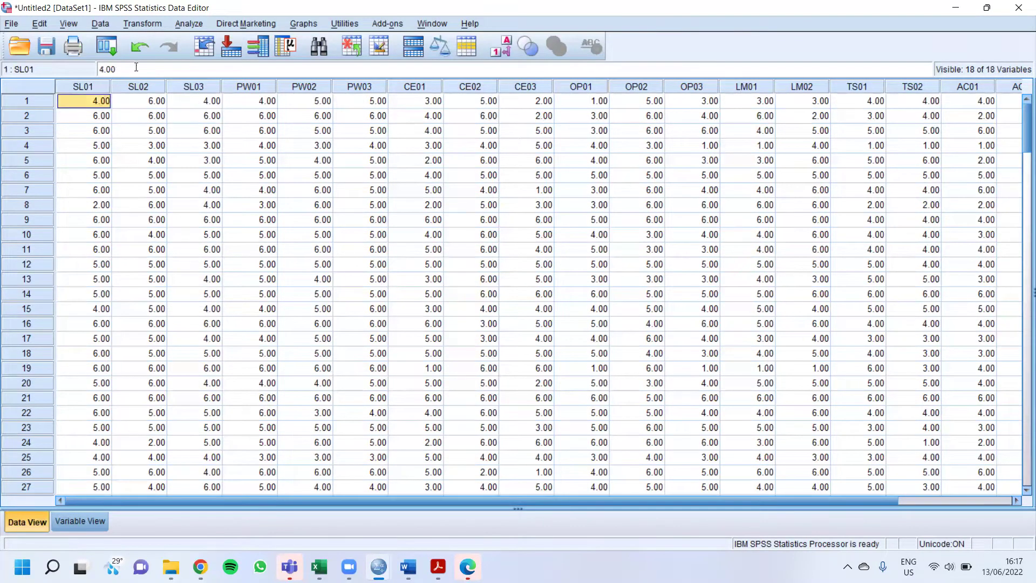
Start a Reliability Analysis and include all 18 variables, SL01 through AC02, as its items
left_click(186, 20)
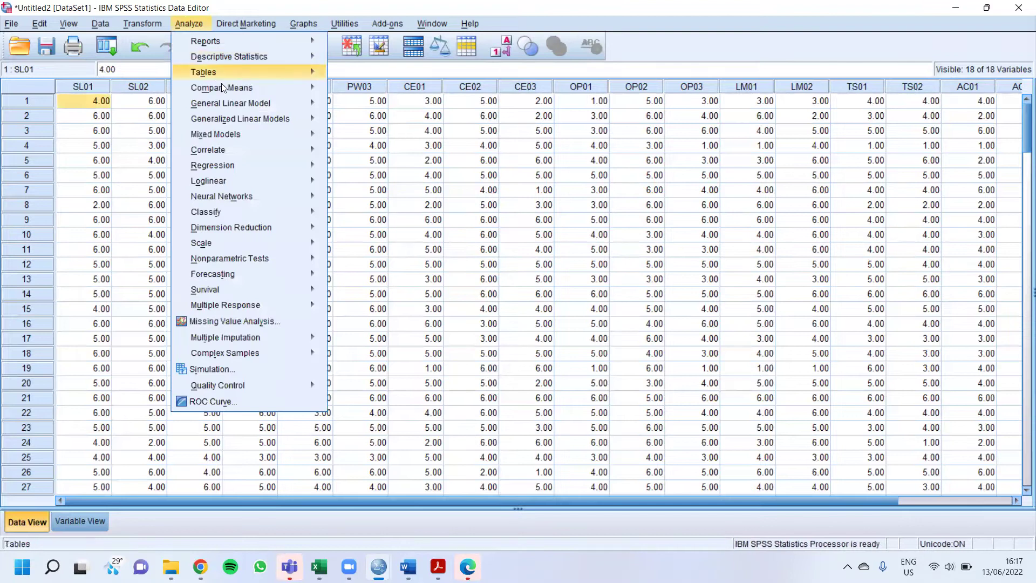
mouse_move(256, 248)
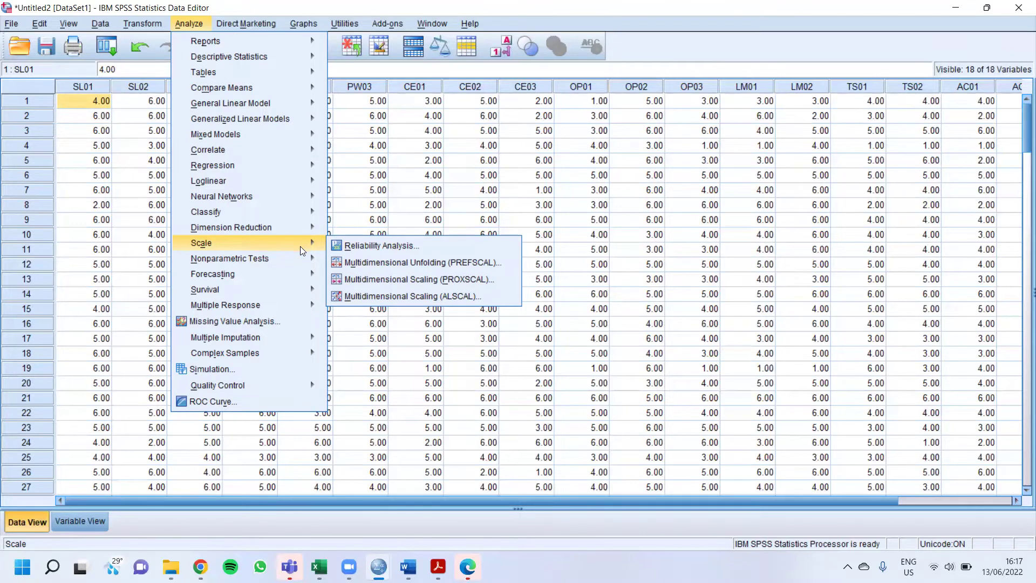
left_click(362, 245)
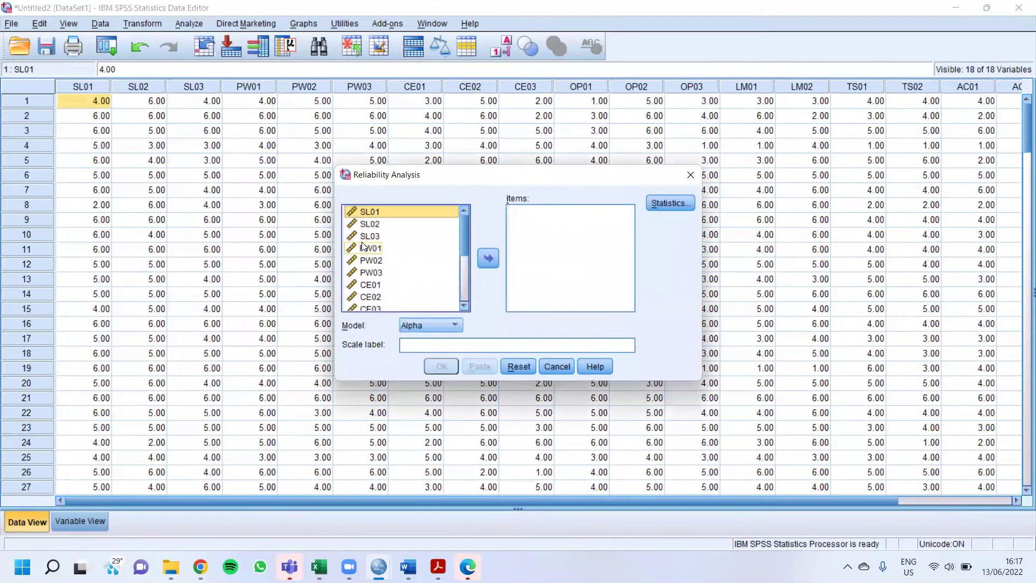
left_click(371, 226)
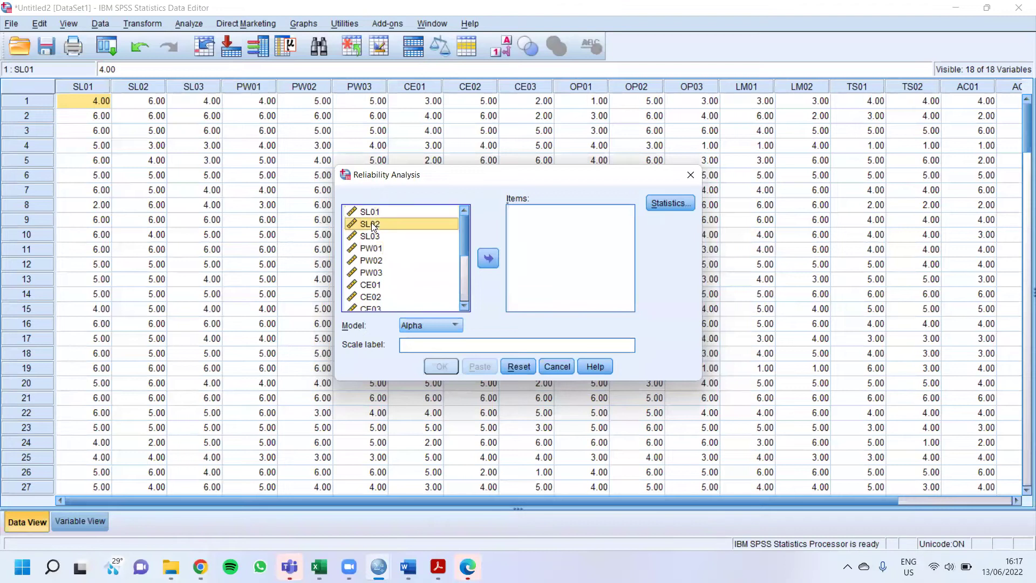
left_click(376, 212)
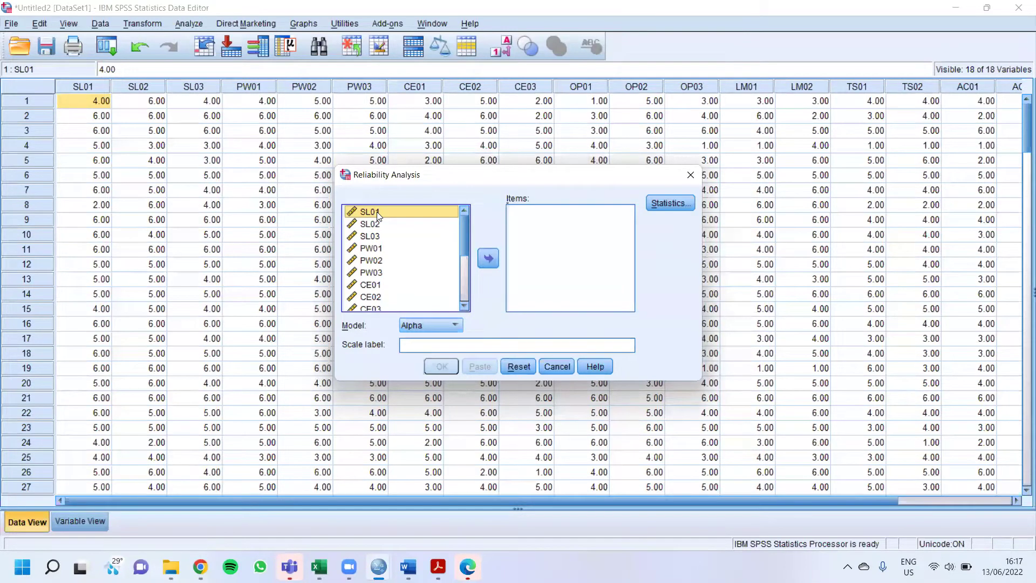
key("ctrl+a")
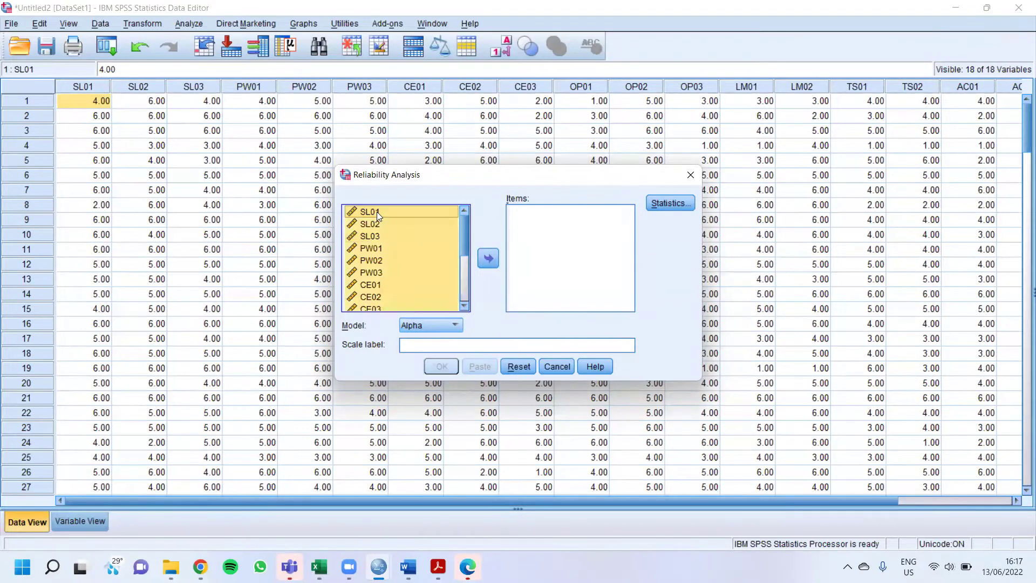
left_click(489, 257)
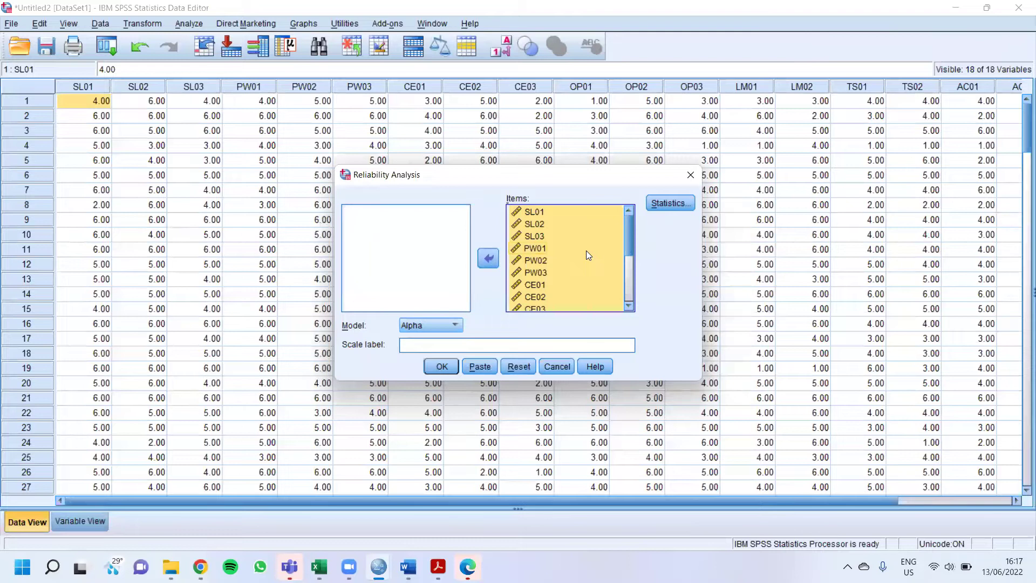
Request descriptives for item, scale and scale if item deleted, and run the reliability analysis
left_click(671, 203)
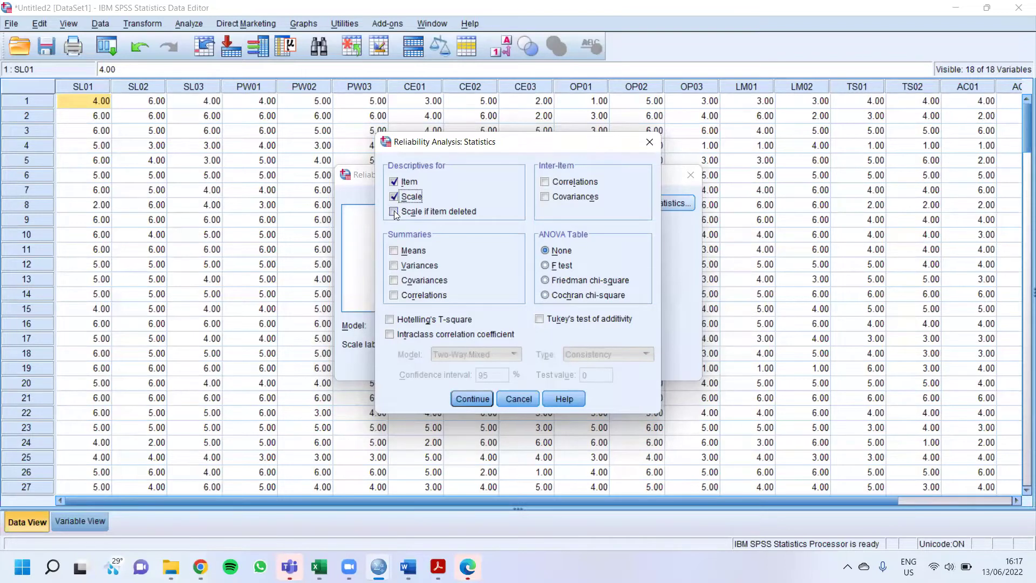
left_click(394, 211)
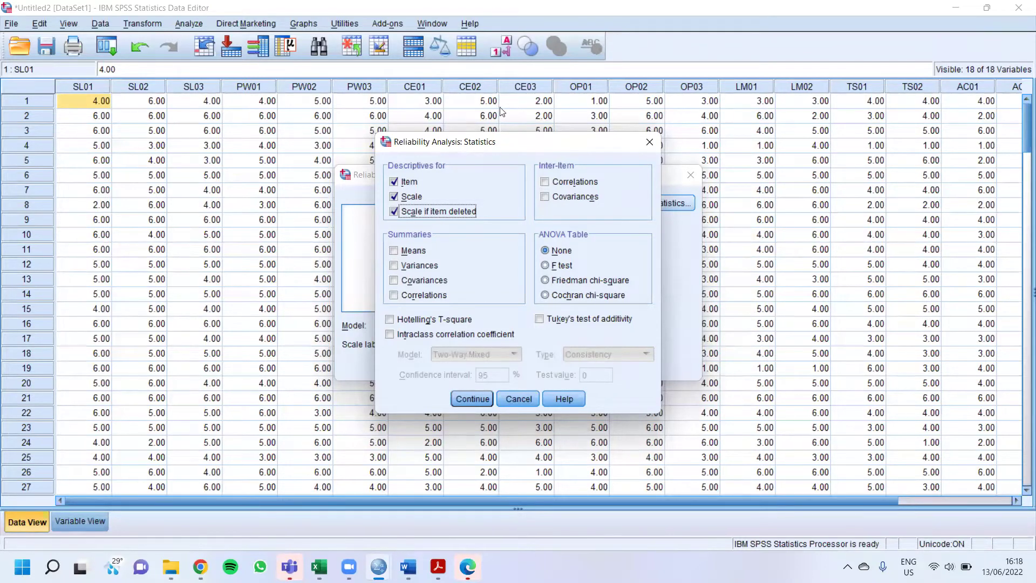
left_click(472, 399)
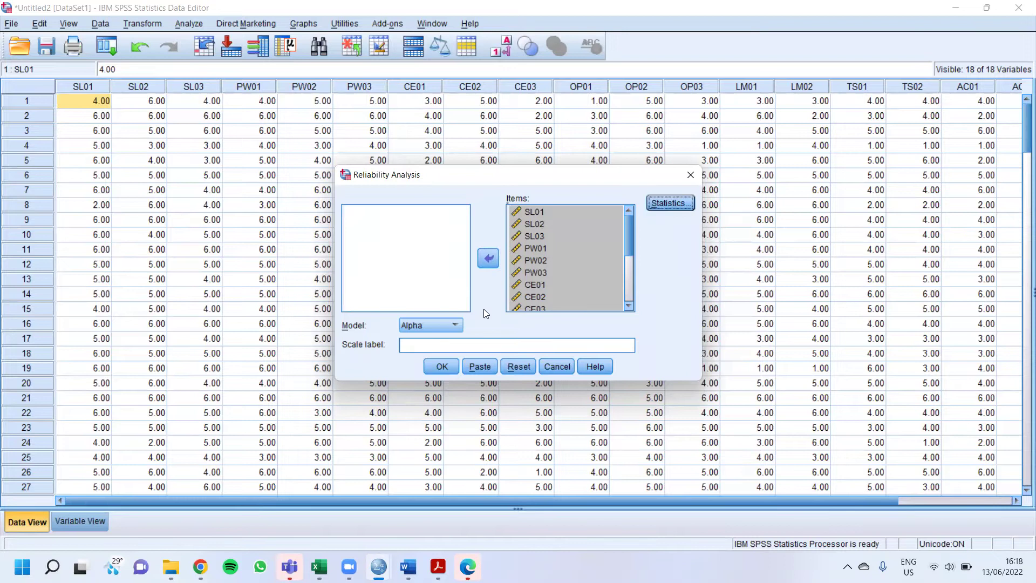
left_click(440, 365)
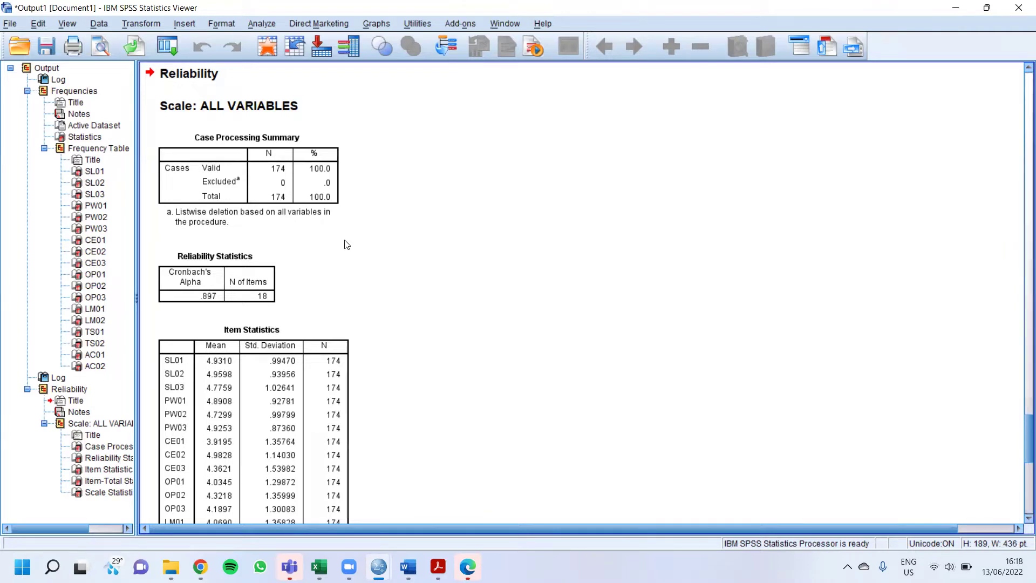
Activate the Item-Total Statistics table in the reliability output and close its Pivoting Trays and Formatting Toolbar
scroll(347, 243, "down", 10)
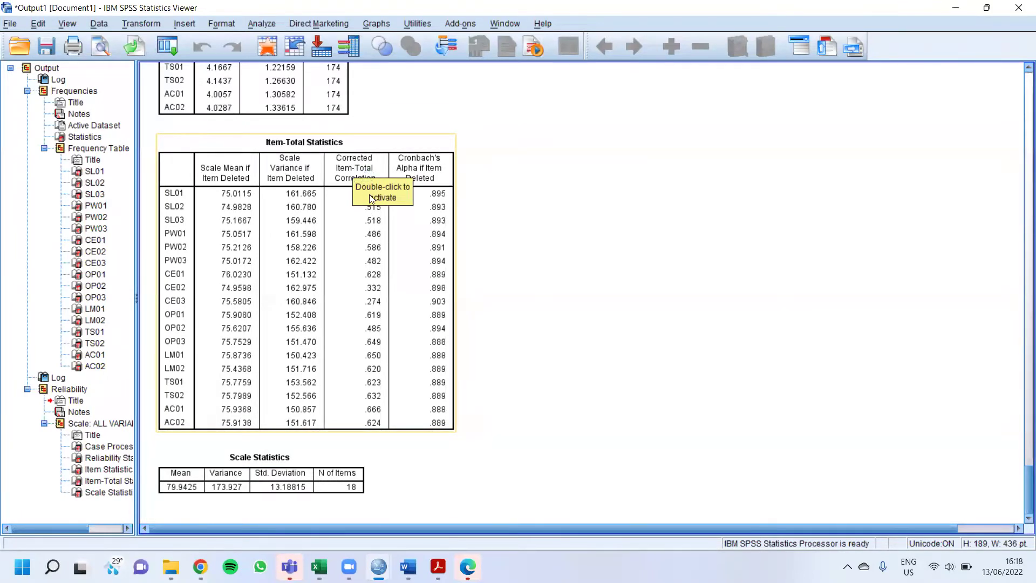
left_click(366, 226)
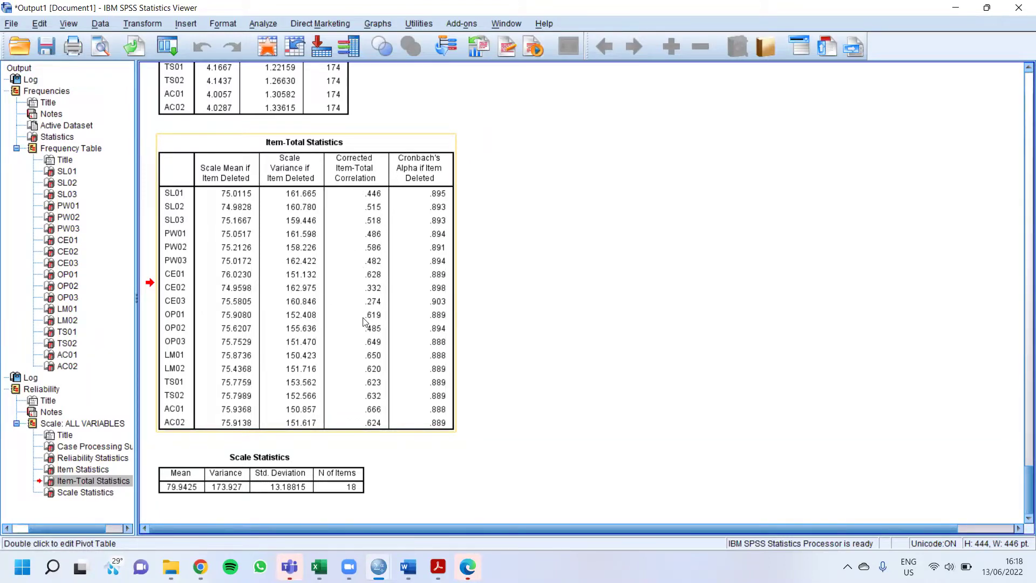
double_click(356, 196)
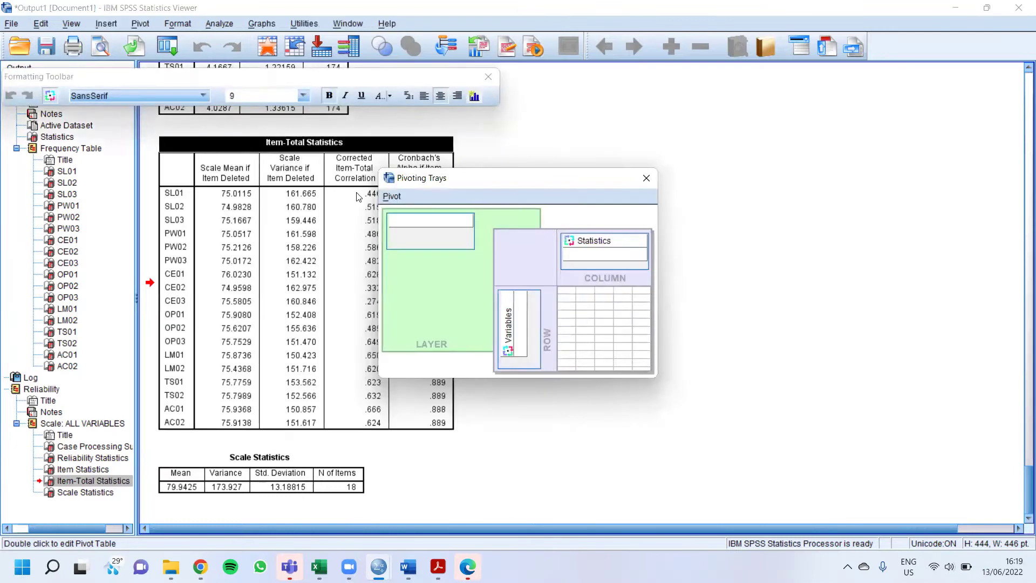
left_click(647, 179)
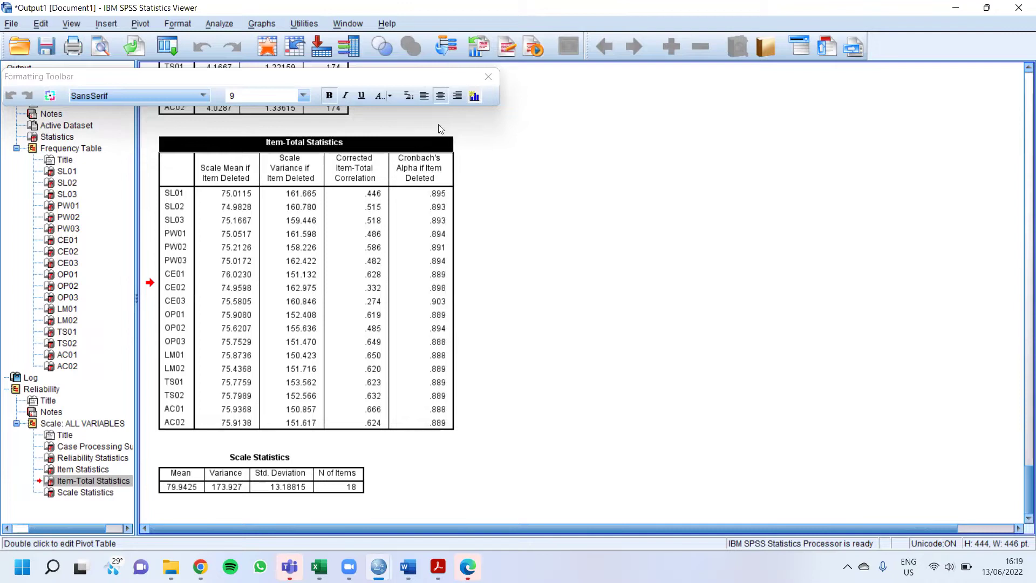
left_click(488, 79)
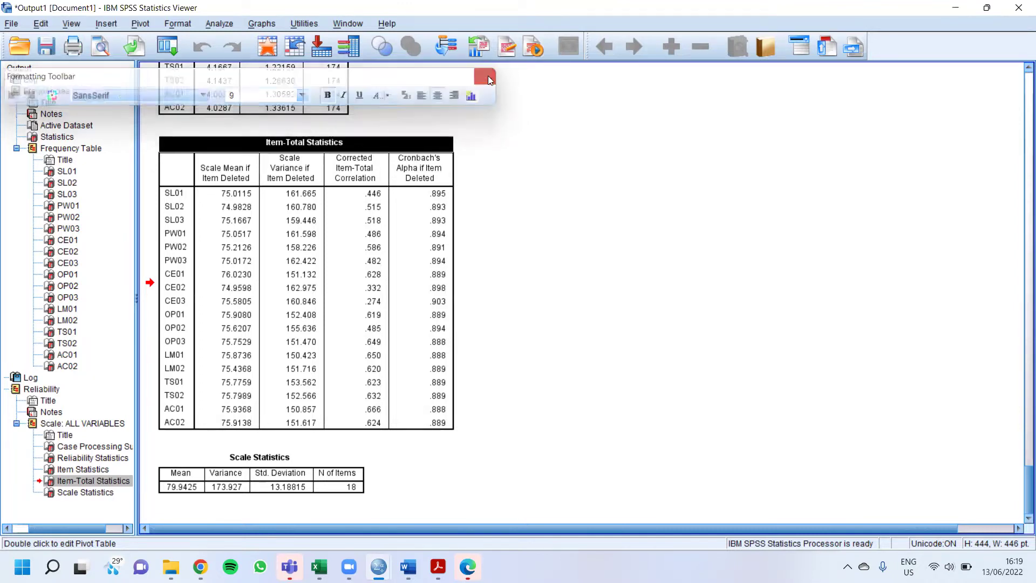
Examine the Corrected Item-Total Correlation column, marking the SL01 and SL02 values, and leave the table's editing mode
left_click(358, 194)
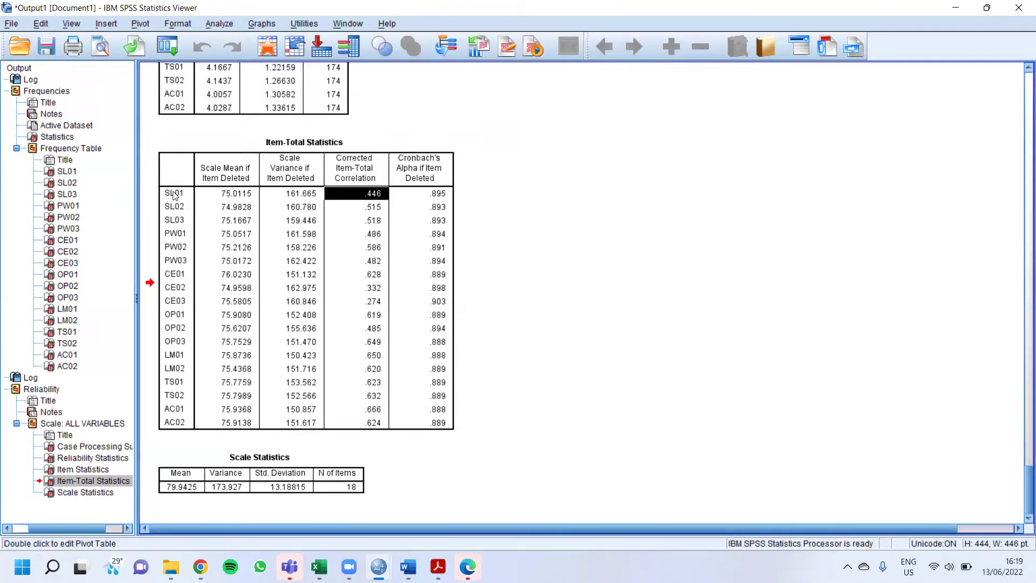
left_click(367, 210)
left_click(550, 232)
left_click(393, 201)
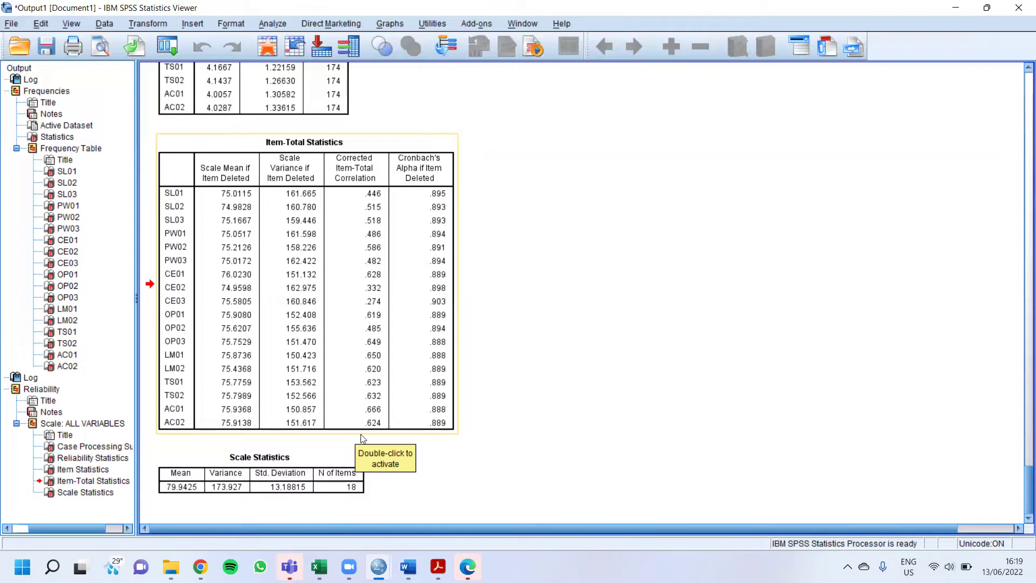
left_click(359, 504)
Switch to the blank Doc1.pdf in Microsoft Edge and dismiss the search-improvement and McAfee notices
mouse_move(379, 565)
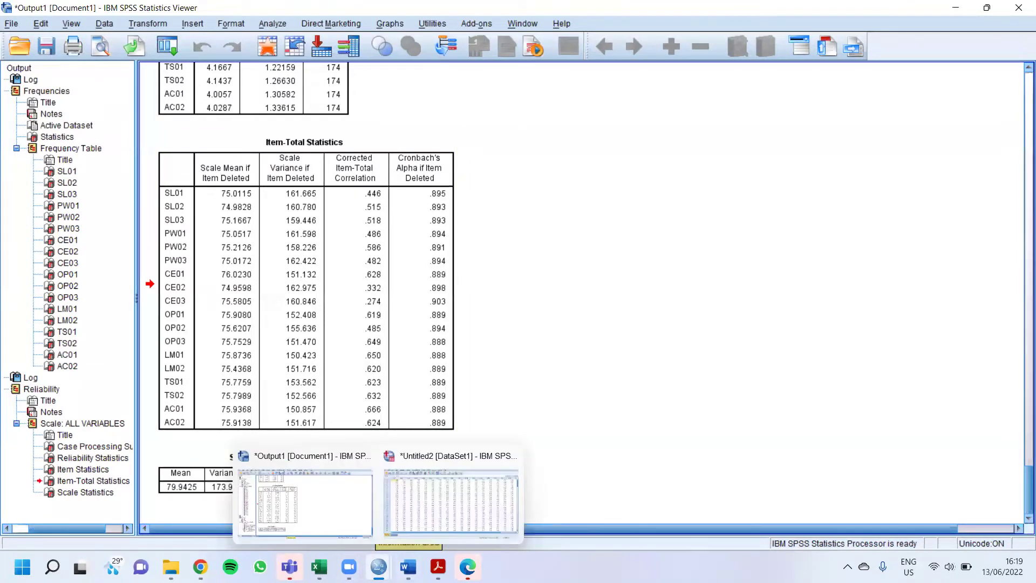
left_click(467, 566)
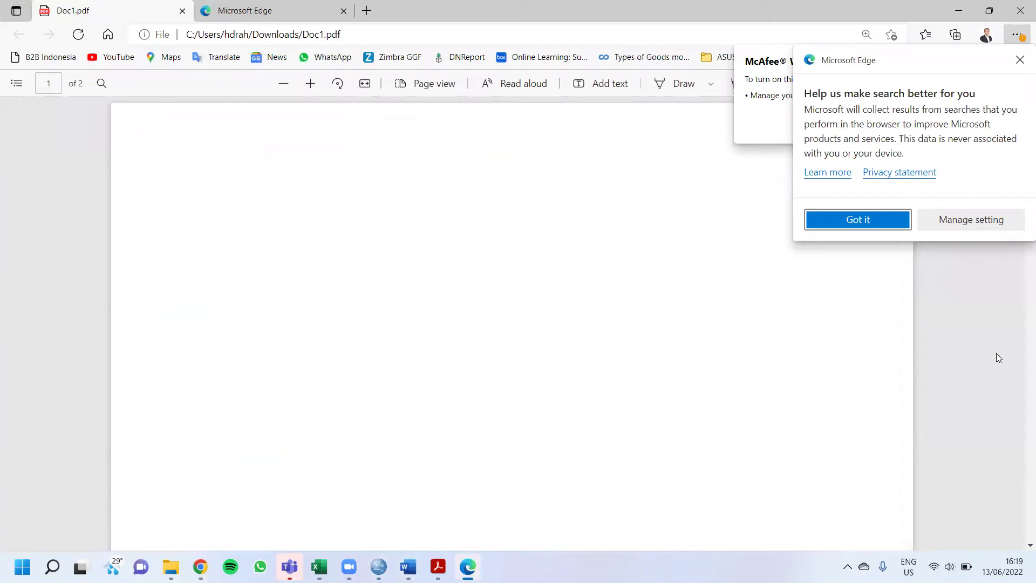
left_click(1020, 60)
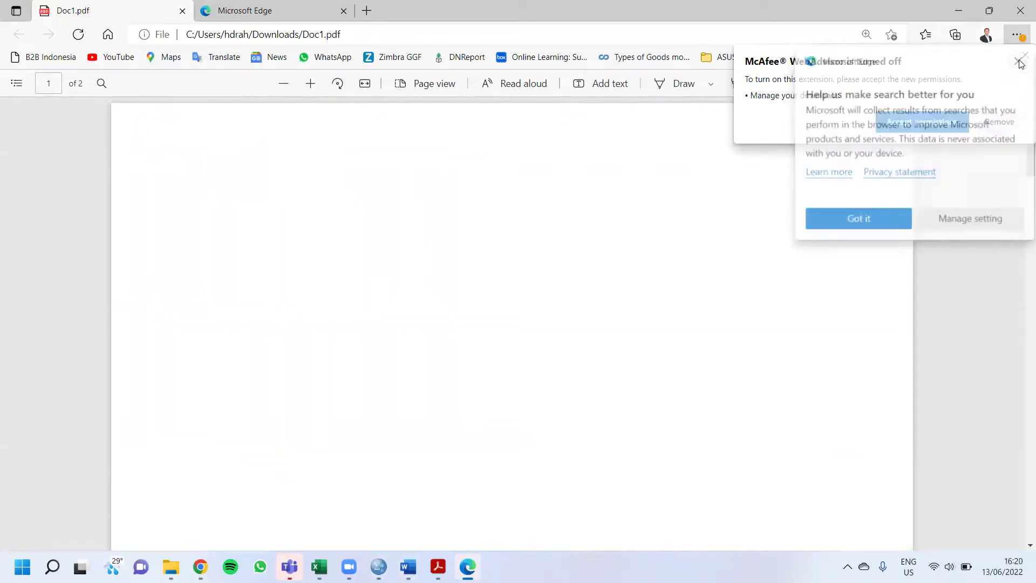
left_click(1019, 59)
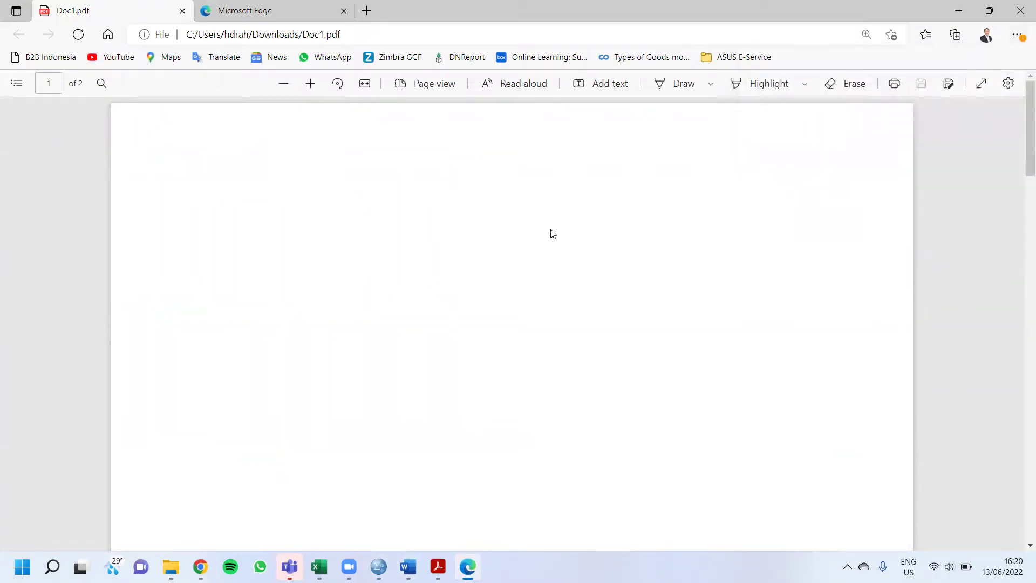
Handwrite the heading "Uji validitas" with a red Draw pen near the top of page 1 and underline it
left_click(673, 83)
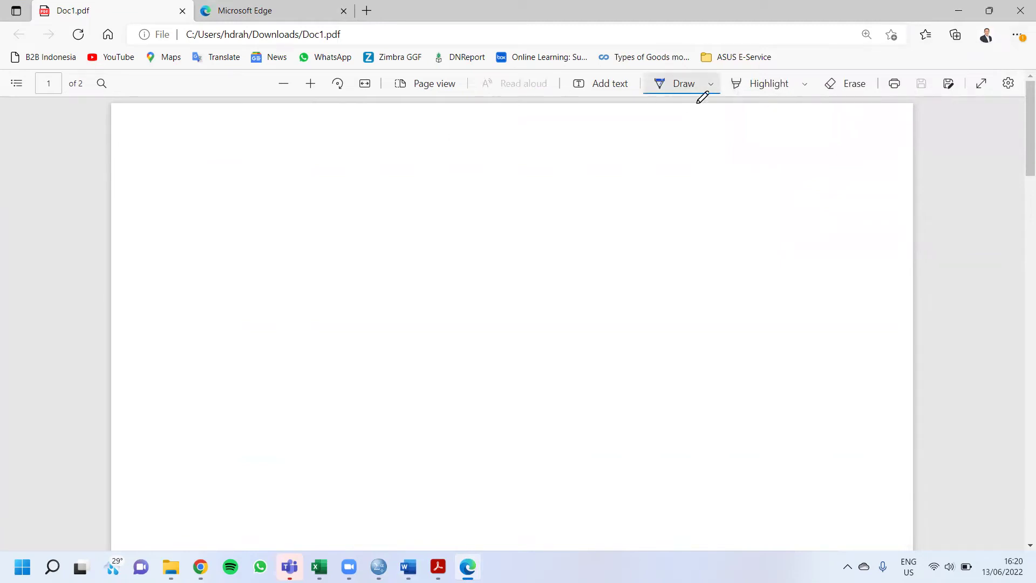
left_click(711, 82)
left_click(591, 162)
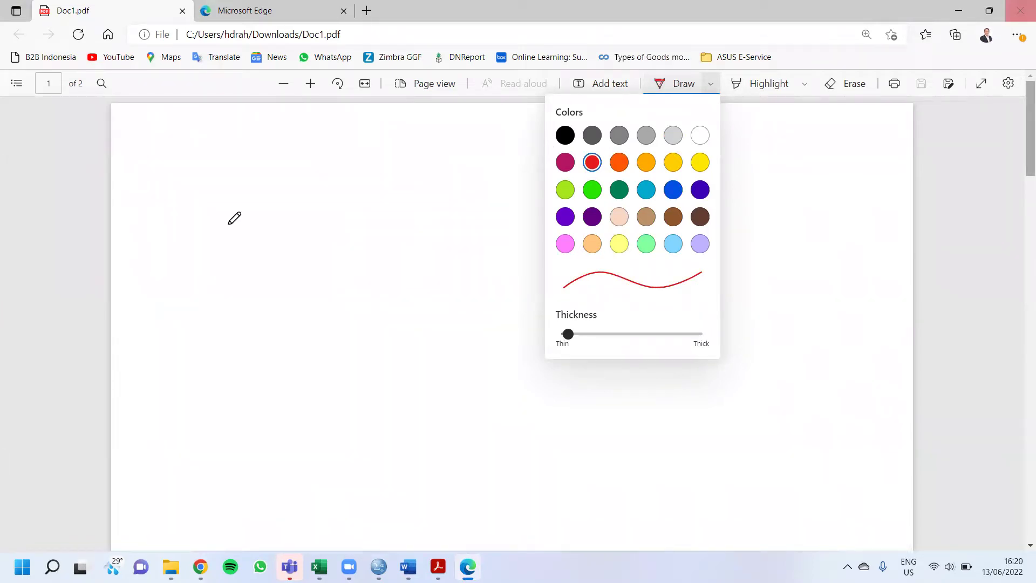
left_click(305, 230)
mouse_move(247, 179)
left_mouse_down()
mouse_move(244, 209)
mouse_move(257, 197)
left_mouse_up()
left_click(261, 181)
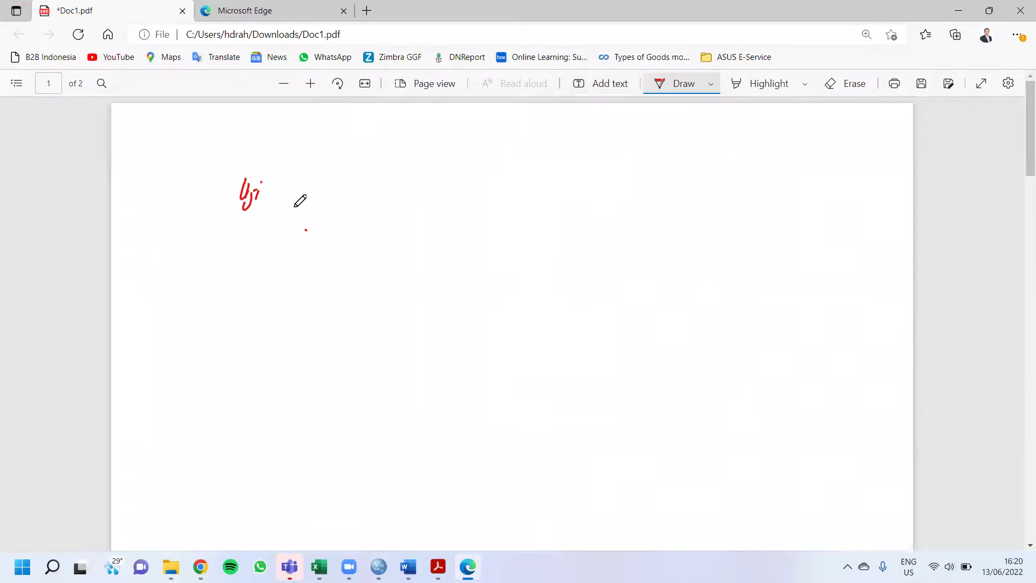
mouse_move(277, 186)
left_mouse_down()
mouse_move(298, 179)
mouse_move(306, 199)
mouse_move(337, 190)
left_mouse_up()
left_click(314, 182)
left_click(306, 177)
left_click_drag(227, 234, 386, 206)
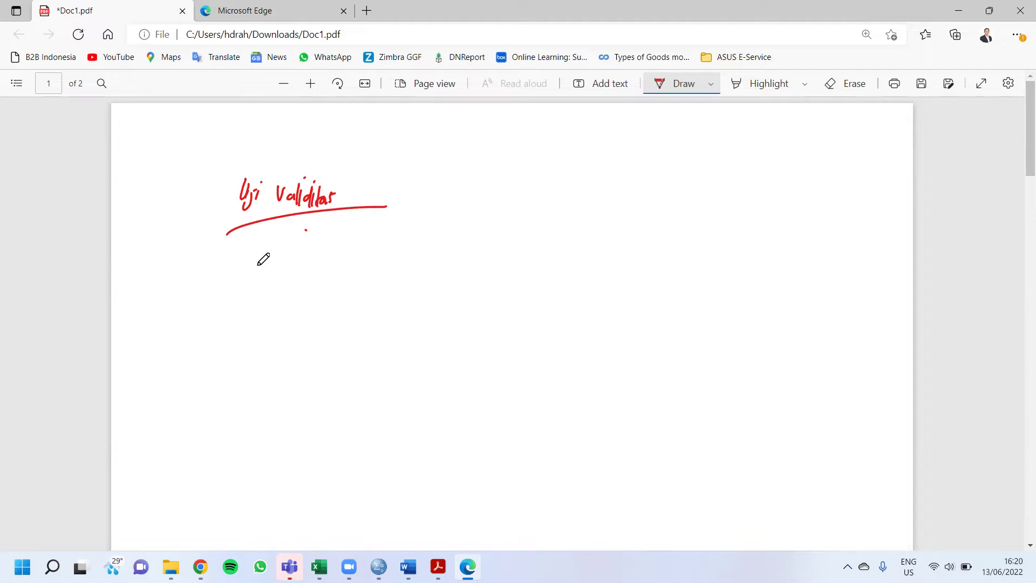
Handwrite "item total correlation. (R hitung)" in red below the heading, erasing the stray stroke after the R
left_click_drag(257, 261, 273, 269)
mouse_move(264, 263)
left_mouse_down()
mouse_move(295, 254)
mouse_move(348, 270)
mouse_move(398, 254)
mouse_move(442, 275)
mouse_move(458, 266)
mouse_move(494, 273)
left_mouse_up()
left_click(423, 267)
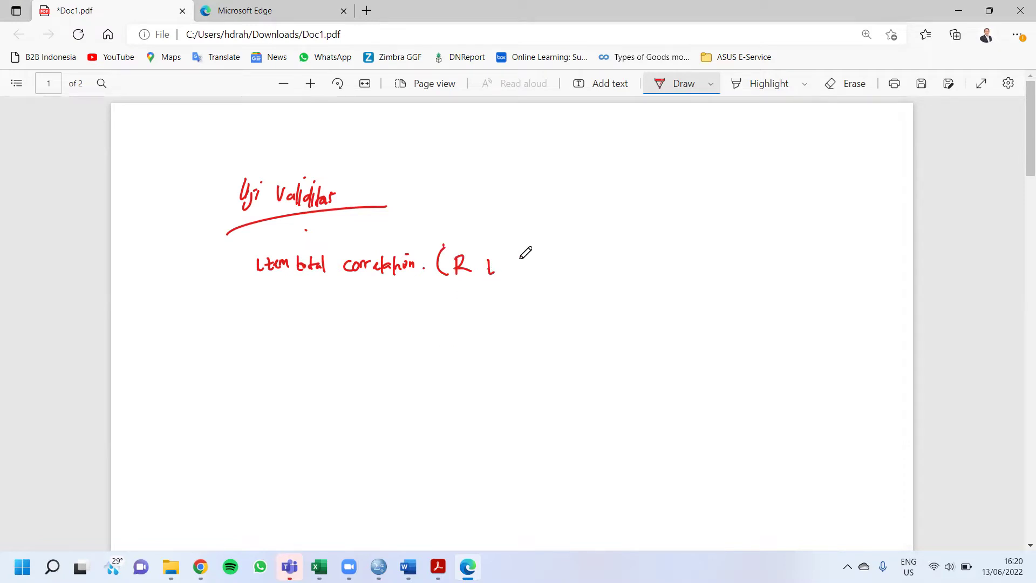
left_click(834, 84)
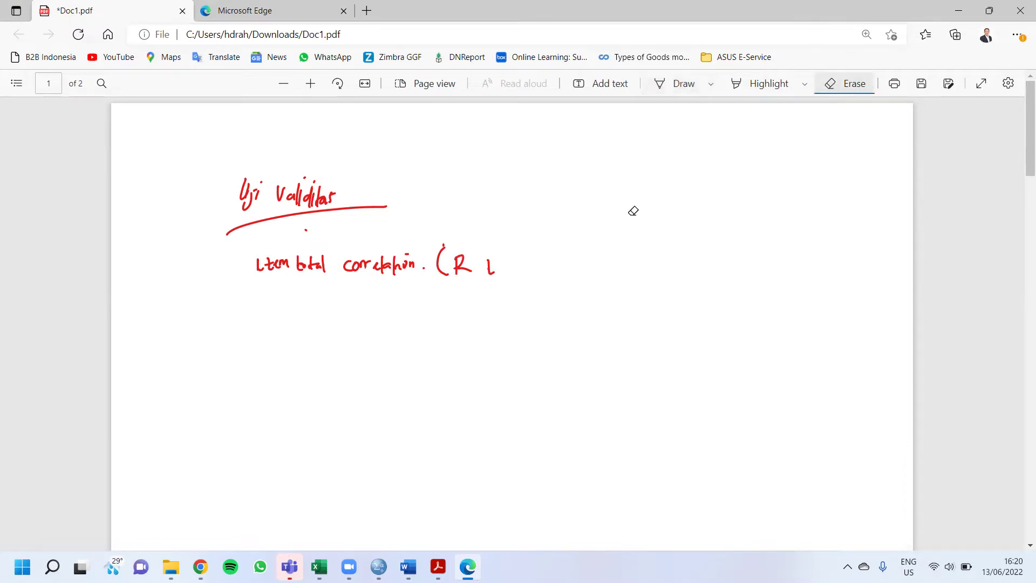
left_click(492, 260)
left_click(681, 91)
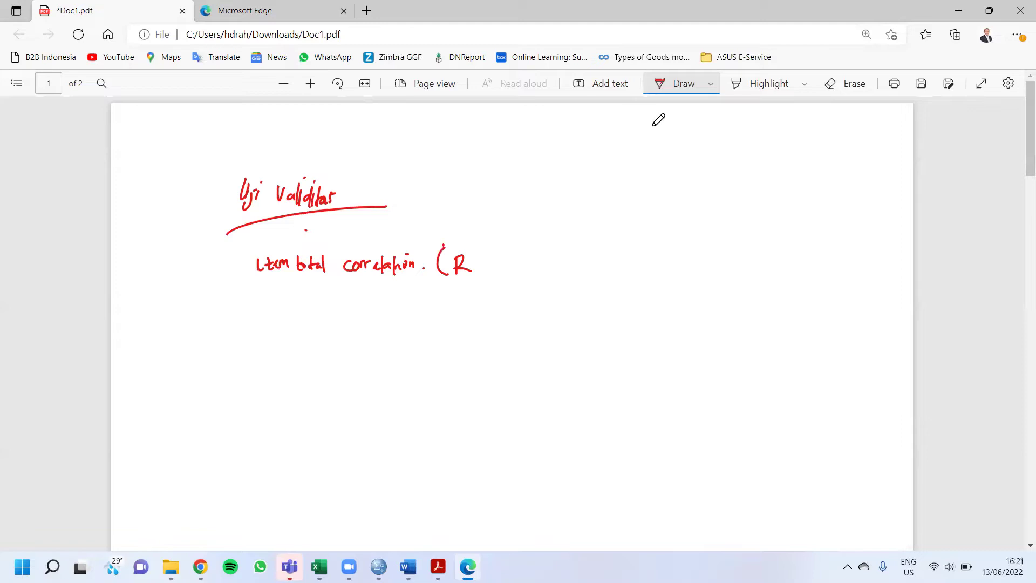
mouse_move(485, 255)
left_mouse_down()
mouse_move(486, 270)
mouse_move(497, 269)
left_mouse_up()
mouse_move(500, 256)
left_mouse_down()
mouse_move(501, 269)
mouse_move(536, 273)
left_mouse_up()
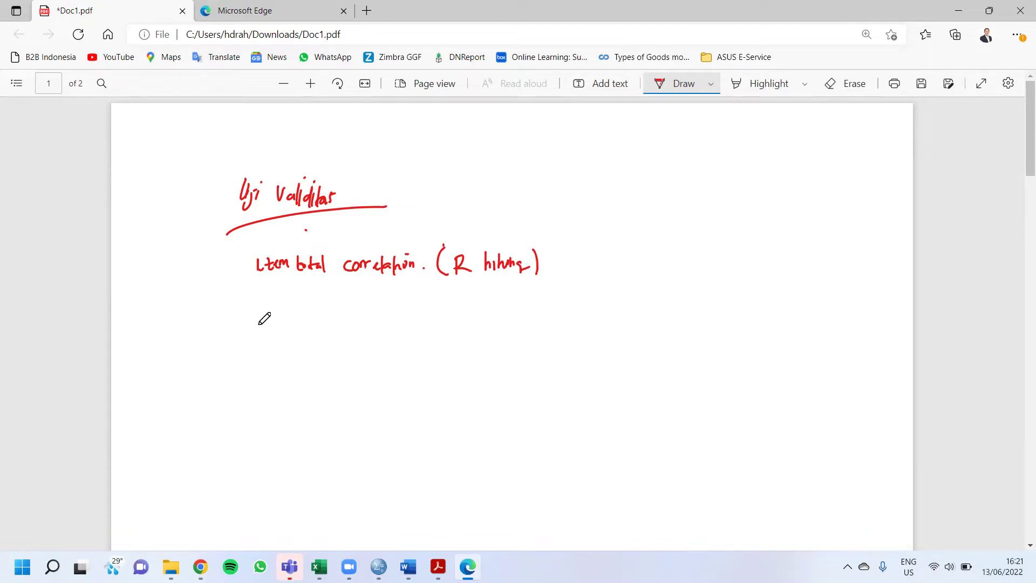
Handwrite "R hitung > R tabel" in red on the next line and frame "R tabel" with a blue pen box
mouse_move(248, 322)
left_mouse_down()
mouse_move(298, 356)
mouse_move(358, 340)
left_mouse_up()
mouse_move(358, 326)
left_mouse_down()
mouse_move(368, 340)
mouse_move(420, 324)
left_mouse_up()
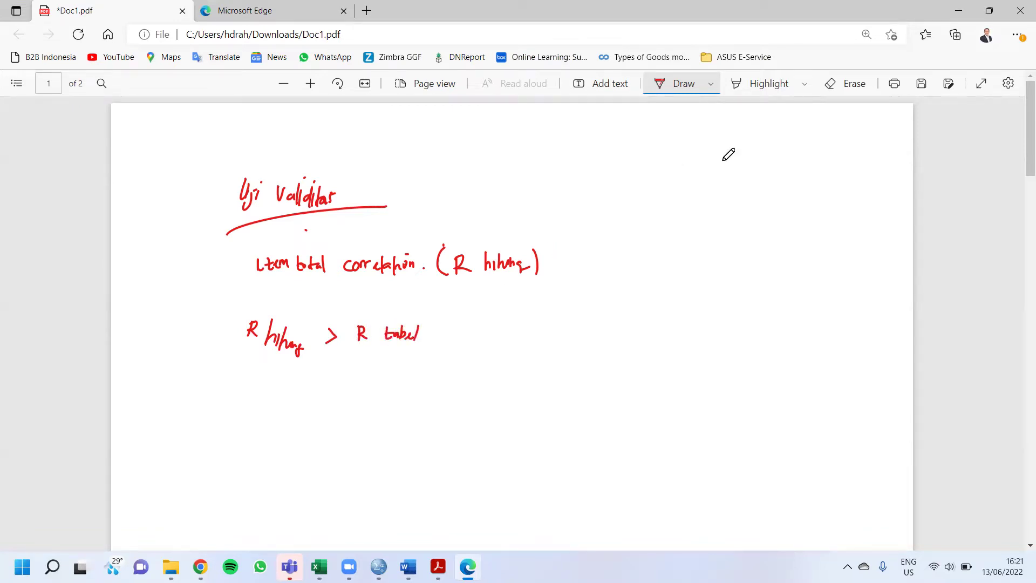
left_click(710, 84)
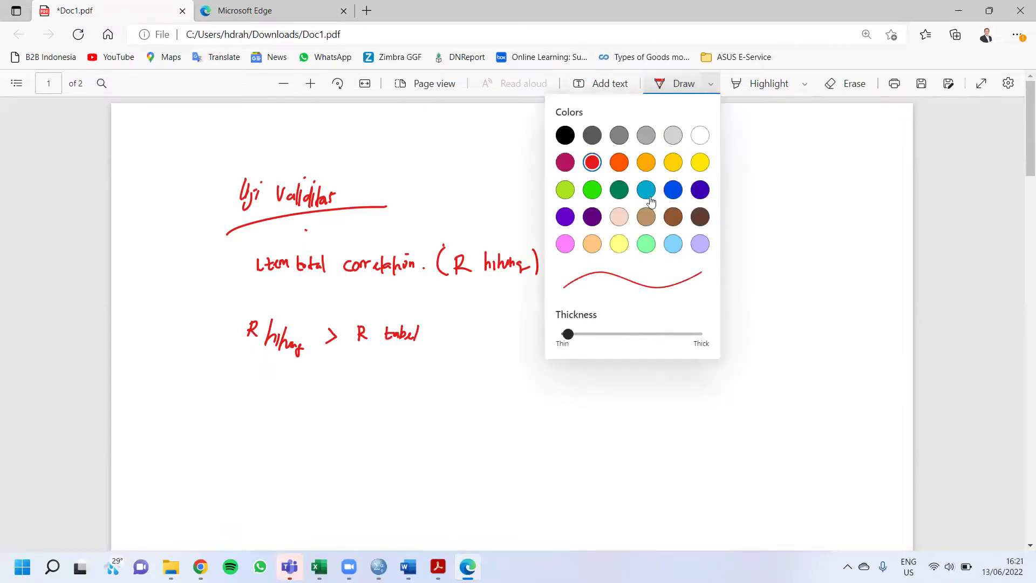
left_click(672, 189)
left_click(352, 318)
mouse_move(350, 320)
left_mouse_down()
mouse_move(349, 330)
mouse_move(351, 317)
mouse_move(412, 318)
mouse_move(432, 330)
left_mouse_up()
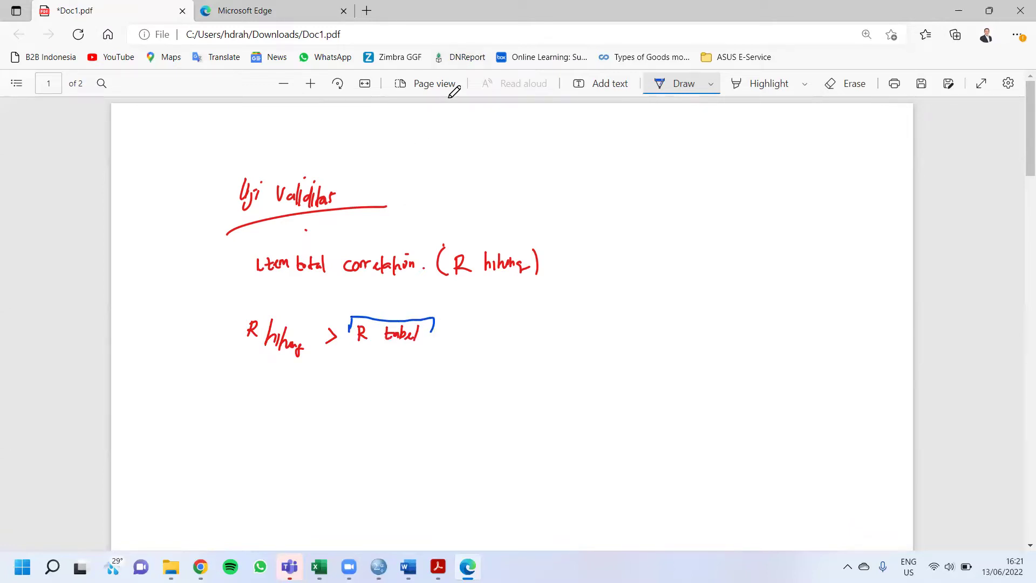
left_click(356, 362)
left_click_drag(348, 349, 427, 353)
left_click_drag(350, 320, 347, 352)
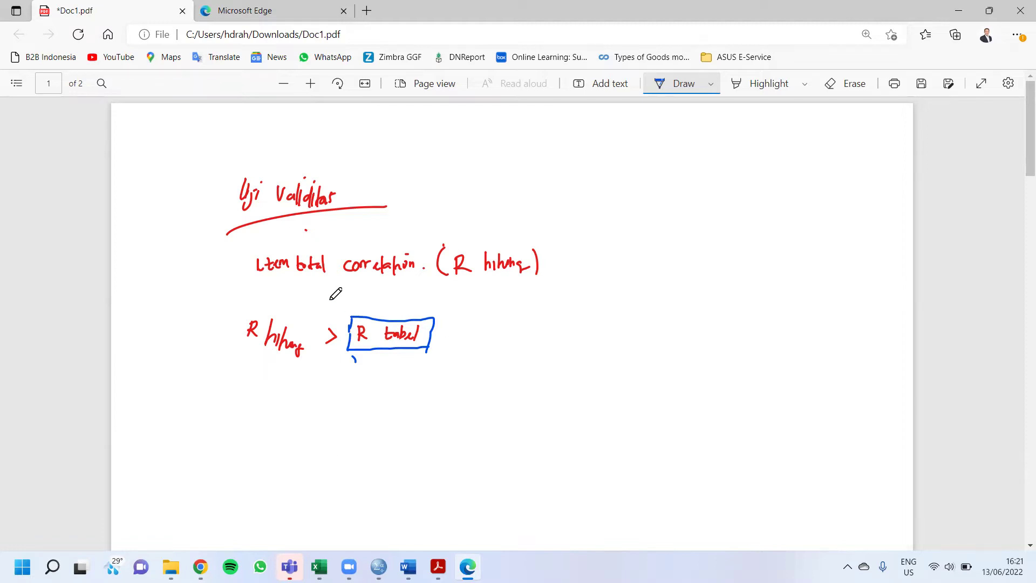
Dot the first letter of "item" in blue and handwrite "= valid" after the boxed "R tabel"
left_click_drag(258, 250, 259, 253)
left_click(468, 333)
mouse_move(467, 333)
left_mouse_down()
mouse_move(515, 339)
mouse_move(527, 328)
mouse_move(534, 338)
left_mouse_up()
mouse_move(539, 329)
left_mouse_down()
mouse_move(540, 338)
mouse_move(551, 317)
left_mouse_up()
left_click(540, 322)
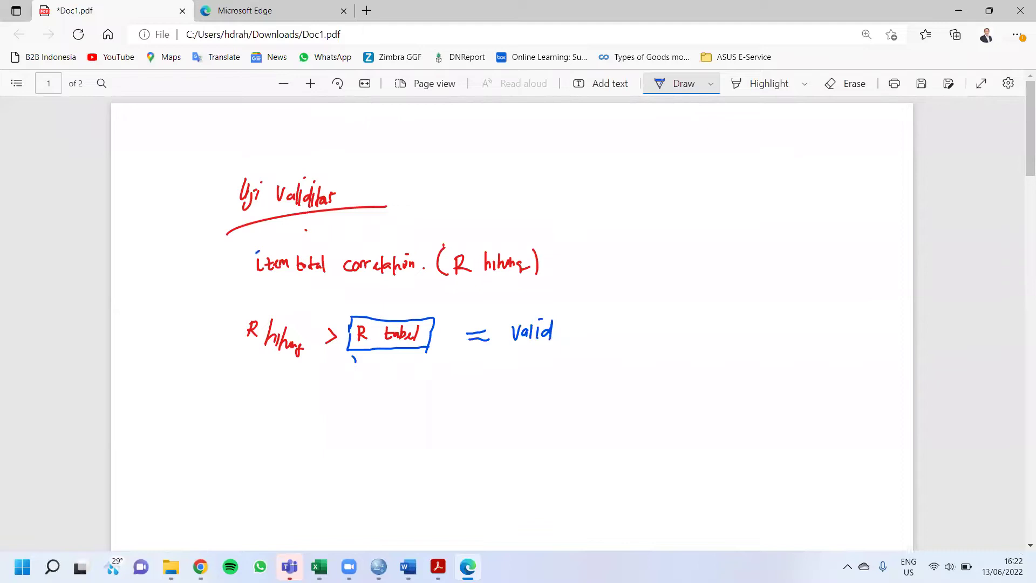
Switch to the SPSS output to review the Item-Total Statistics correlations, and bring up the Data Editor
mouse_move(379, 566)
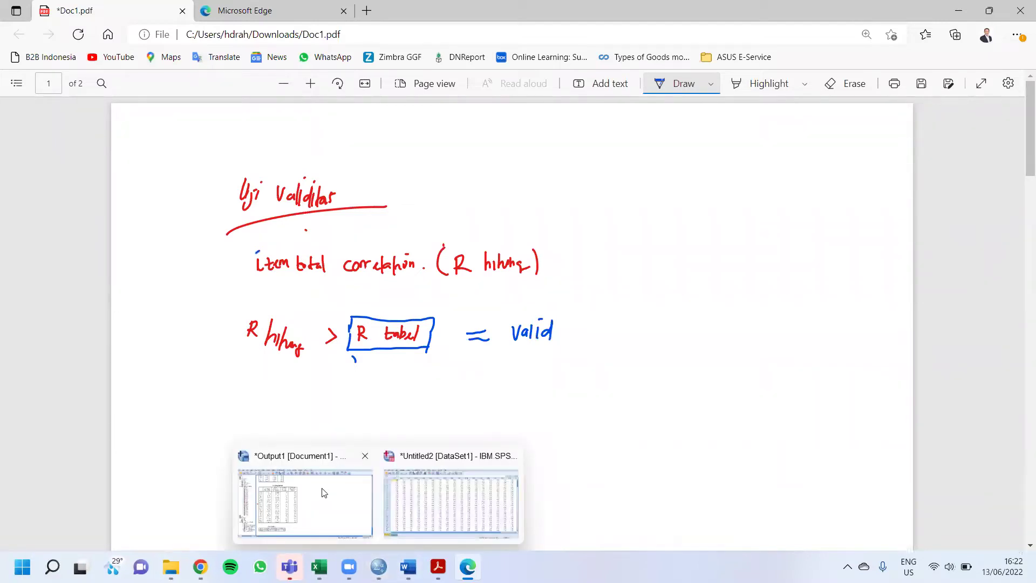
left_click(323, 493)
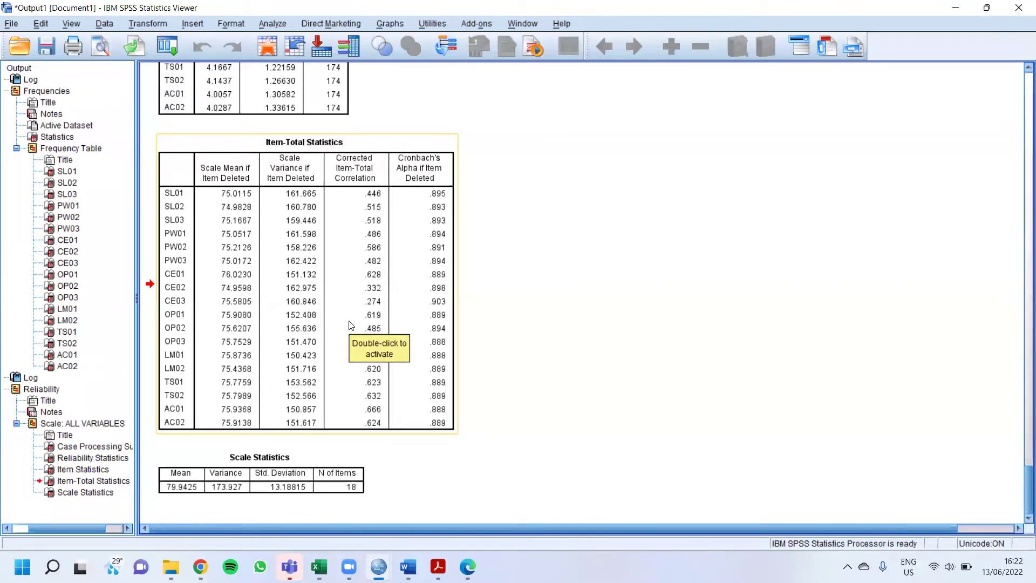
left_click(514, 347)
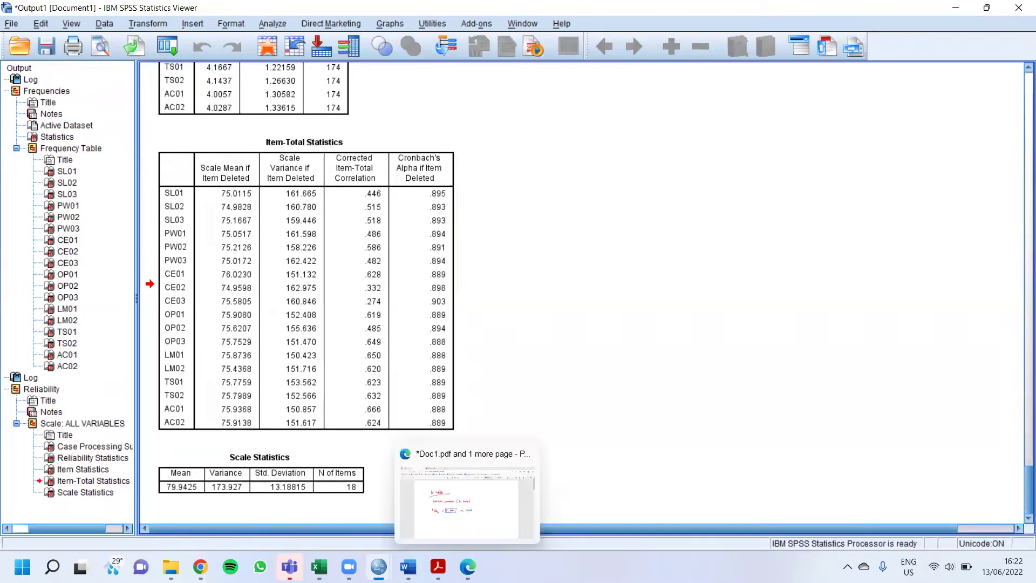
mouse_move(379, 566)
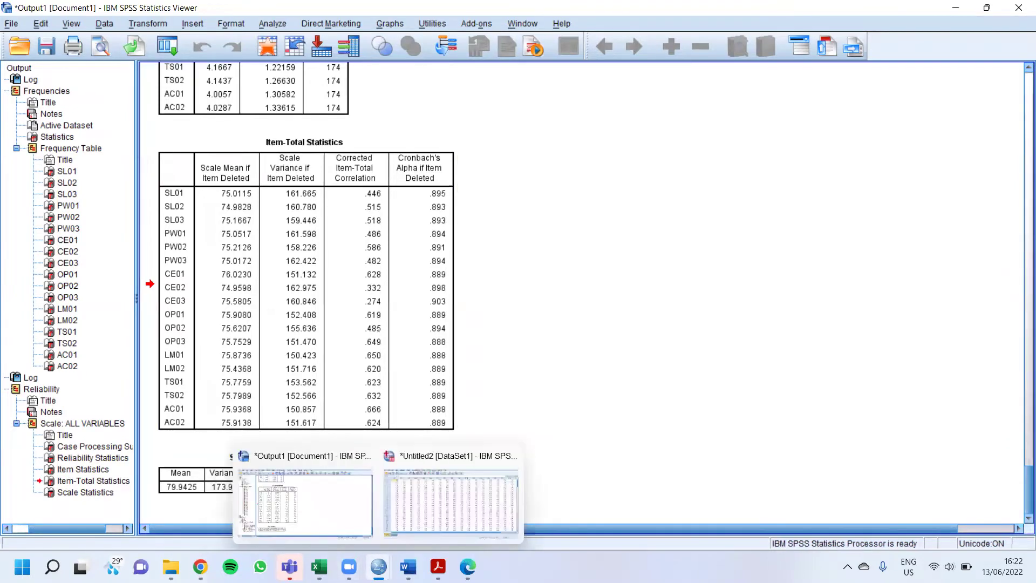
left_click(435, 495)
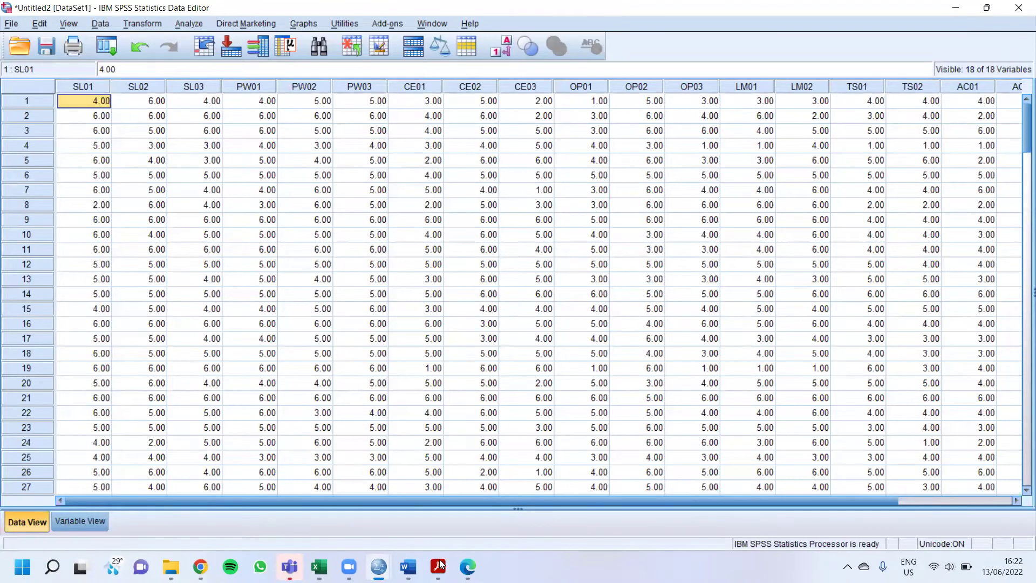
Switch to the Business Statistics II module in Acrobat Reader and find the R tabel formula in the validity chapter
mouse_move(437, 566)
left_click(442, 511)
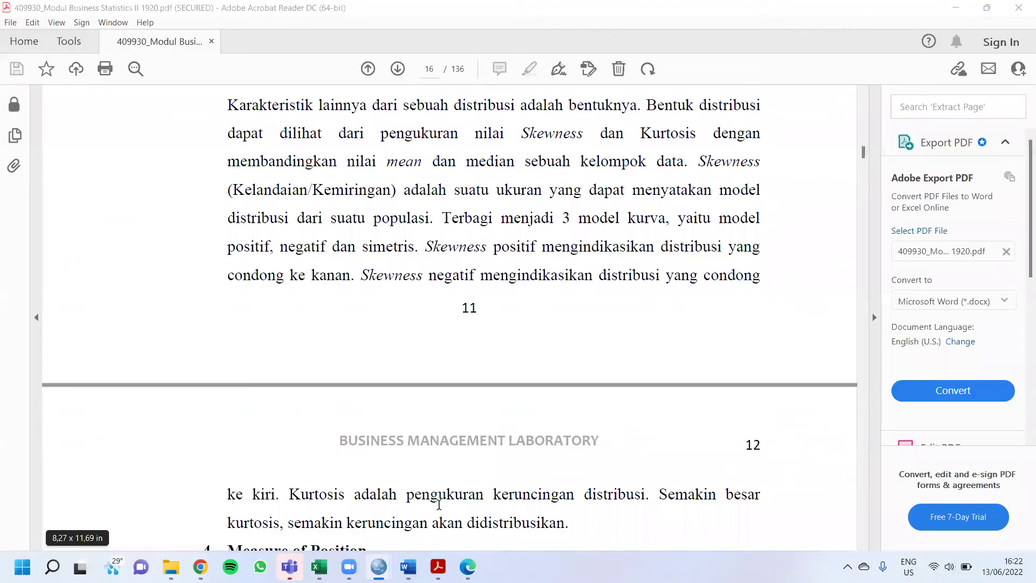
scroll(470, 322, "down", 3)
scroll(470, 323, "down", 15)
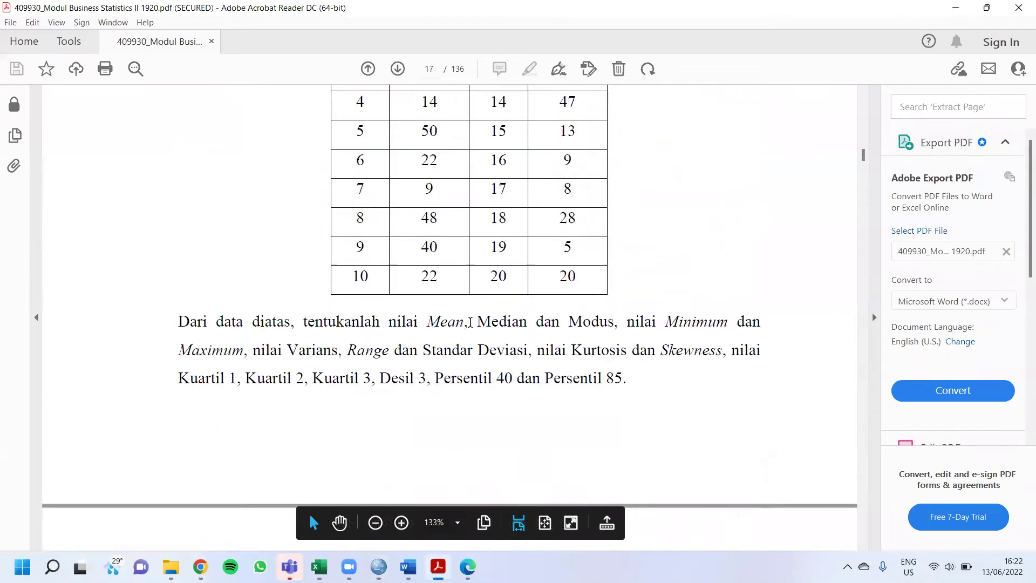
scroll(469, 322, "down", 20)
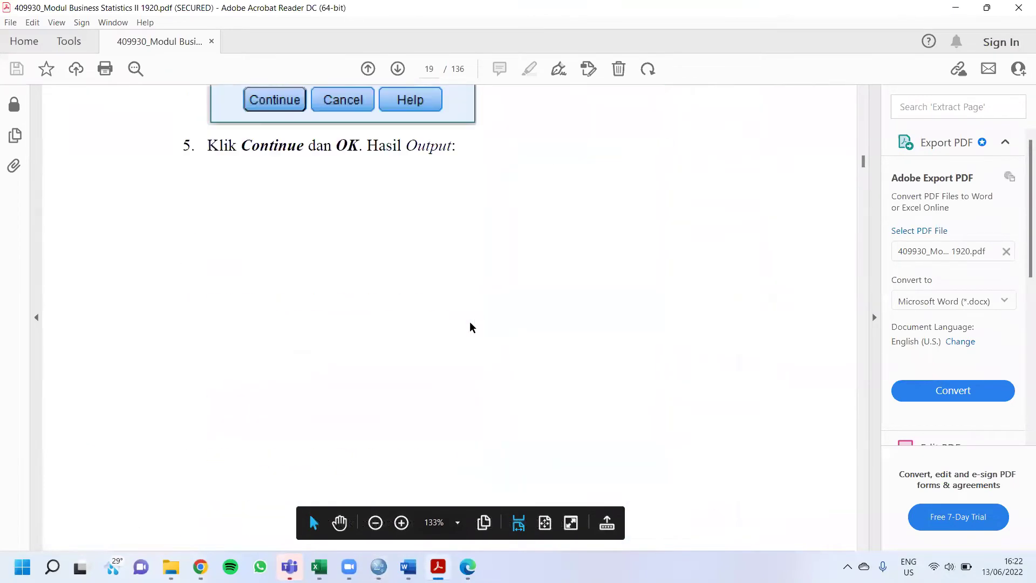
scroll(468, 322, "down", 20)
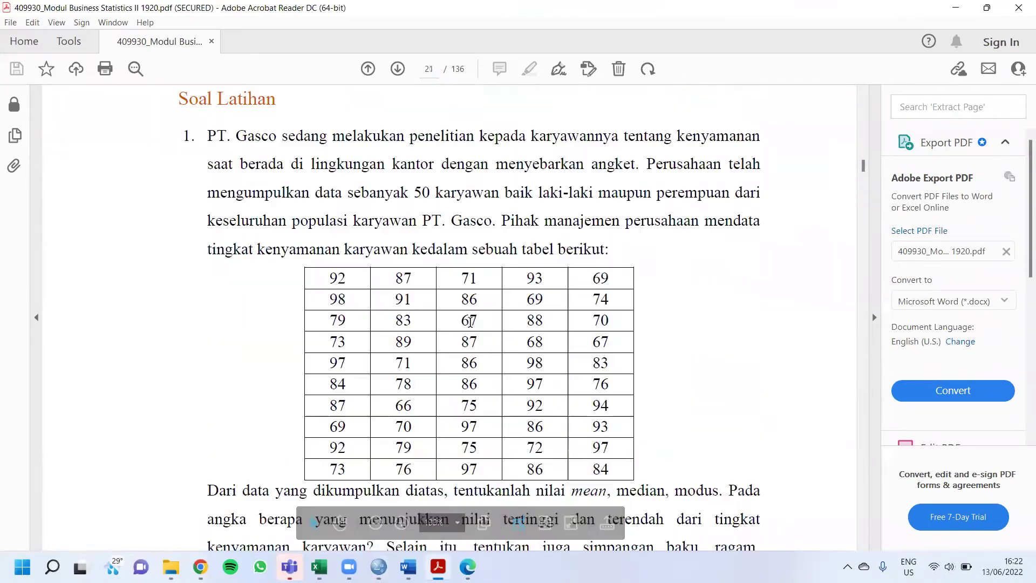
scroll(470, 322, "down", 20)
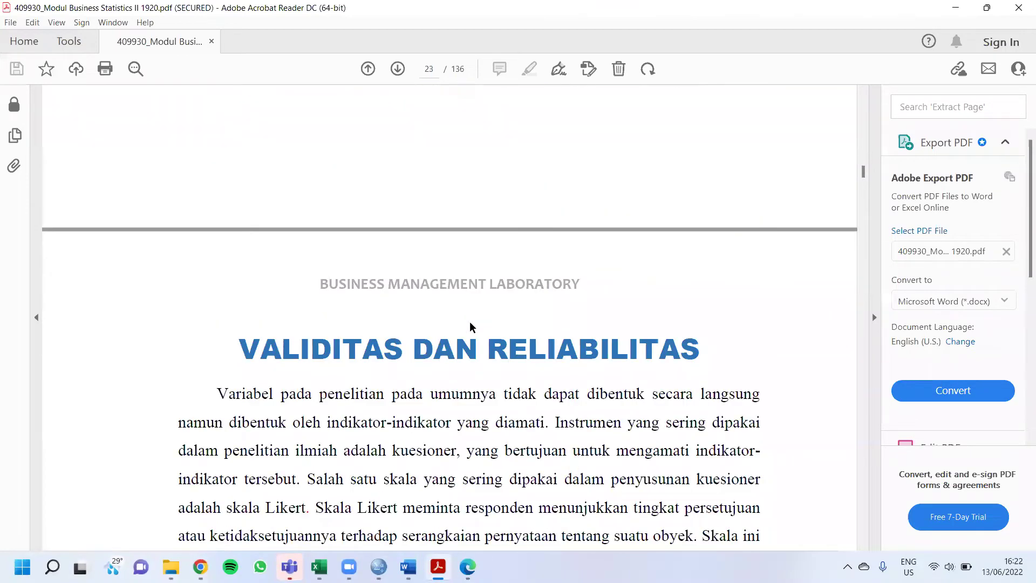
scroll(470, 327, "up", 10)
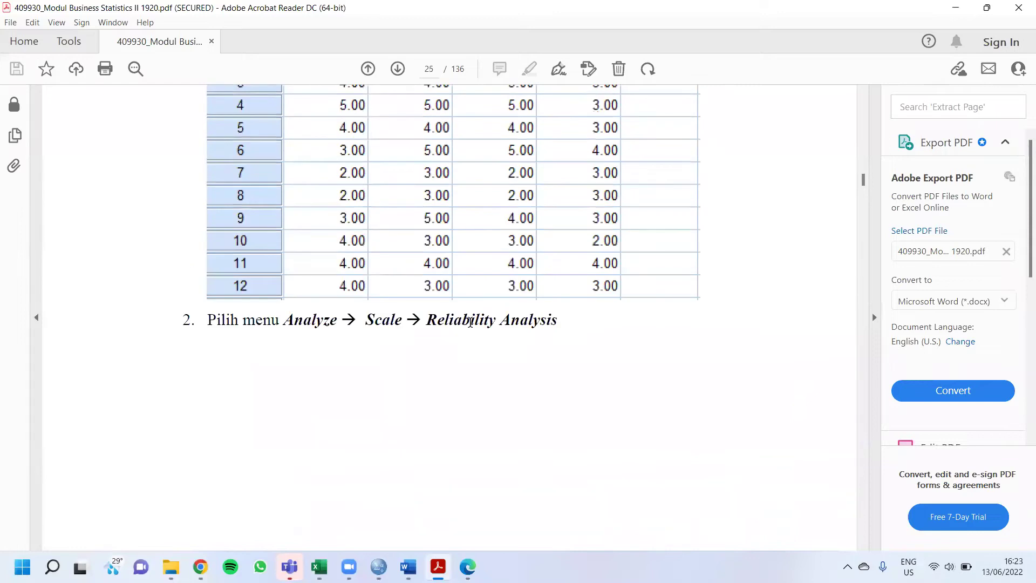
scroll(470, 322, "down", 15)
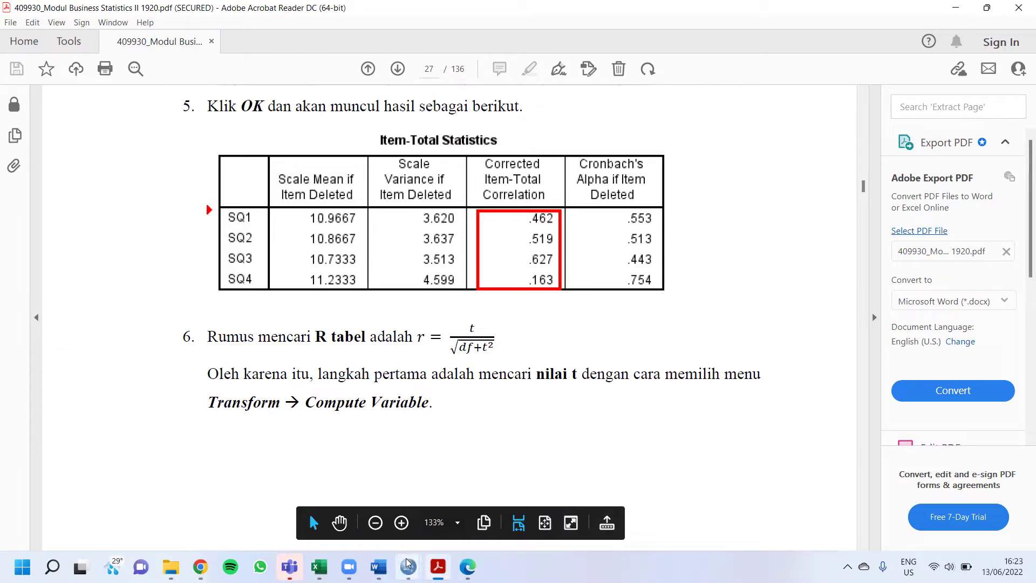
Switch to the SPSS Data Editor and start a Compute Variable calculation with t as the target variable
mouse_move(408, 564)
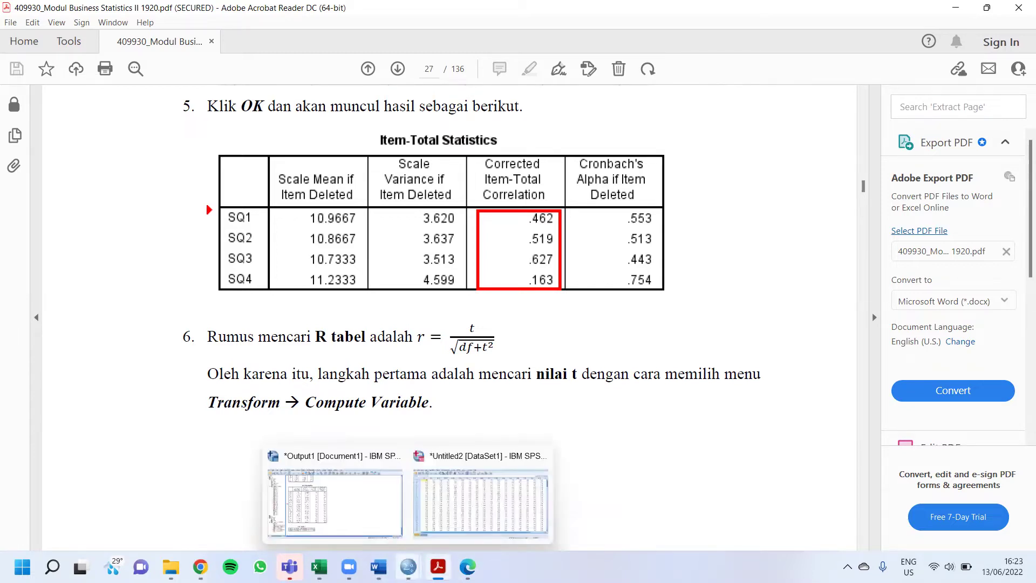
left_click(458, 489)
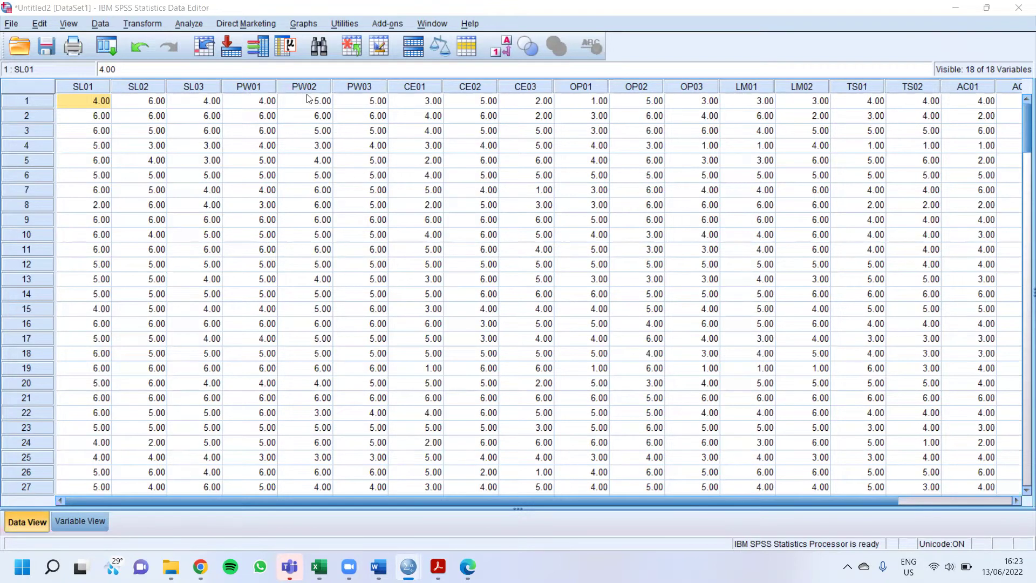
left_click(145, 23)
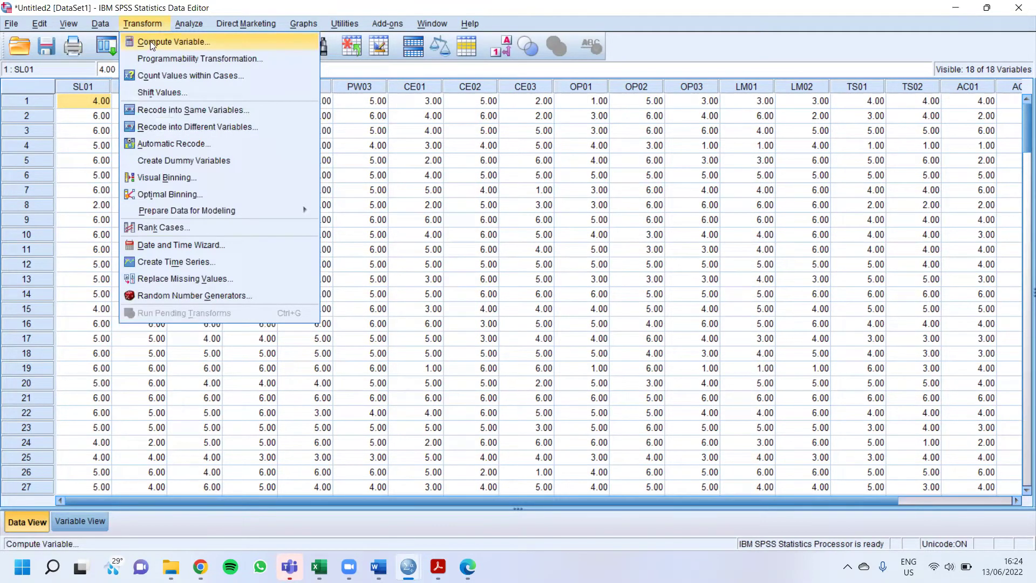
left_click(150, 41)
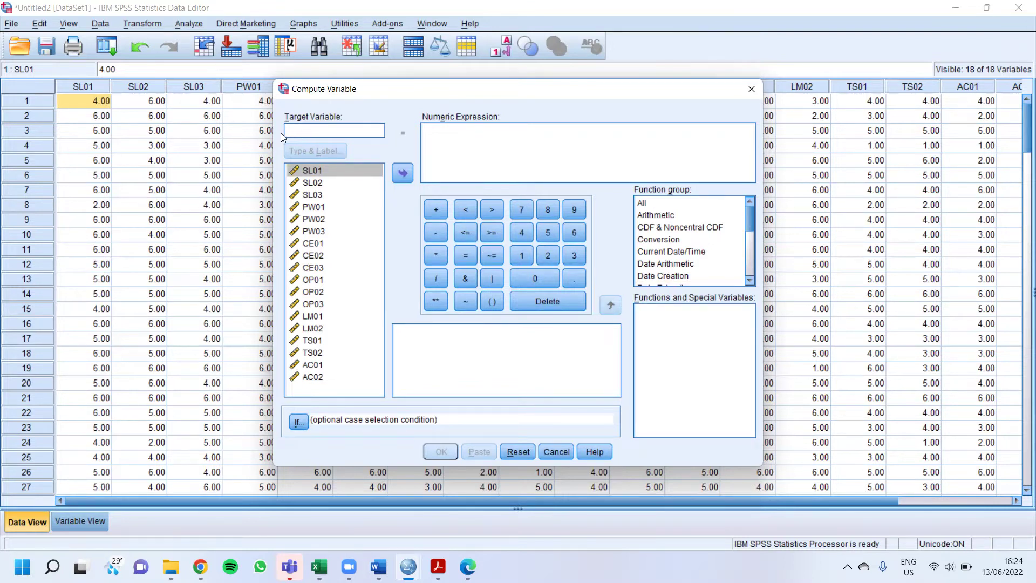
type("t")
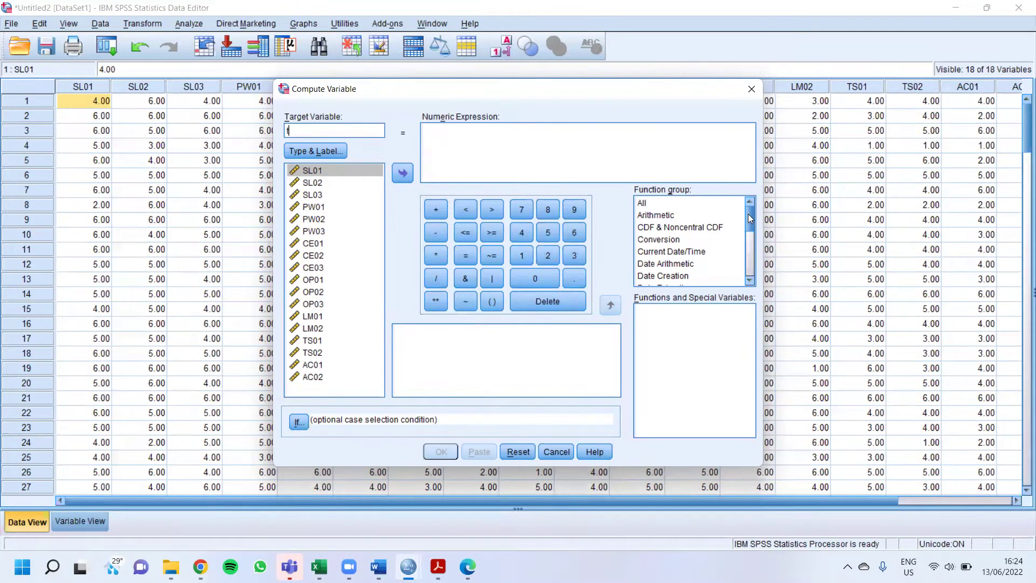
Insert the Idf.T function from the Inverse DF group into the numeric expression
left_click_drag(748, 216, 748, 224)
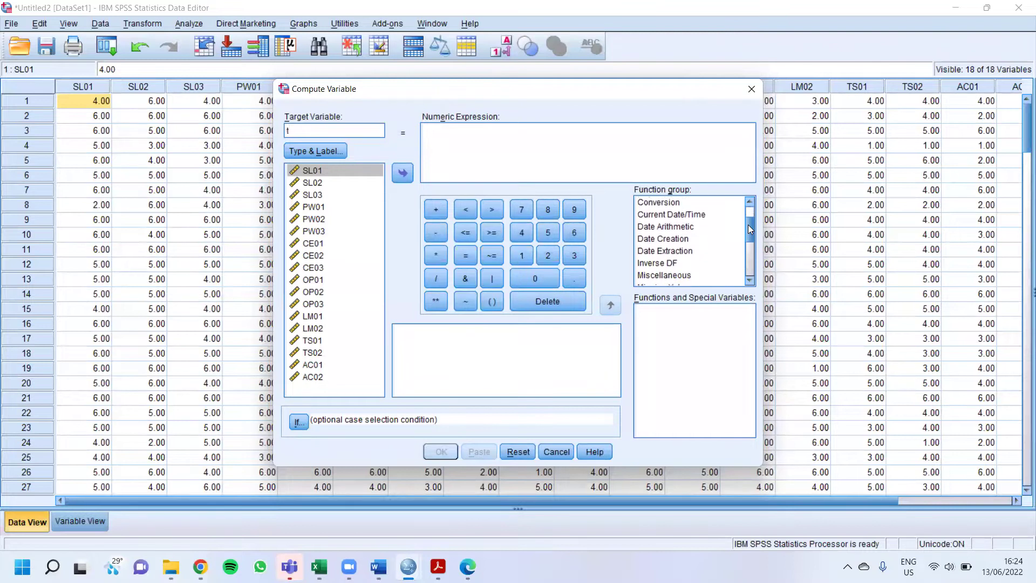
left_click(658, 266)
left_click(659, 265)
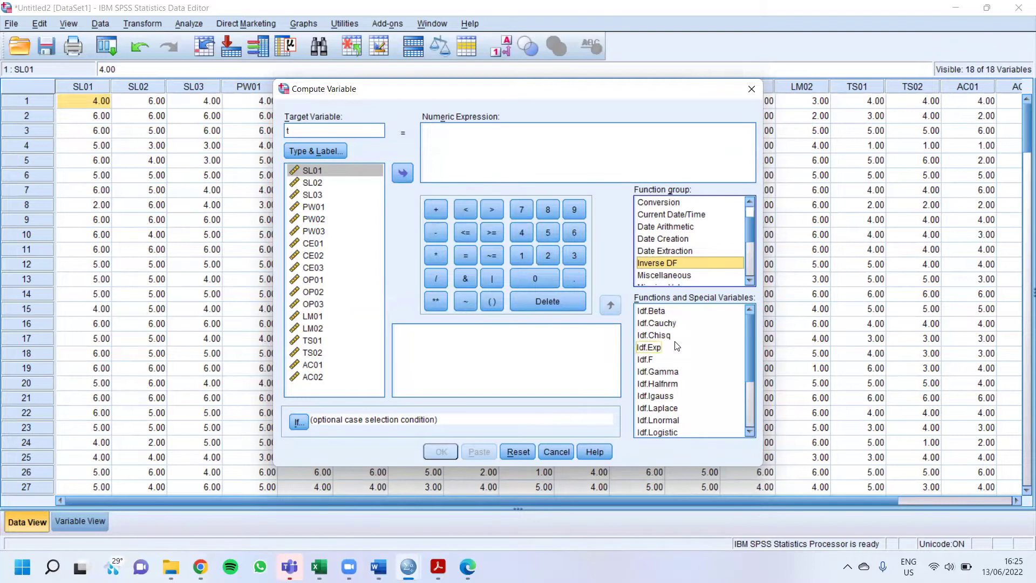
left_click_drag(749, 345, 749, 413)
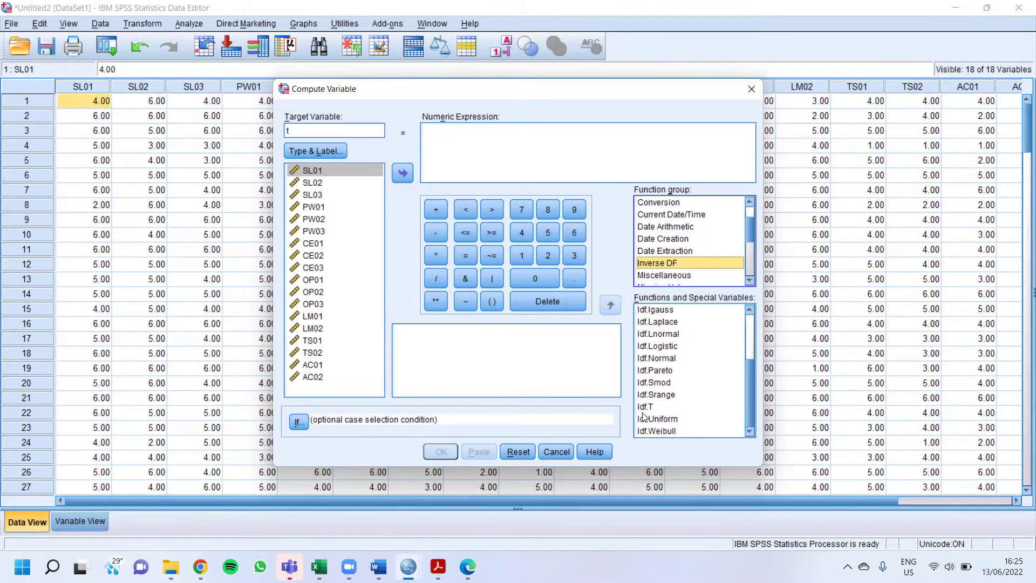
left_click(640, 411)
double_click(644, 407)
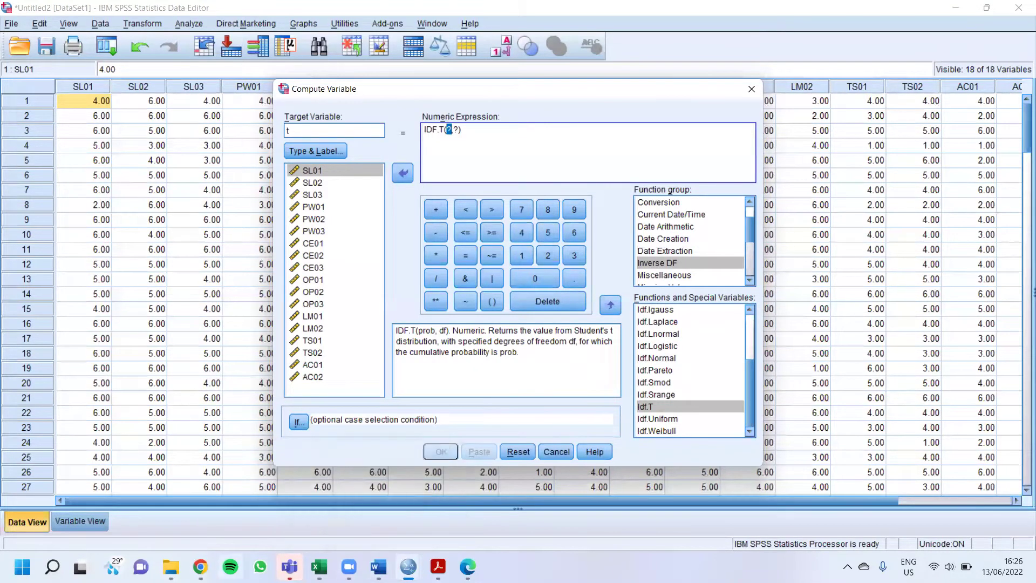
Switch to Doc1.pdf in Edge, handwrite "Probability 0,05" and "1-α = 1 - 0.05 = 0.95" in blue, and double-underline 0.95
key("alt+Tab")
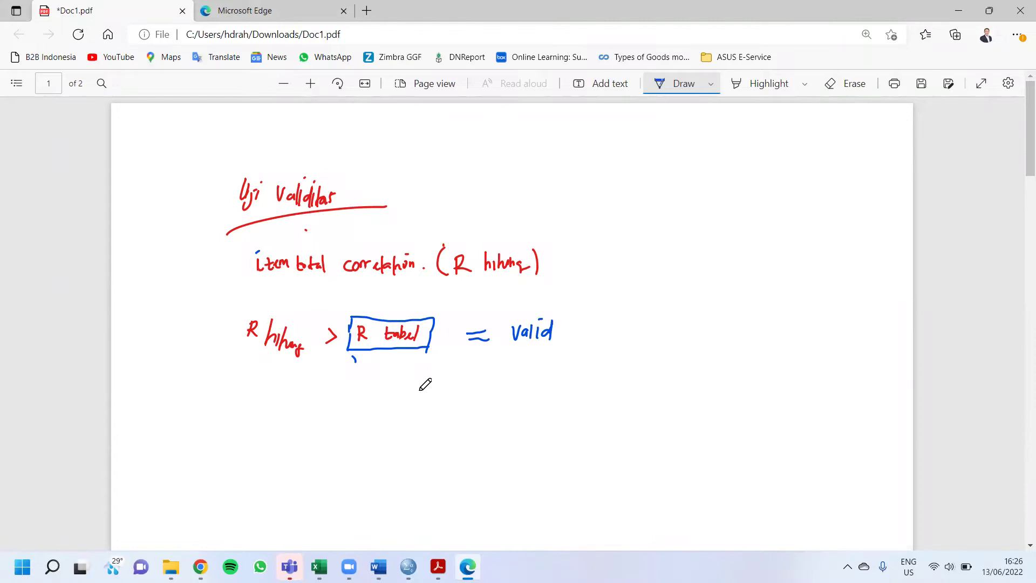
mouse_move(243, 400)
left_mouse_down()
mouse_move(308, 414)
mouse_move(305, 426)
mouse_move(354, 412)
left_mouse_up()
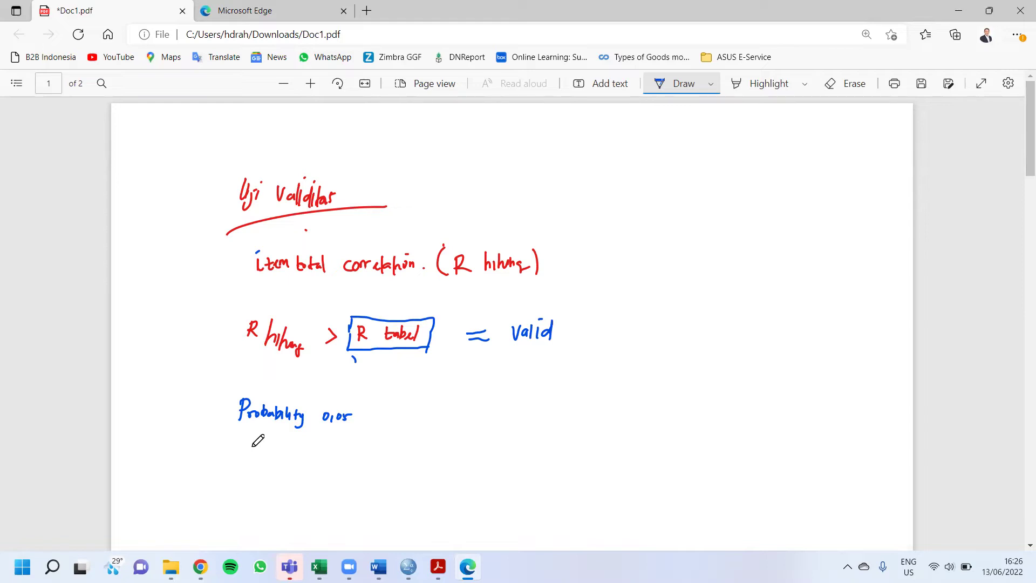
mouse_move(256, 445)
left_mouse_down()
mouse_move(256, 456)
mouse_move(313, 454)
left_mouse_up()
left_click_drag(308, 457, 351, 455)
left_click_drag(359, 458, 399, 456)
mouse_move(393, 460)
left_mouse_down()
mouse_move(414, 454)
mouse_move(432, 467)
mouse_move(449, 453)
left_mouse_up()
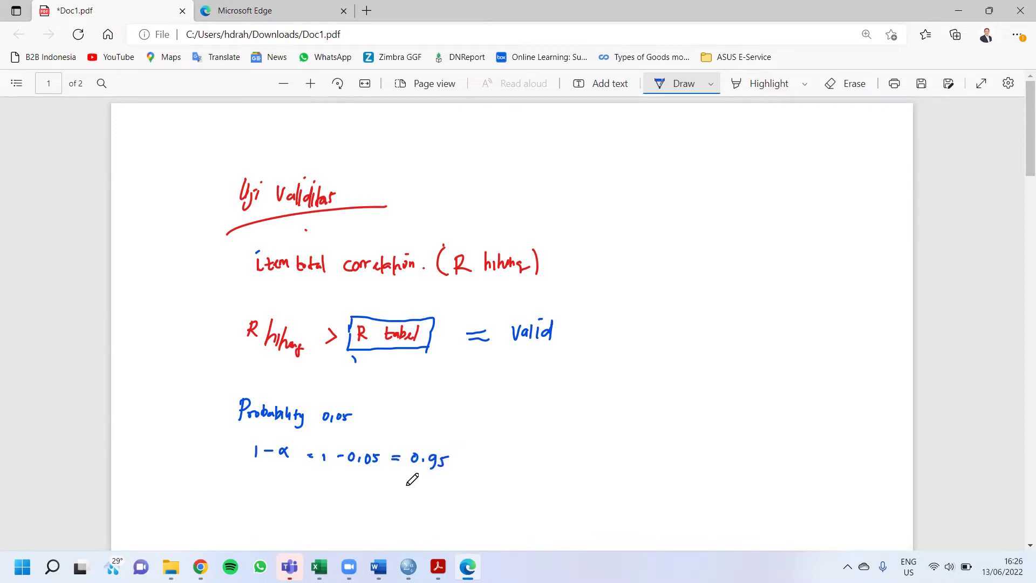
left_click_drag(417, 479, 443, 479)
left_click_drag(425, 485, 441, 485)
Switch to the SPSS Data Editor and set the probability argument of the IDF.T function to 0.95
mouse_move(408, 566)
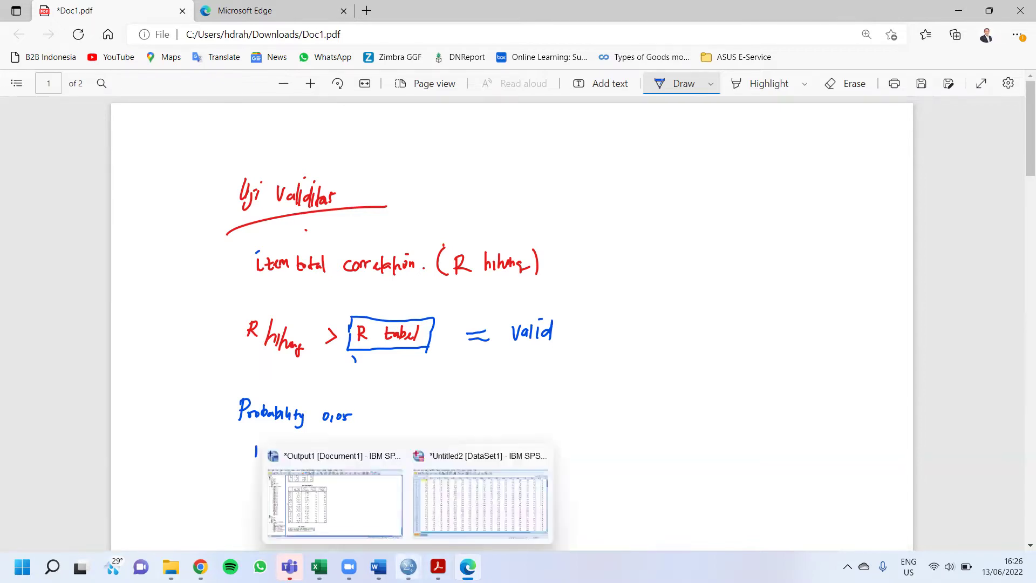
left_click(456, 484)
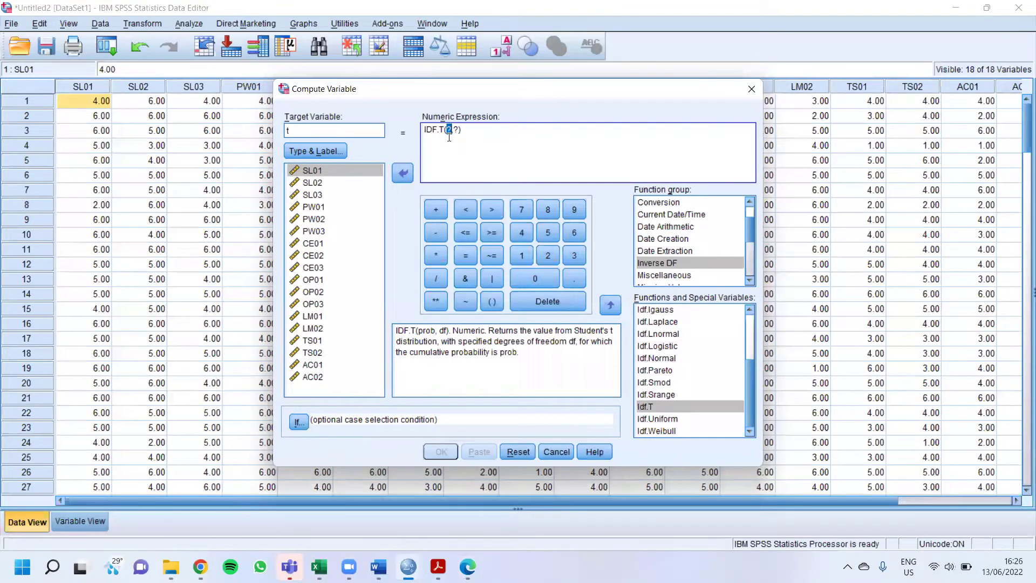
type("0.95")
left_click_drag(452, 130, 457, 129)
key("BackSpace")
type("9")
Switch to Doc1.pdf in Edge, handwrite "diisi df" and "n-2 = 174-2 = 172" below the probability note, and double-underline 172
mouse_move(378, 565)
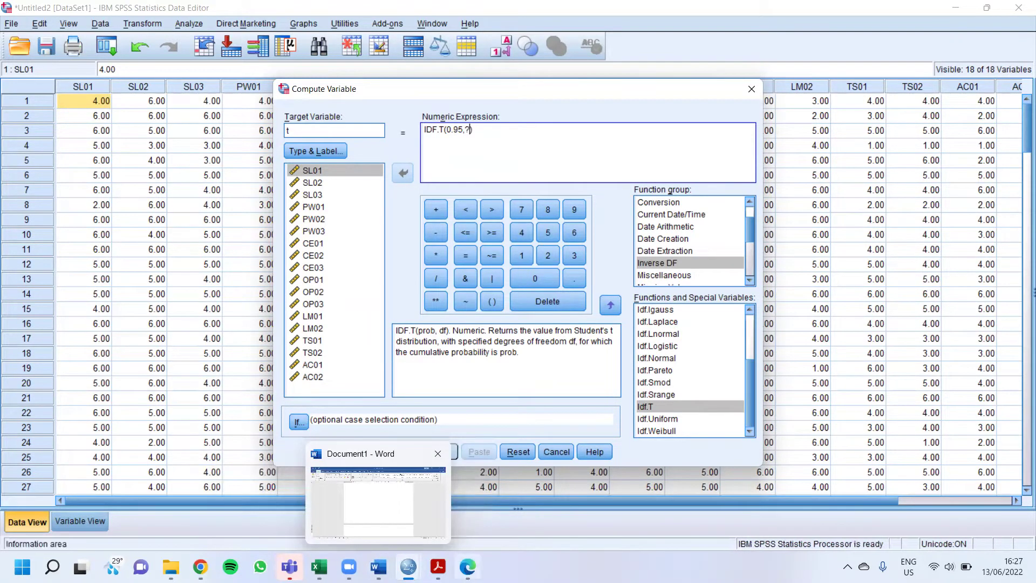
mouse_move(467, 566)
left_click(482, 509)
scroll(495, 386, "down", 4)
scroll(495, 386, "up", 2)
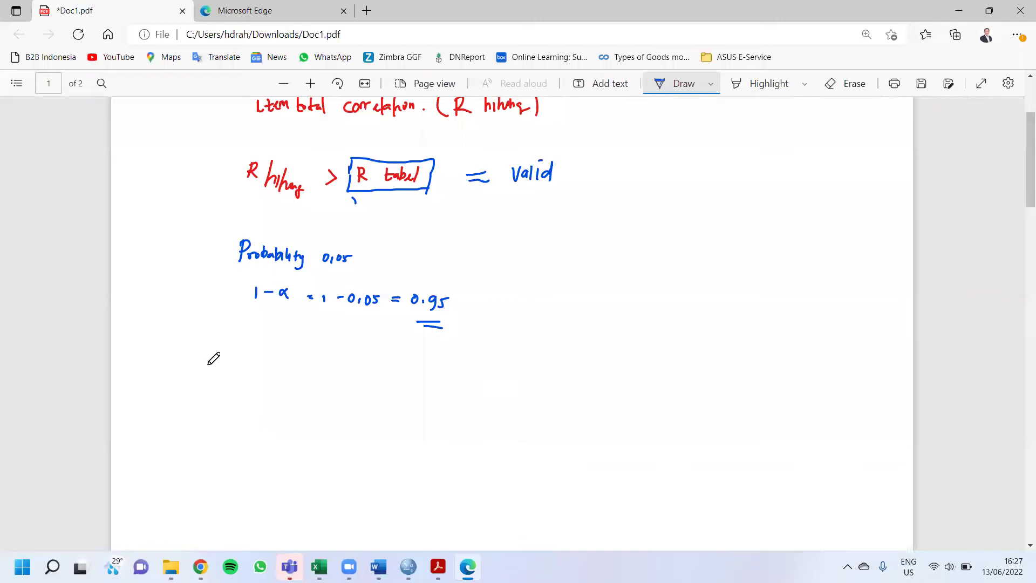
mouse_move(247, 346)
left_mouse_down()
mouse_move(244, 354)
mouse_move(296, 363)
left_mouse_up()
left_click(267, 345)
mouse_move(292, 350)
left_mouse_down()
mouse_move(301, 350)
mouse_move(266, 384)
mouse_move(316, 379)
left_mouse_up()
left_click_drag(309, 383, 317, 384)
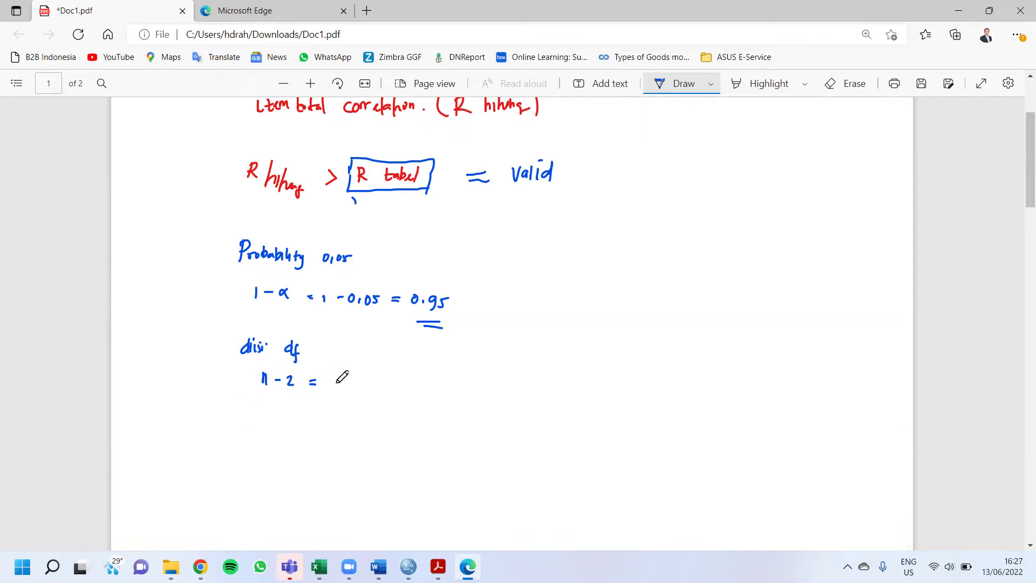
mouse_move(330, 374)
left_mouse_down()
mouse_move(330, 386)
mouse_move(346, 390)
left_mouse_up()
left_click_drag(360, 385, 376, 388)
left_click_drag(313, 408, 320, 414)
mouse_move(327, 407)
left_mouse_down()
mouse_move(327, 416)
mouse_move(344, 408)
mouse_move(339, 418)
mouse_move(357, 408)
mouse_move(332, 429)
mouse_move(349, 427)
left_mouse_up()
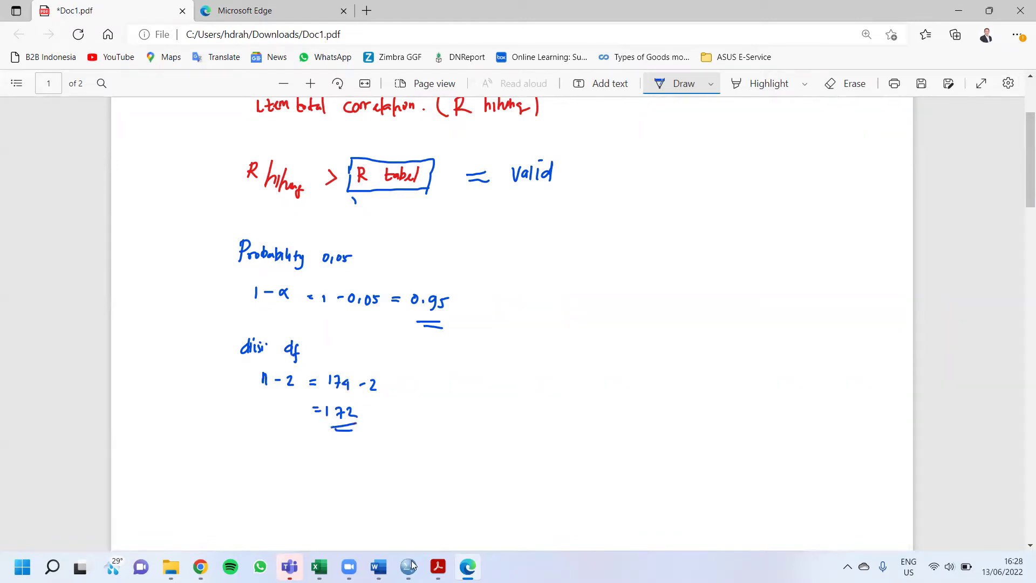
Switch to the SPSS Data Editor, set the degrees of freedom in IDF.T to 172, and run the computation of t
mouse_move(408, 566)
left_click(438, 505)
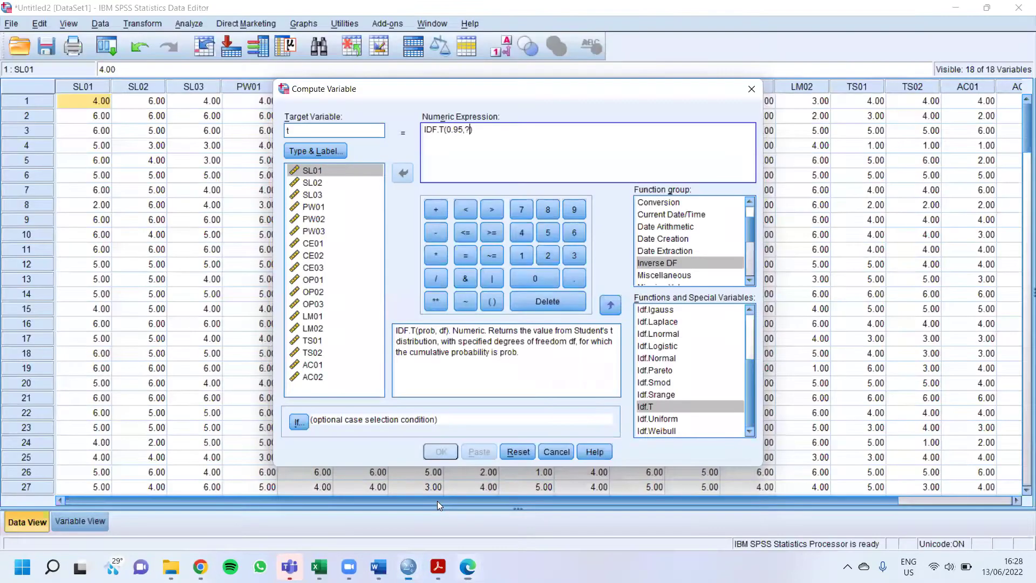
key("BackSpace")
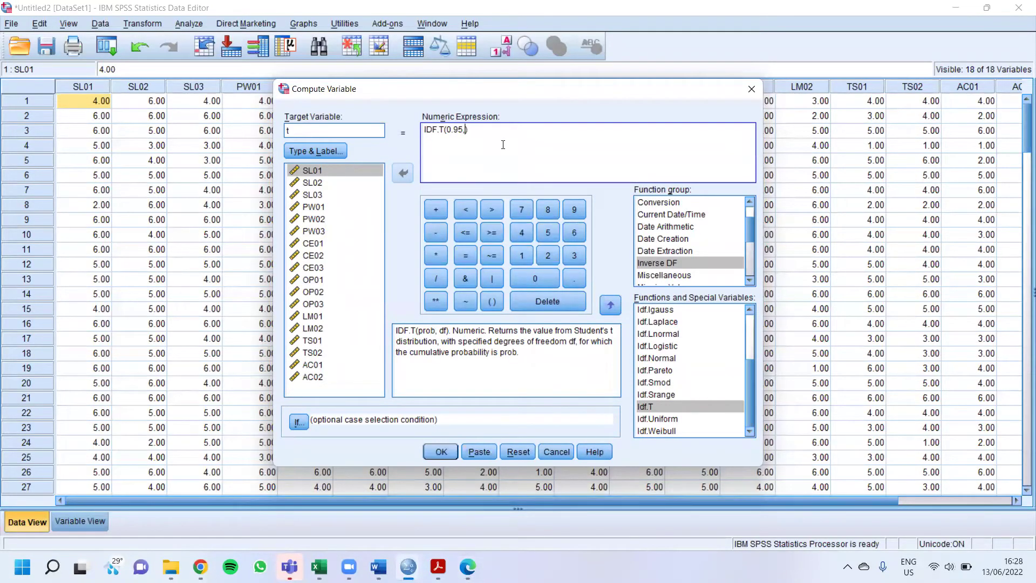
type("172")
left_click(441, 452)
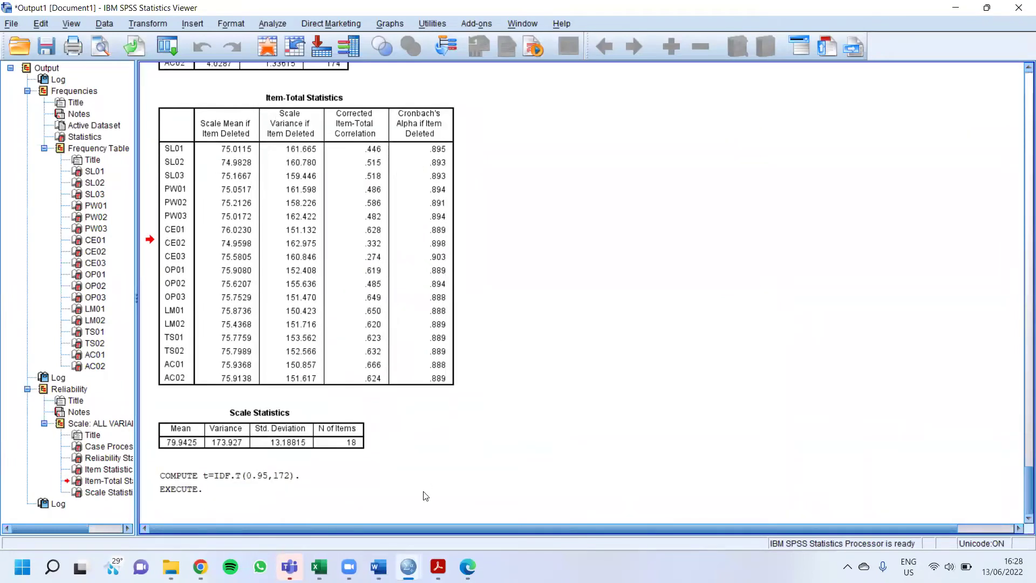
Switch from the output to the Data Editor and examine the computed t column after AC02
mouse_move(405, 566)
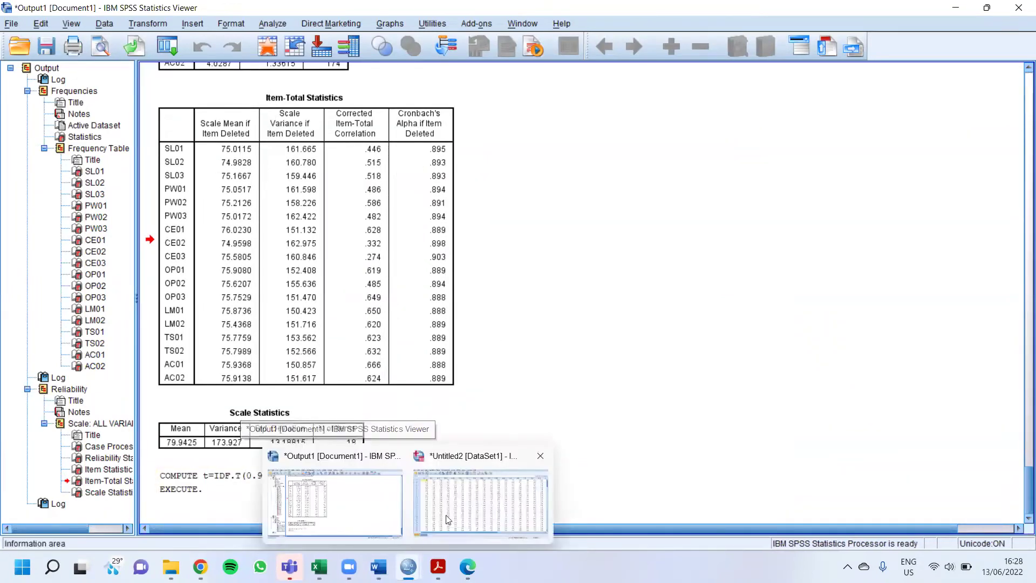
left_click(458, 501)
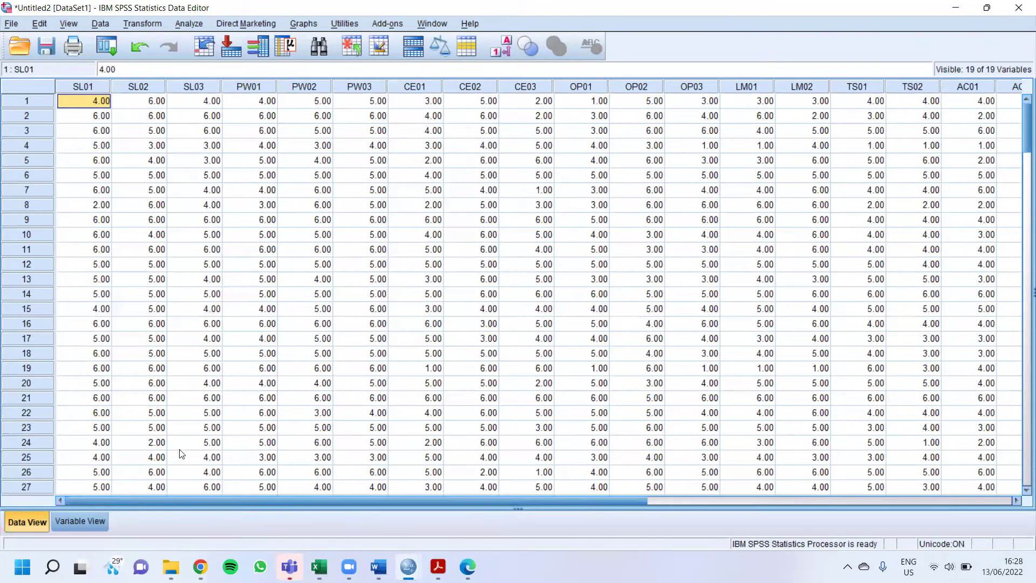
left_click_drag(292, 502, 564, 500)
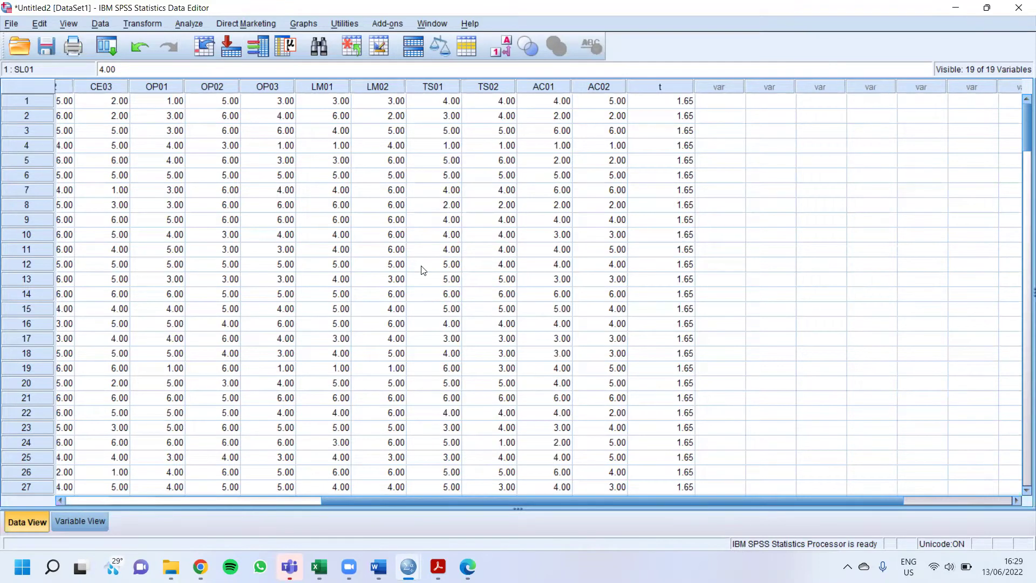
left_click_drag(518, 500, 250, 495)
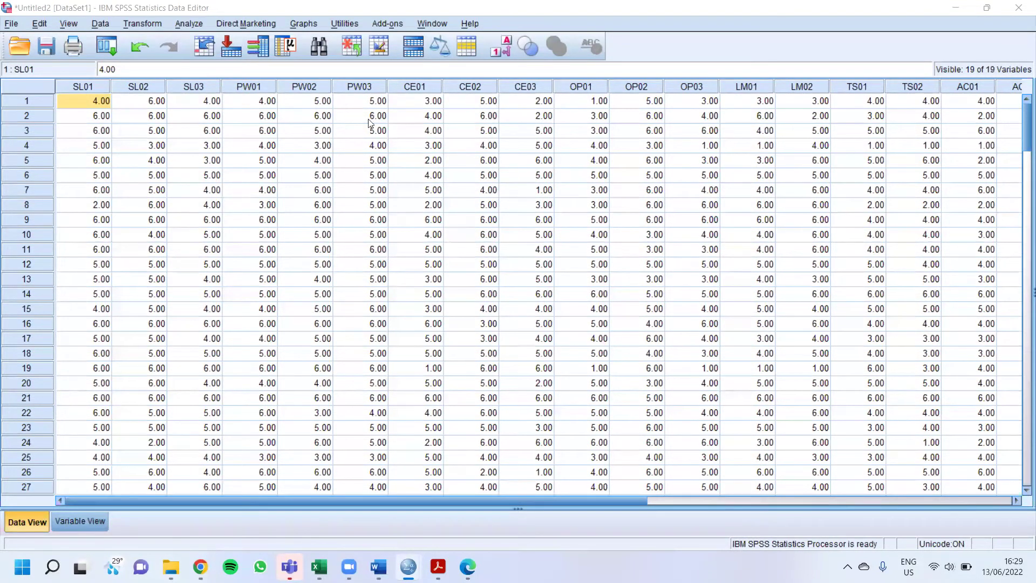
left_click(290, 115)
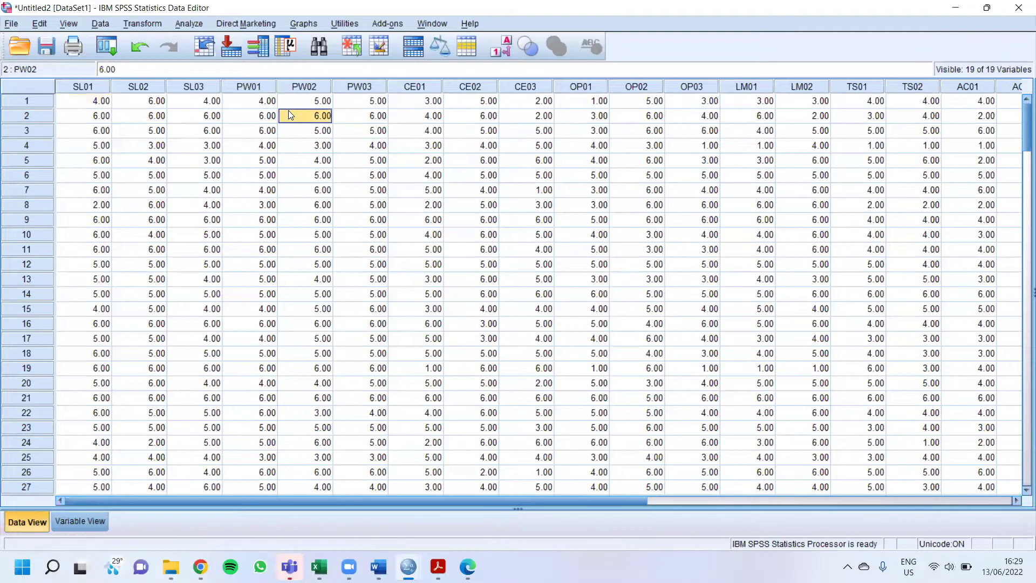
left_click(94, 100)
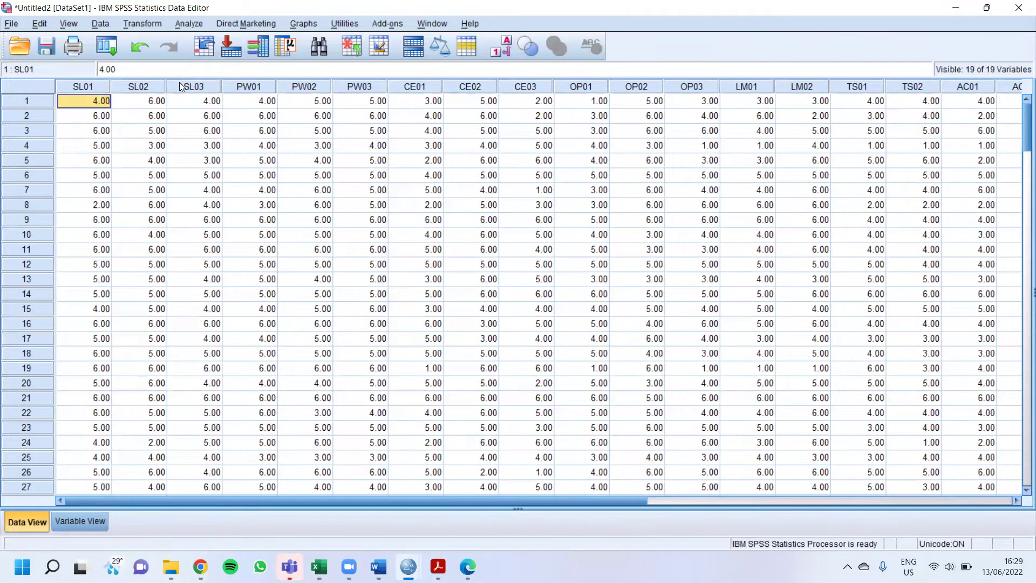
Start another Compute Variable calculation with r_tabel as the target variable
left_click(143, 24)
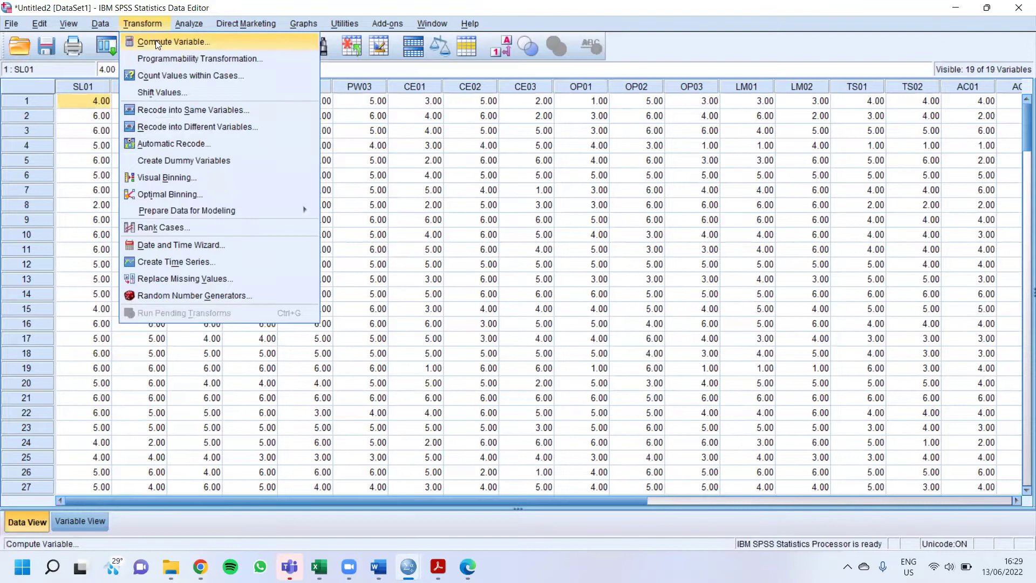
left_click(155, 41)
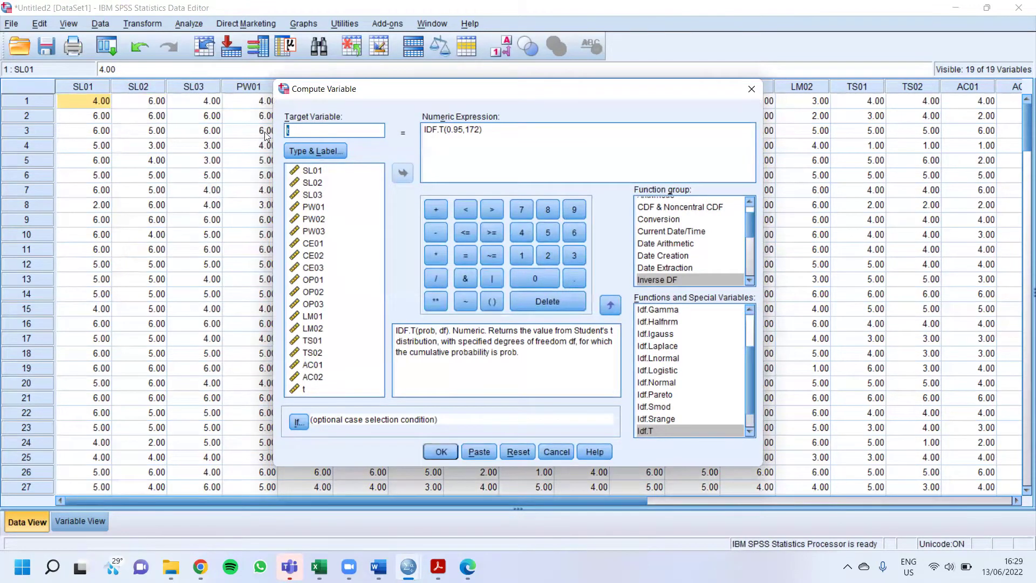
key("BackSpace")
type("r_tabel")
Replace the IDF.T numeric expression with the R tabel formula t/sqrt(df+t**2)
left_click(498, 129)
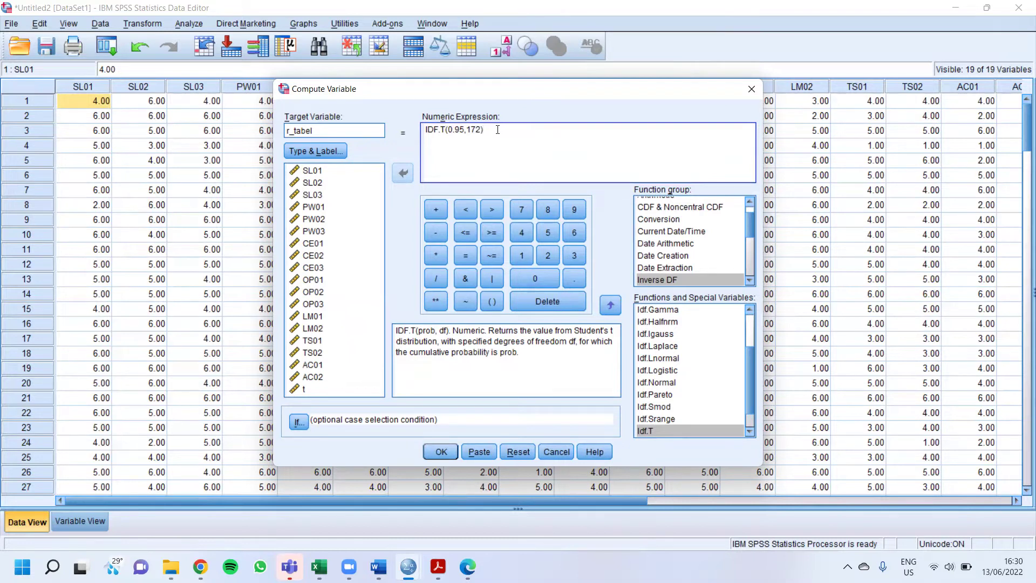
left_click_drag(490, 129, 415, 135)
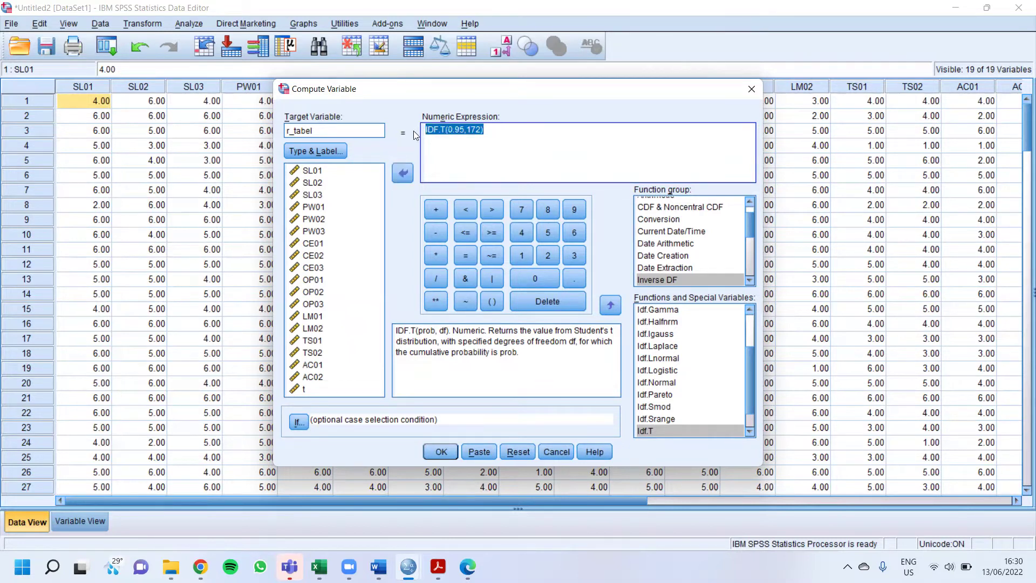
key("Delete")
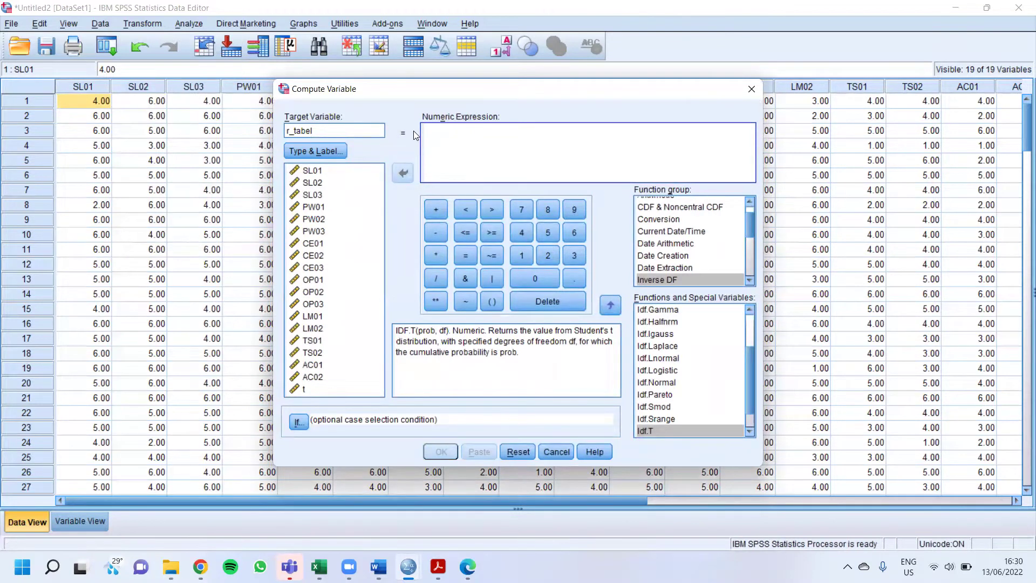
type("t")
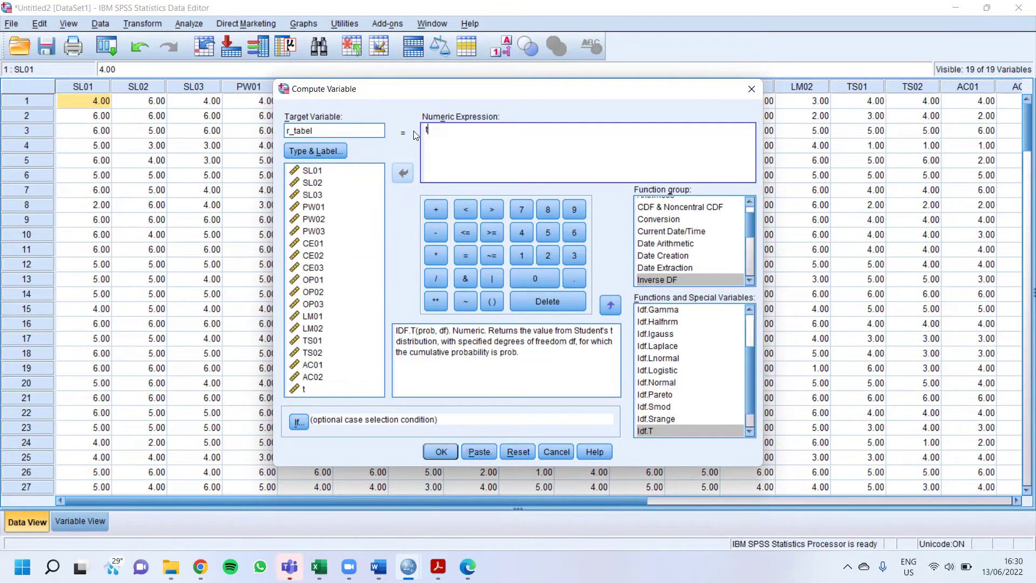
type("/")
type("s")
type("qr")
type("t(")
type("df")
type("+")
type("t")
type("**")
type("2")
type(")")
Substitute 172 for df so the expression is t/sqrt(172+t**2), and run the computation of r_tabel
left_click(455, 128)
key("BackSpace")
key("BackSpace")
type("172")
left_click(472, 130)
type("**")
left_click(439, 451)
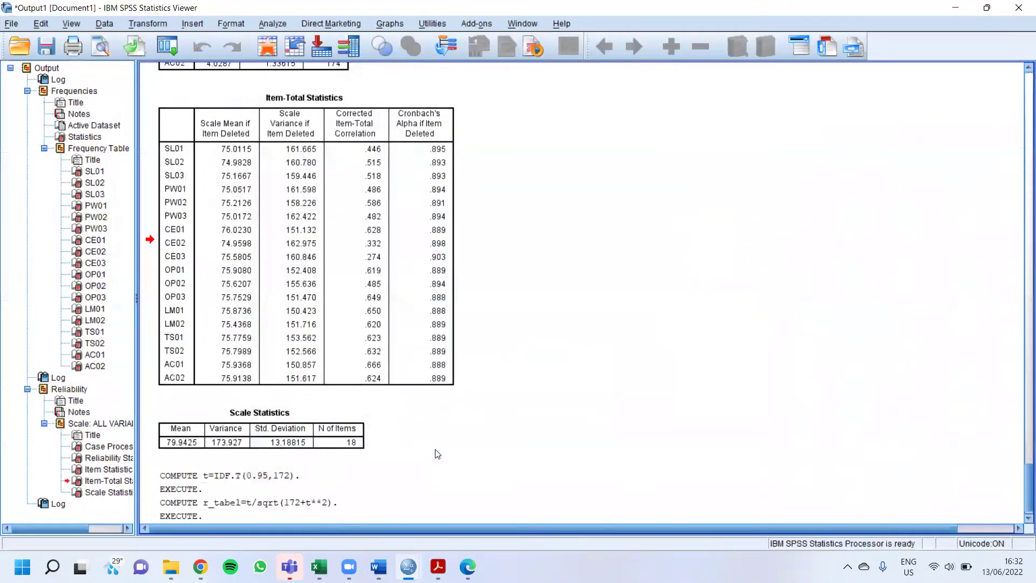
Switch to the Data Editor and examine the computed r_tabel column and the full value of one of its cells
mouse_move(409, 566)
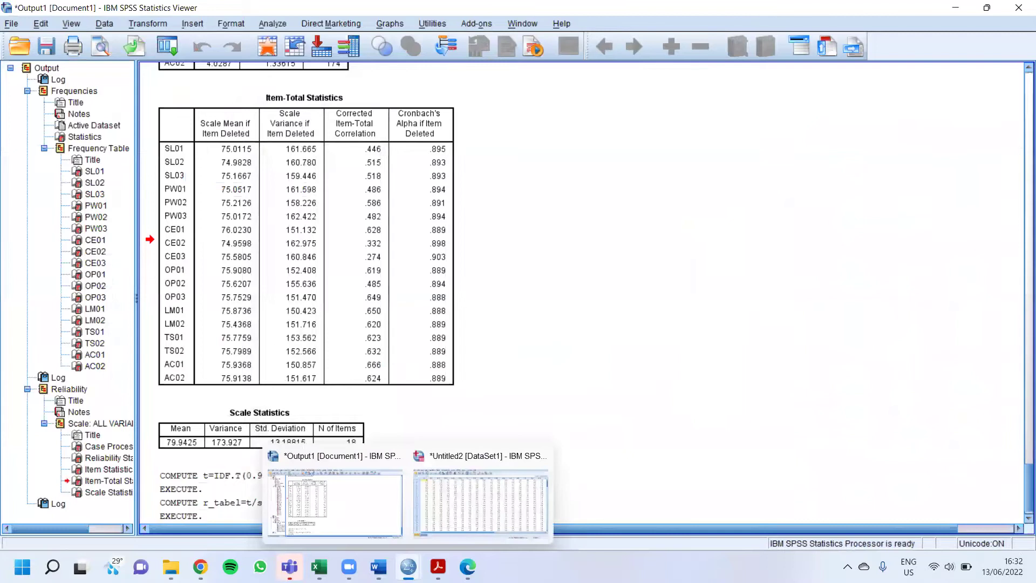
left_click(438, 476)
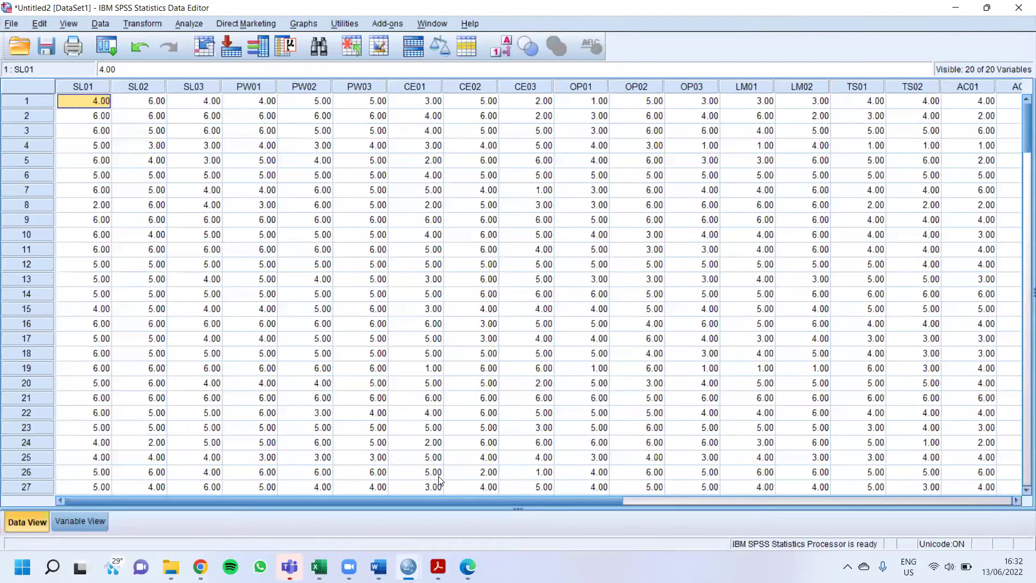
left_click(59, 514)
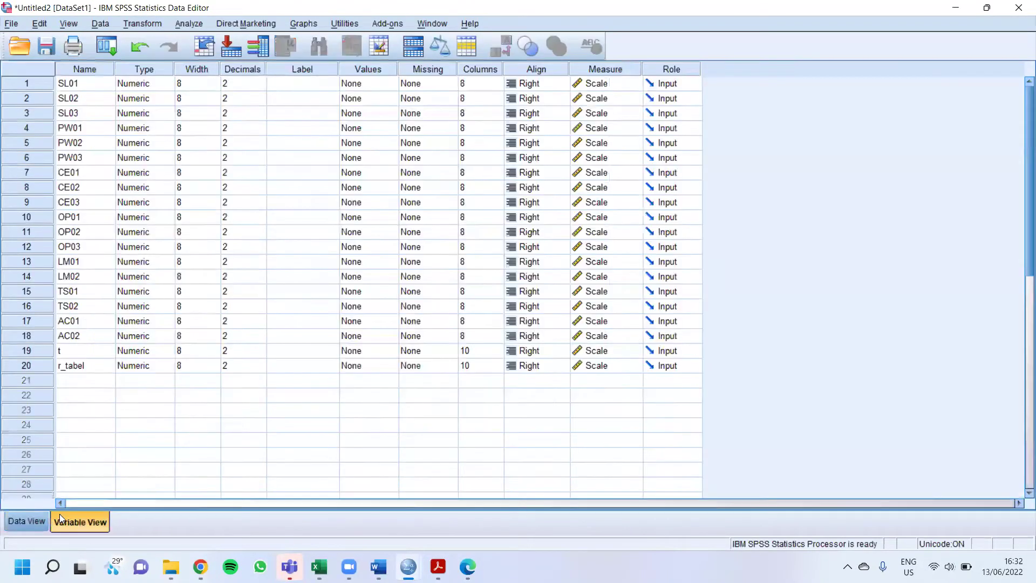
left_click(30, 516)
left_click(359, 279)
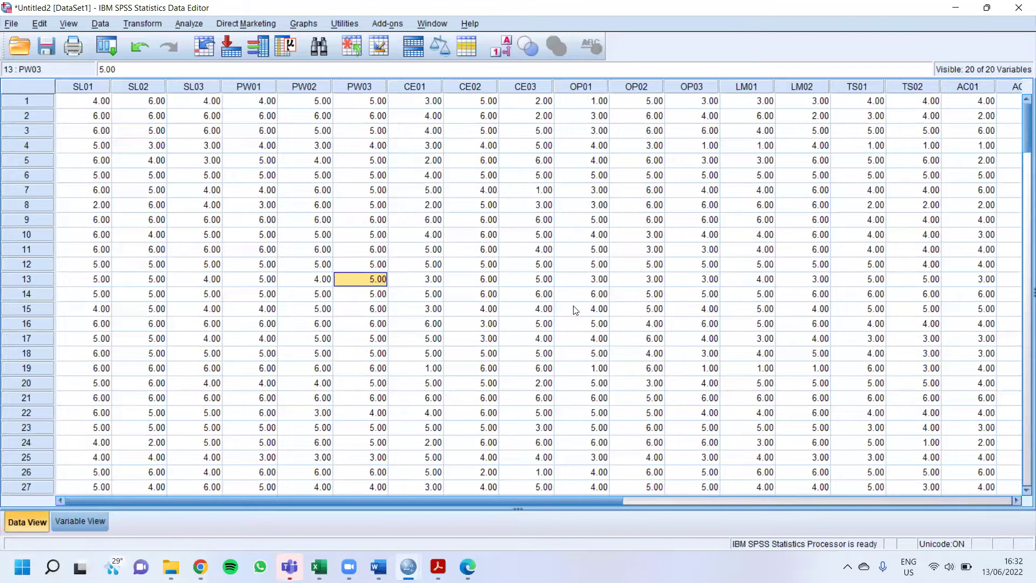
double_click(591, 309)
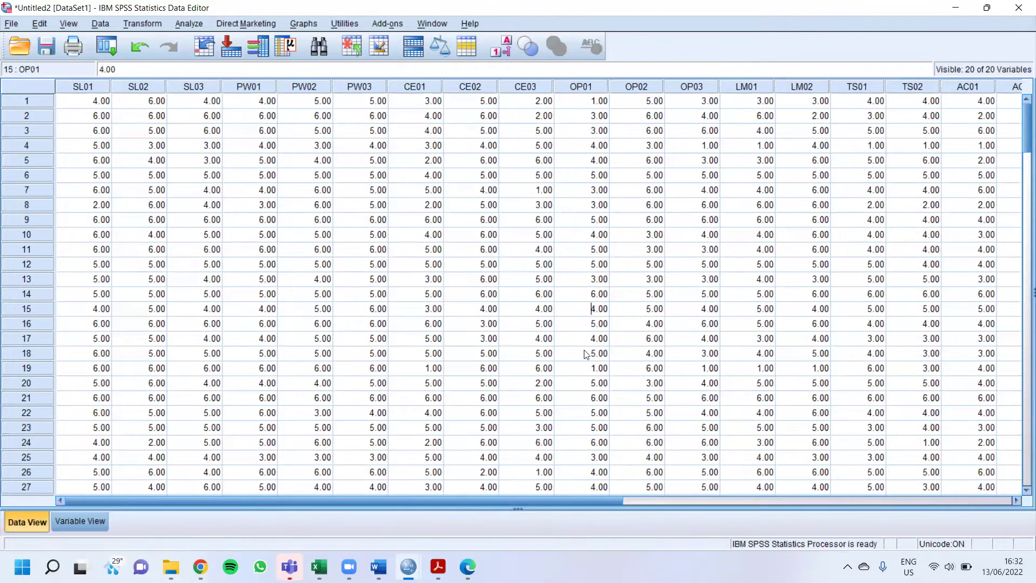
left_click_drag(447, 499, 665, 507)
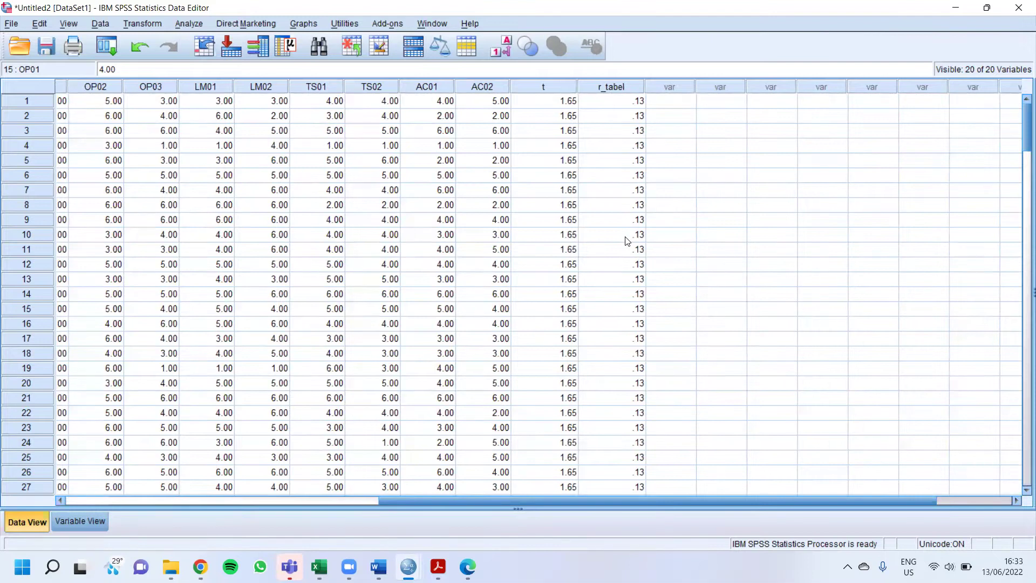
left_click(613, 120)
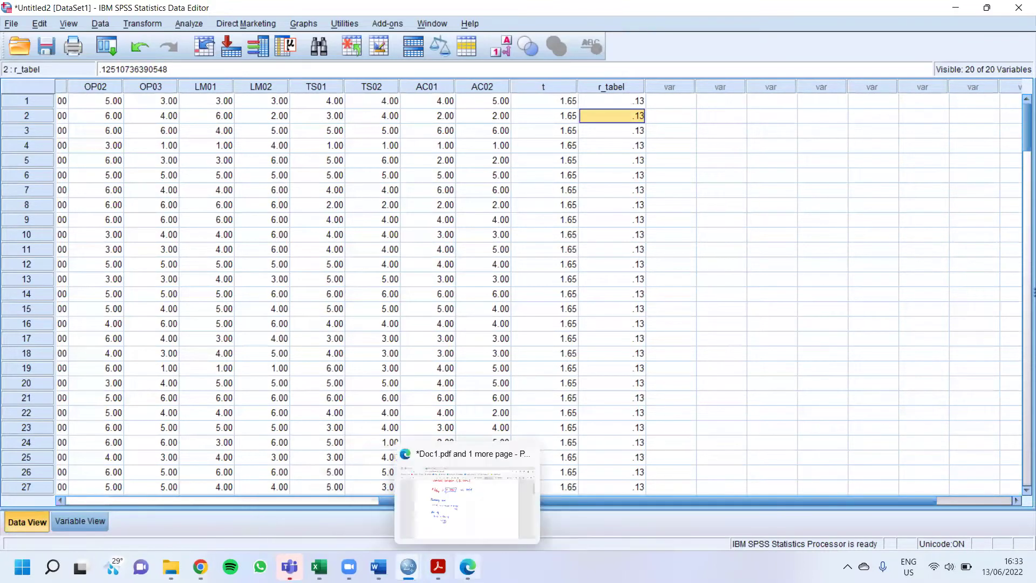
Switch to Doc1.pdf in Edge and handwrite "R tabel = 0,13" below the degrees-of-freedom calculation
left_click(467, 567)
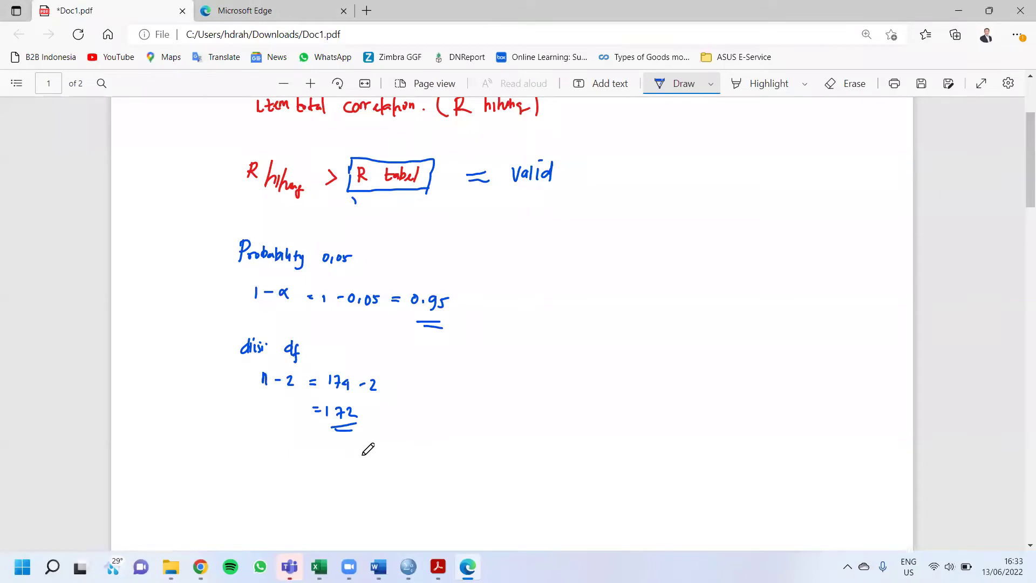
mouse_move(362, 452)
left_mouse_down()
mouse_move(366, 471)
mouse_move(452, 467)
left_mouse_up()
mouse_move(444, 471)
left_mouse_down()
mouse_move(481, 463)
mouse_move(497, 478)
mouse_move(511, 468)
mouse_move(505, 475)
left_mouse_up()
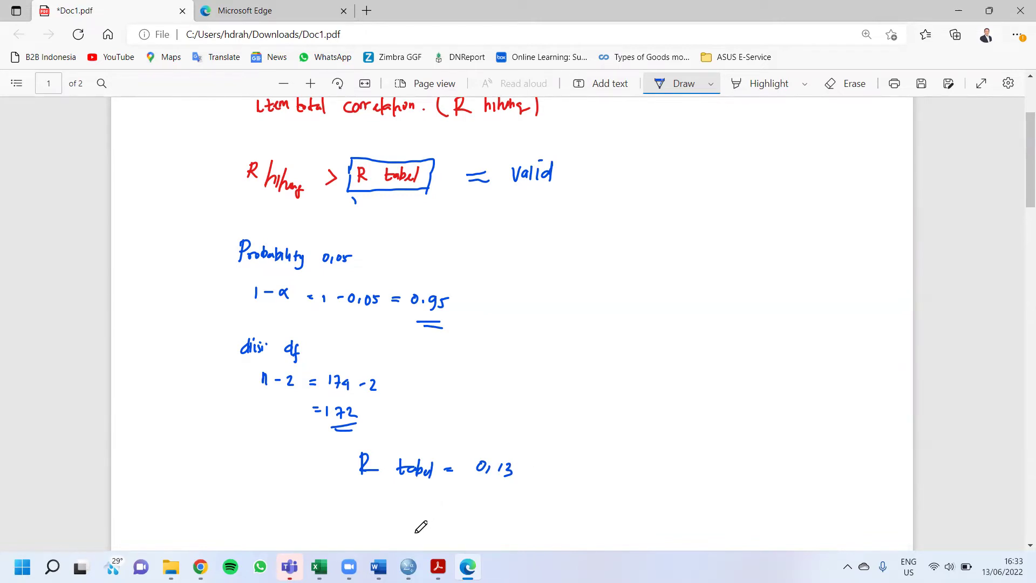
Switch to the SPSS output and compare the corrected item-total correlations of all items with R tabel
mouse_move(408, 567)
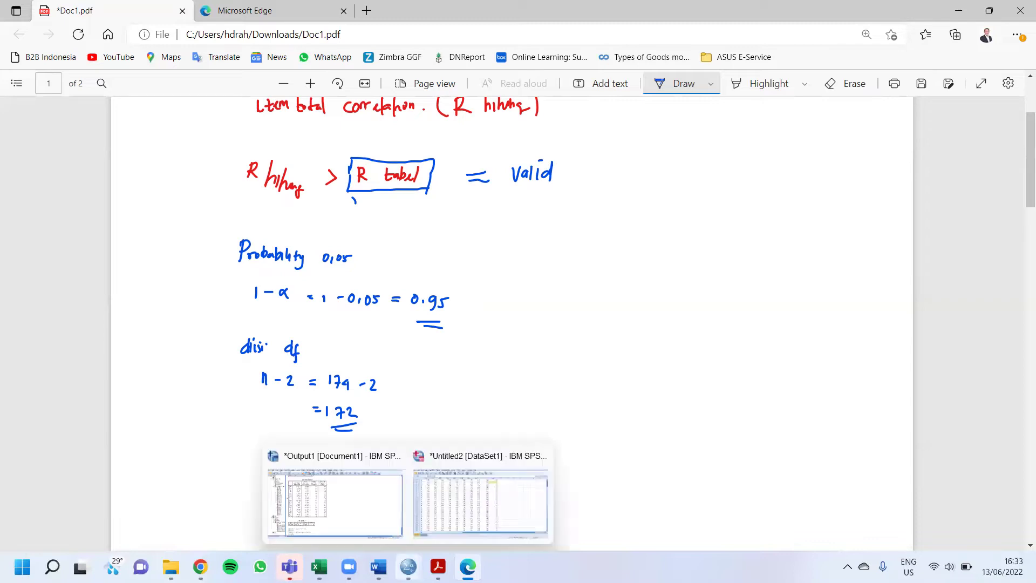
left_click(332, 497)
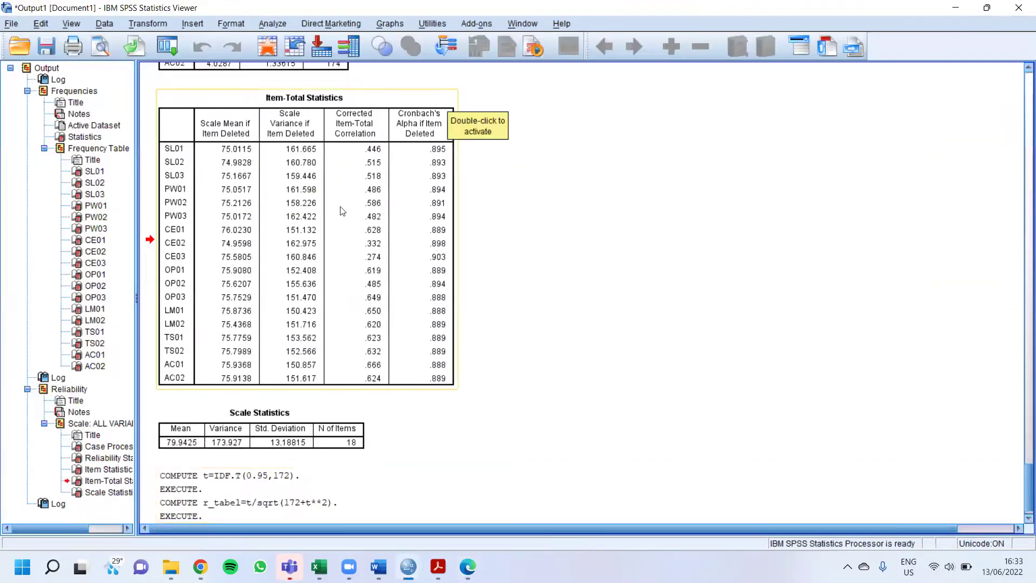
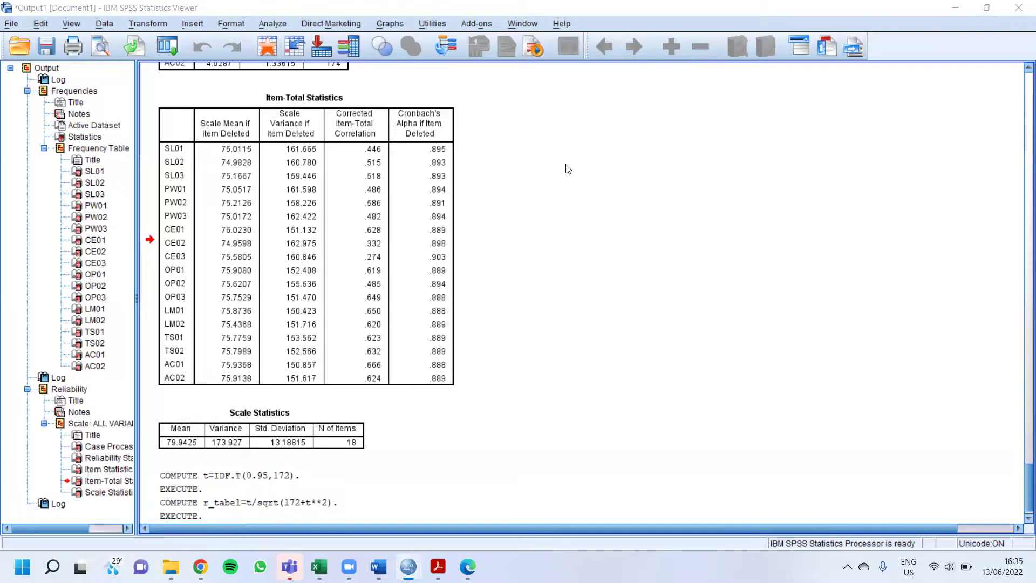
scroll(522, 234, "down", 1)
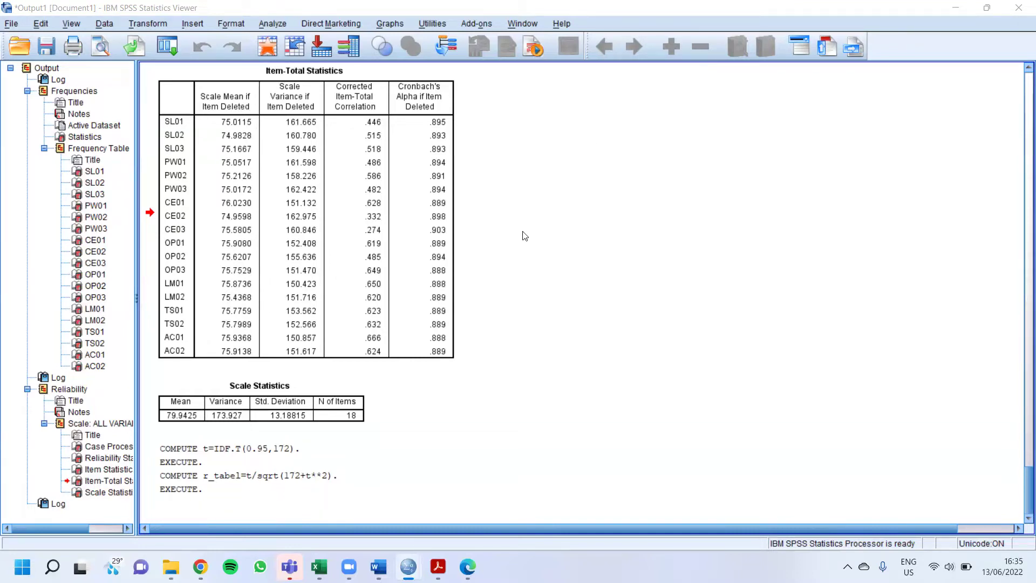
Switch to the Data Editor and run a Reliability Analysis on the 18 items SL01 to AC02 with the Alpha model
scroll(522, 234, "up", 6)
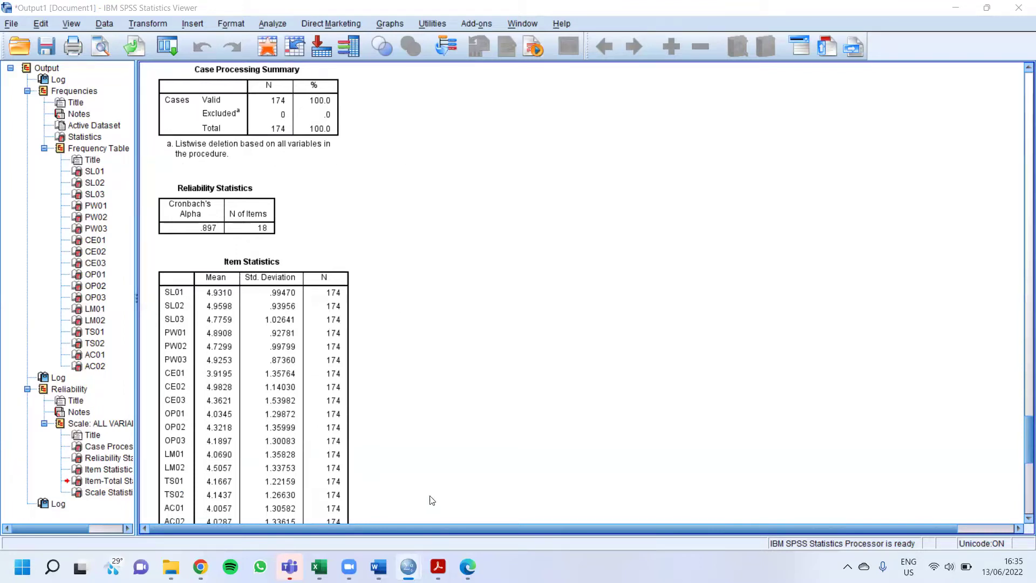
mouse_move(409, 567)
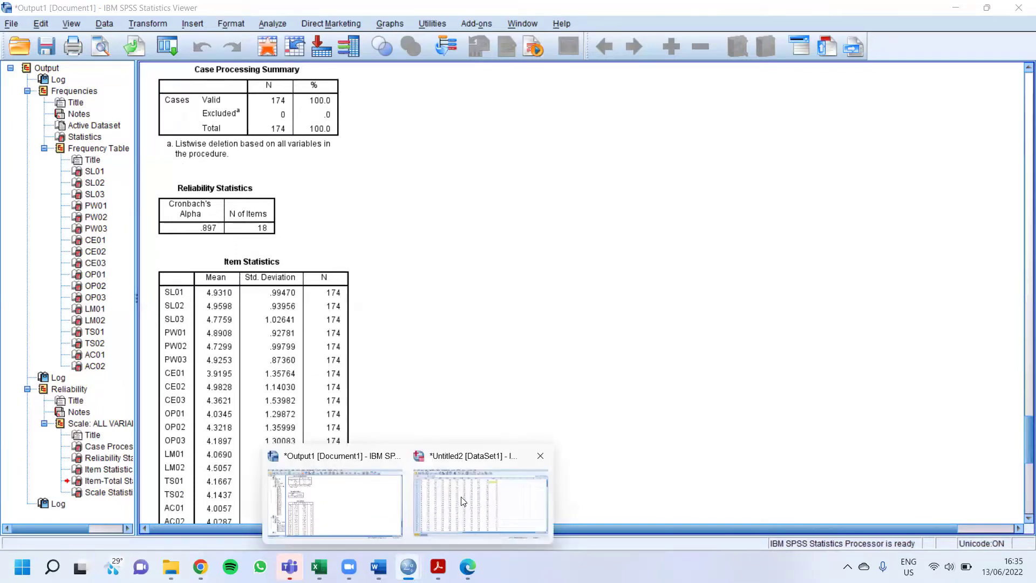
left_click(452, 508)
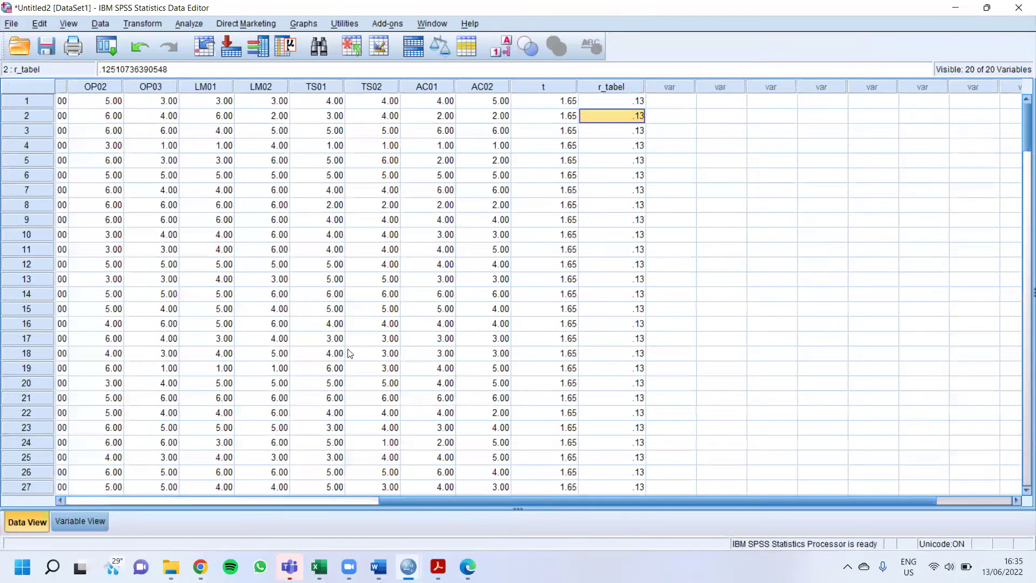
left_click_drag(414, 500, 71, 504)
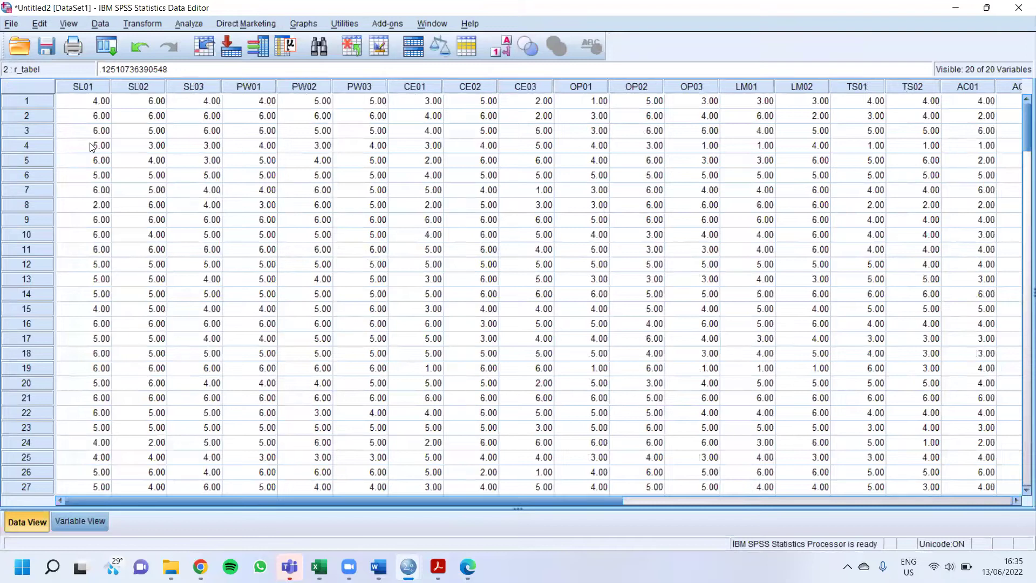
left_click(80, 102)
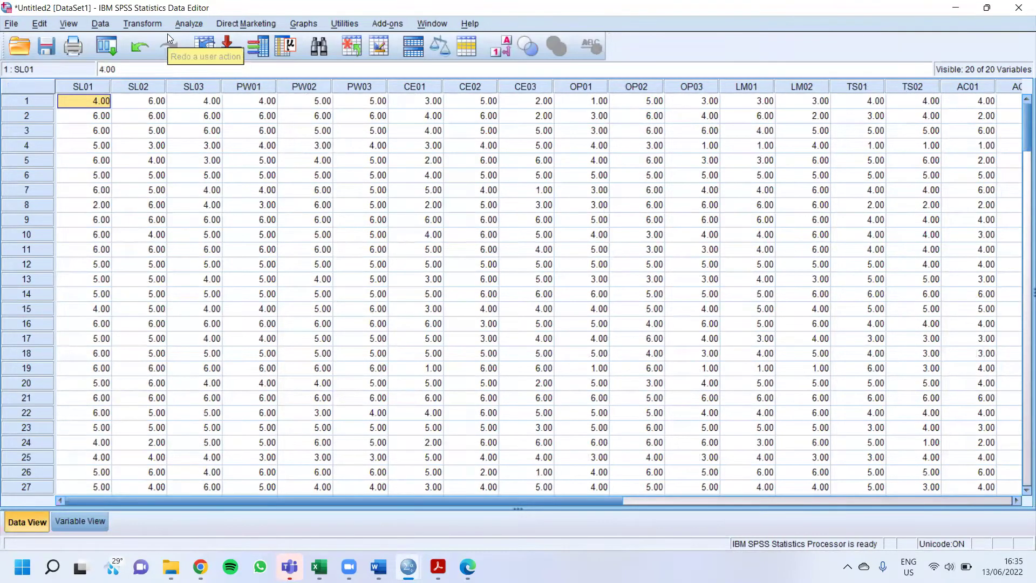
left_click(188, 24)
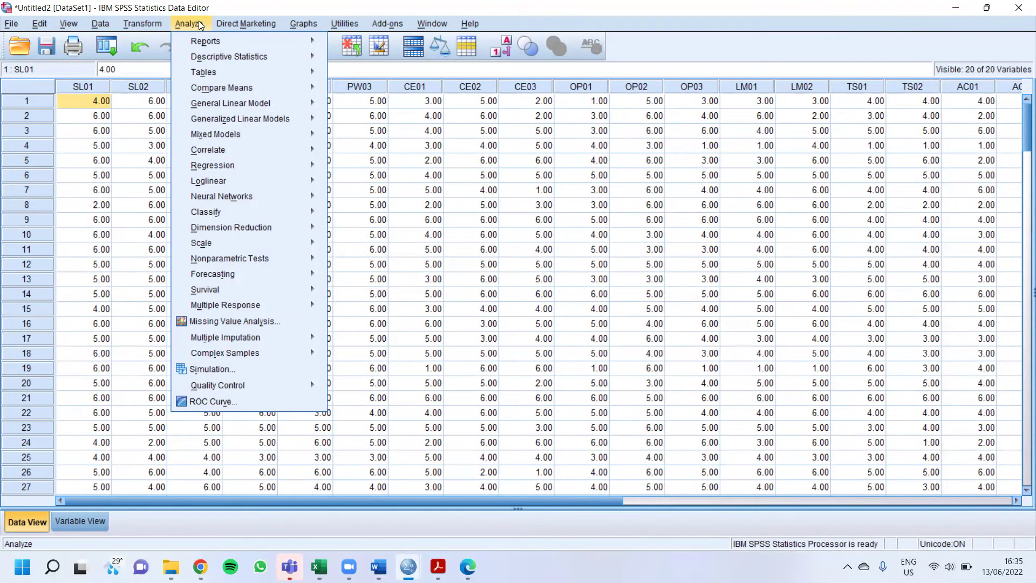
mouse_move(226, 246)
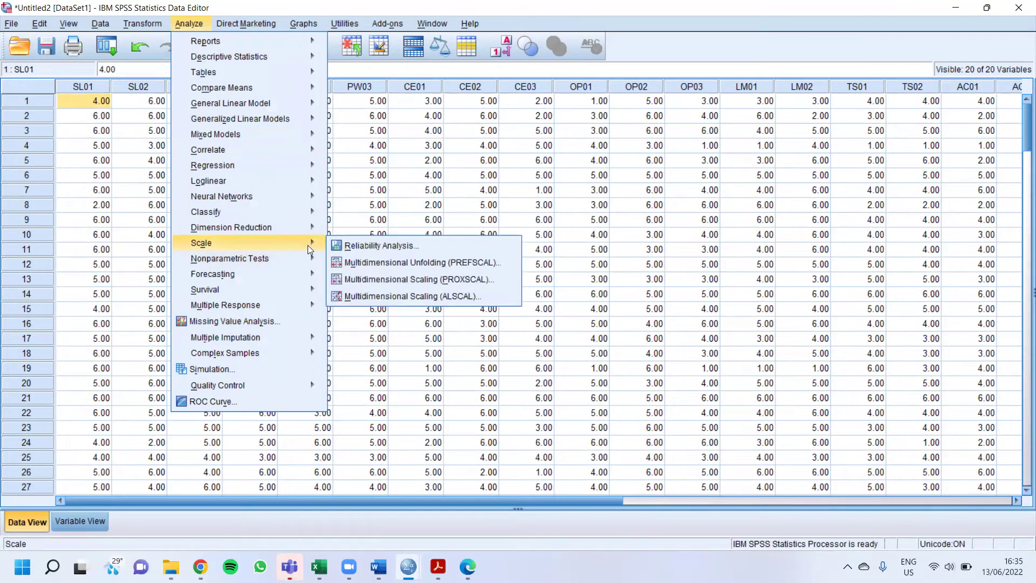
left_click(381, 245)
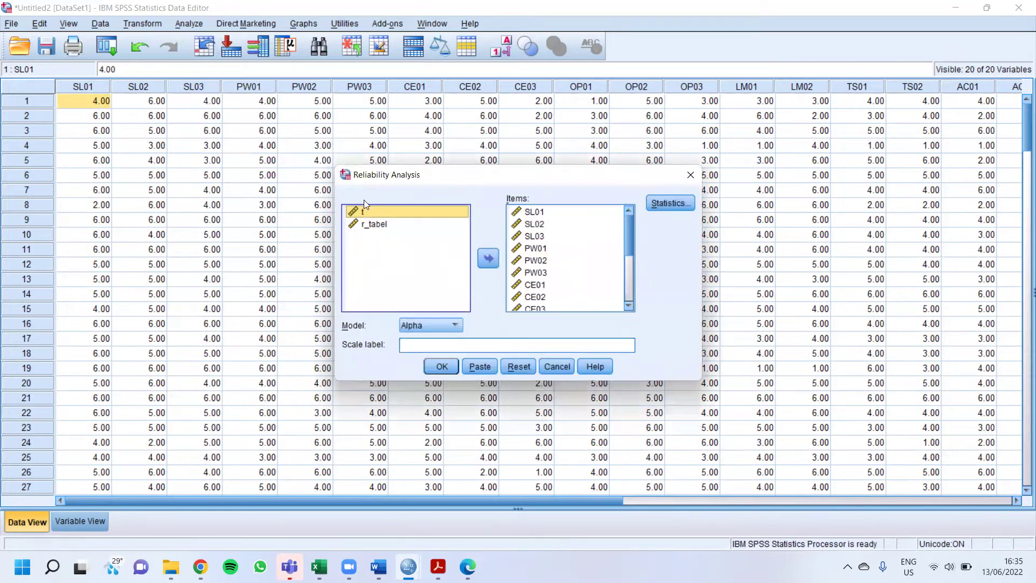
left_click(537, 212)
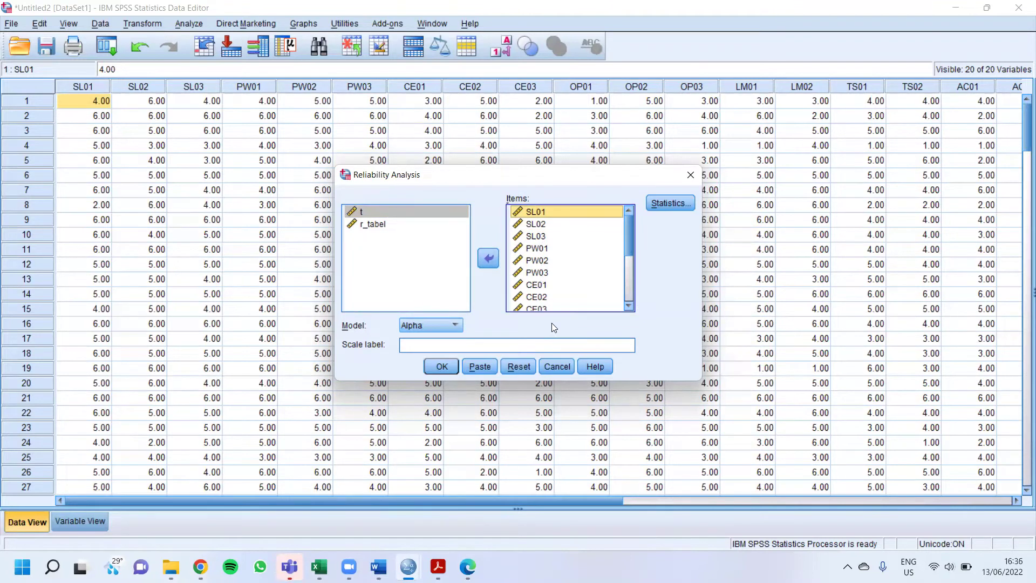
left_click(447, 365)
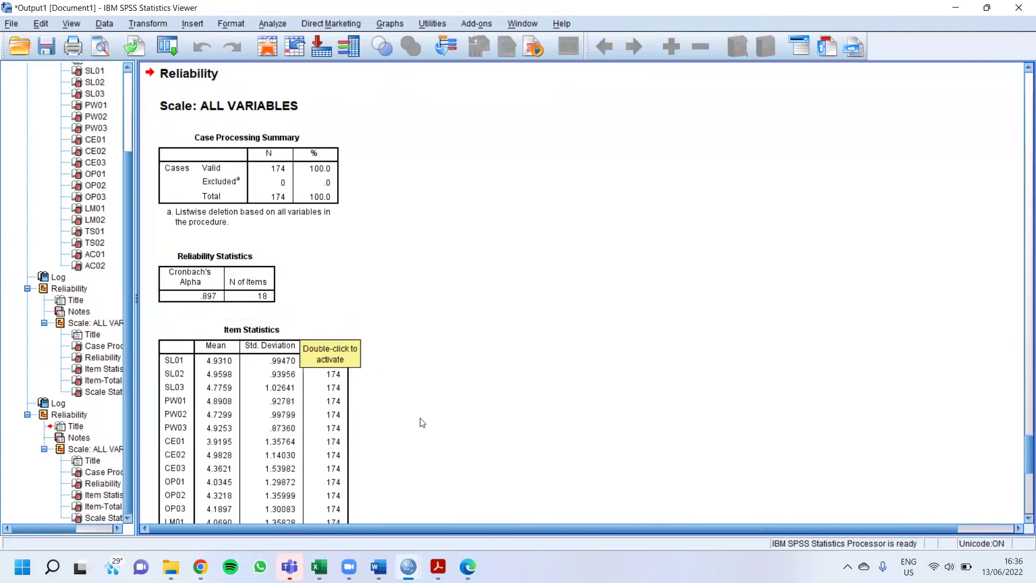
Switch to Doc1.pdf in Edge and handwrite the heading "Uji Reliabilitas" in red below the R tabel note
left_click(467, 567)
scroll(552, 381, "down", 7)
scroll(553, 382, "up", 3)
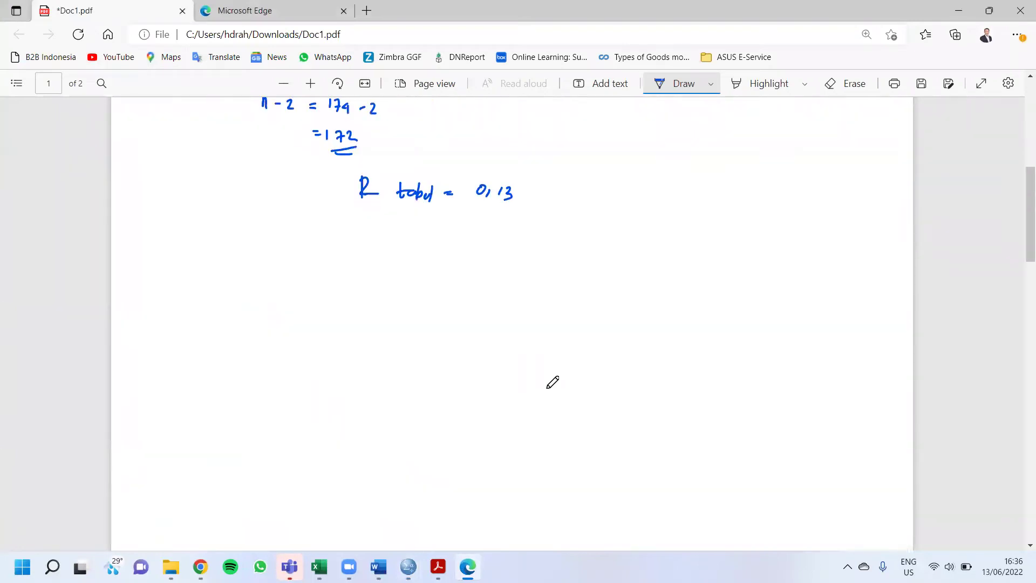
left_click(711, 86)
left_click(592, 162)
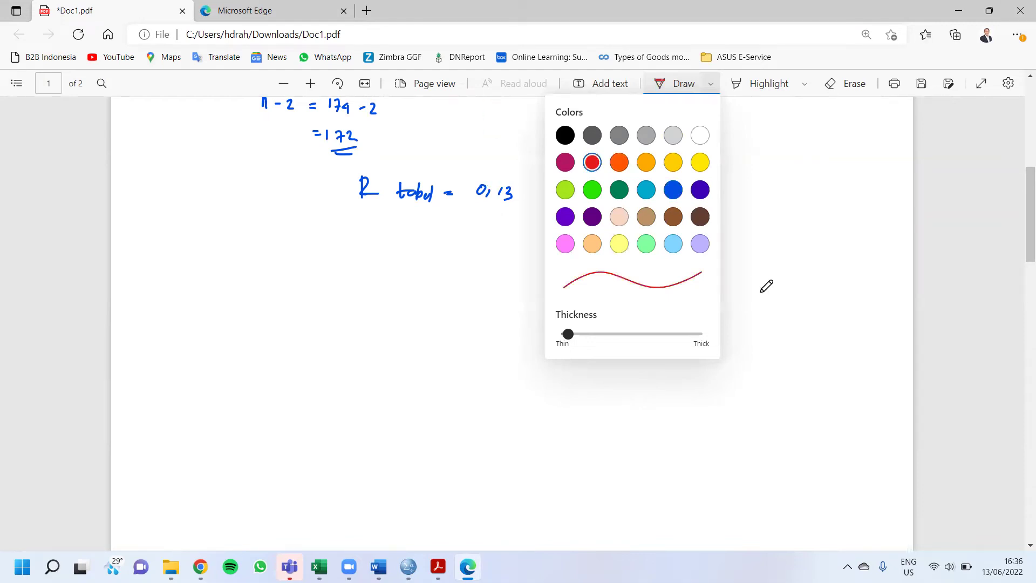
left_click(277, 242)
mouse_move(268, 247)
left_mouse_down()
mouse_move(282, 248)
mouse_move(275, 268)
mouse_move(348, 253)
left_mouse_up()
left_click_drag(354, 255, 386, 258)
left_click(365, 242)
left_click(346, 243)
Handwrite "alfa Cronbach = 0,897" and the rule "alfa Cronbach's > 0,05 = Reliabel" below the Uji Reliabilitas heading
mouse_move(270, 306)
left_mouse_down()
mouse_move(373, 311)
mouse_move(379, 302)
mouse_move(387, 318)
left_mouse_up()
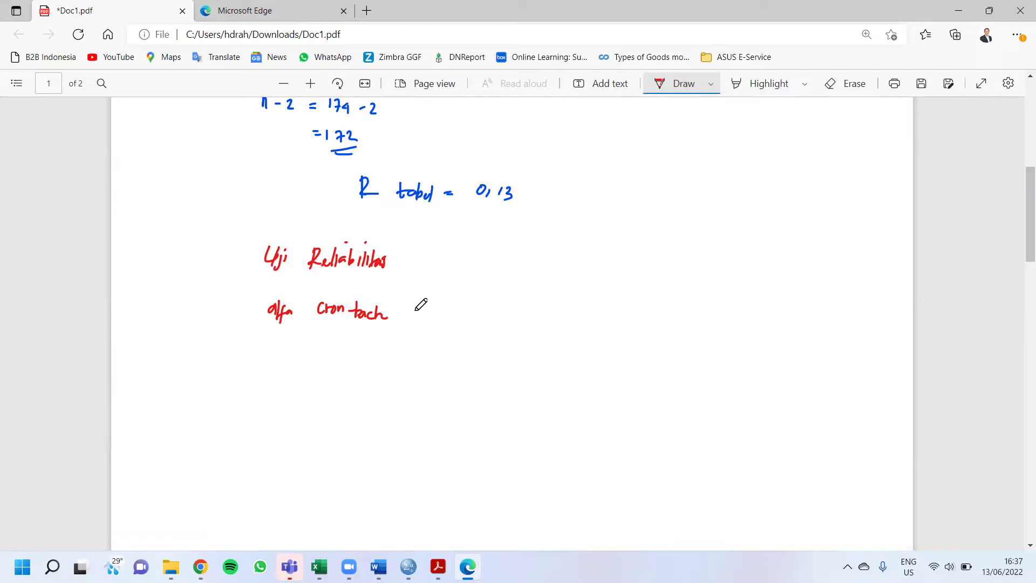
left_click_drag(417, 308, 454, 313)
mouse_move(467, 311)
left_mouse_down()
mouse_move(492, 298)
mouse_move(494, 318)
left_mouse_up()
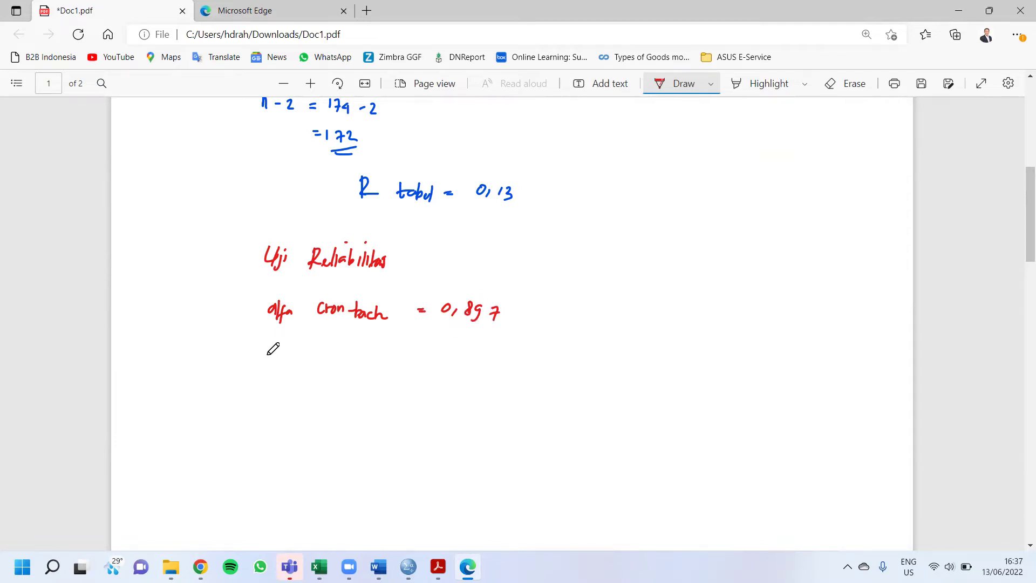
left_click_drag(272, 351, 335, 362)
mouse_move(343, 354)
left_mouse_down()
mouse_move(438, 354)
mouse_move(430, 362)
mouse_move(508, 350)
mouse_move(563, 362)
mouse_move(646, 350)
mouse_move(643, 371)
left_mouse_up()
left_click(585, 350)
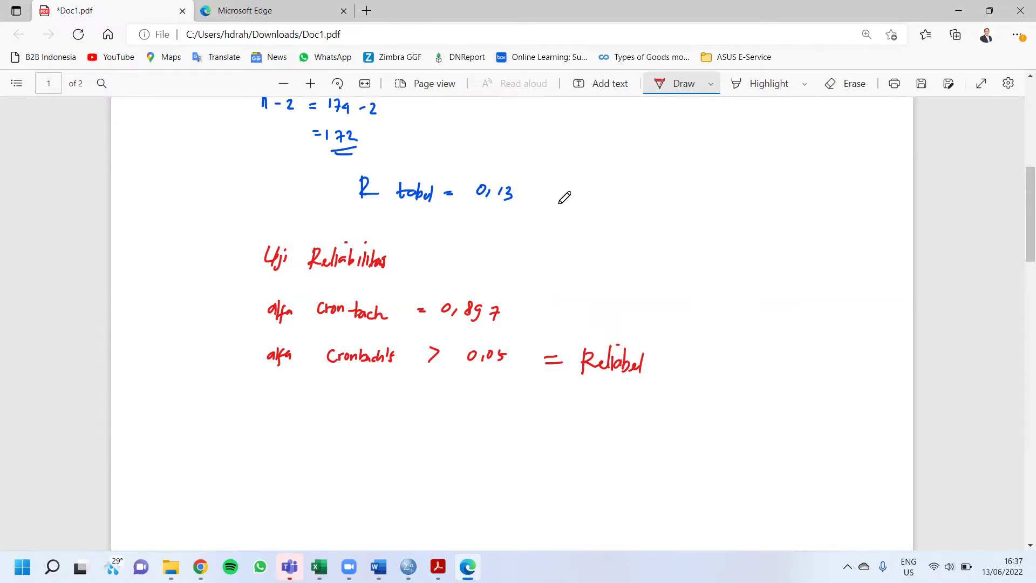
Change the ink to blue and underline the value 0,897 and the word "Reliabel"
left_click(711, 84)
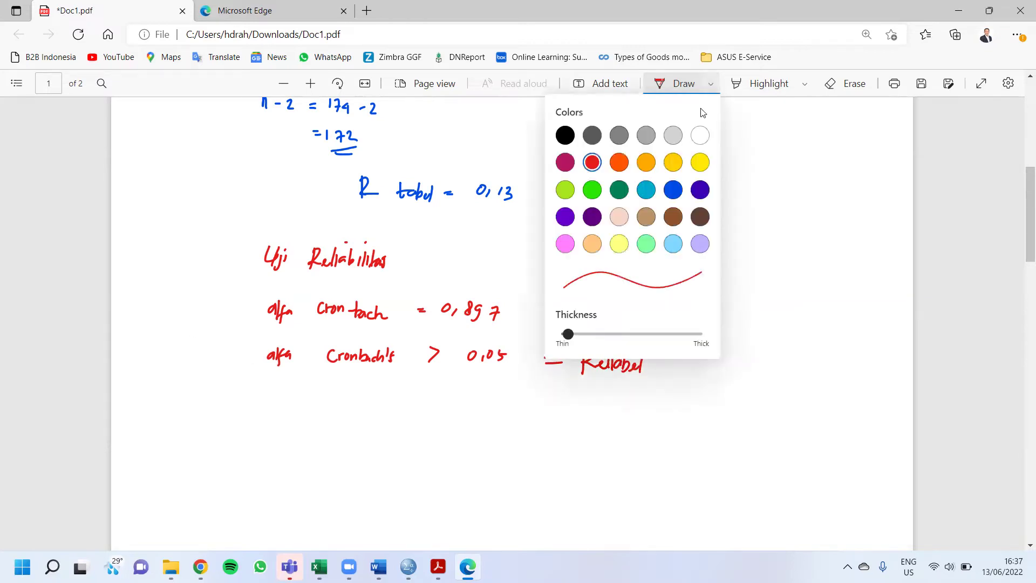
left_click(673, 190)
left_click(441, 320)
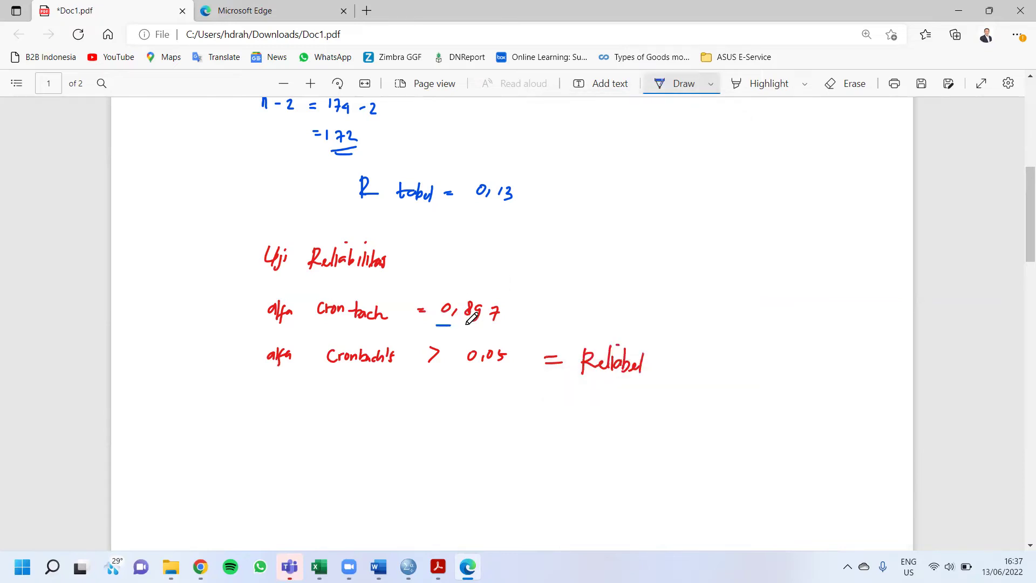
left_click_drag(435, 325, 507, 326)
left_click_drag(584, 387, 645, 382)
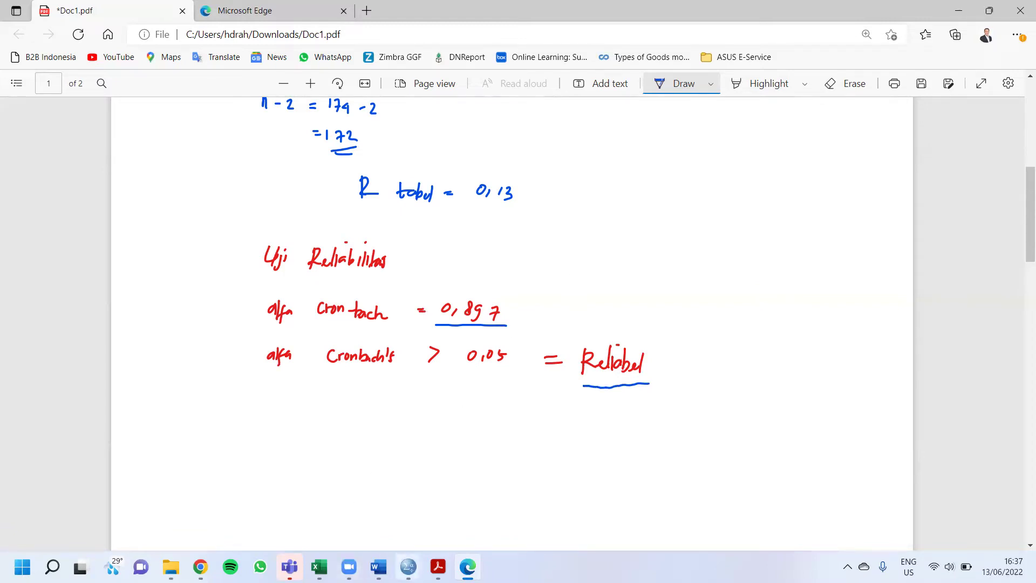
Switch to the SPSS output and review the Cronbach's Alpha, item-total statistics and earlier frequency statistics
mouse_move(408, 566)
left_click(335, 491)
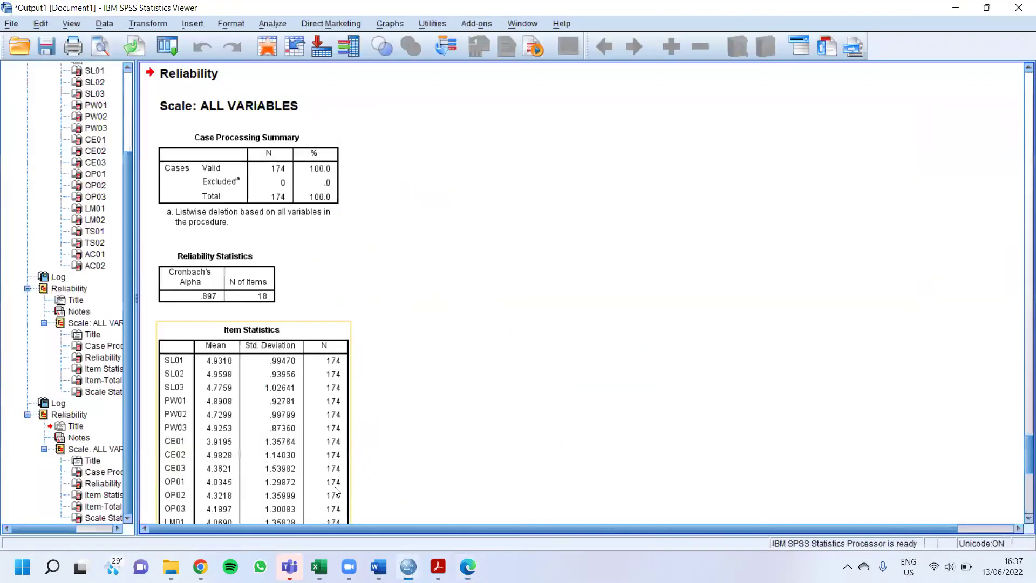
scroll(251, 264, "down", 10)
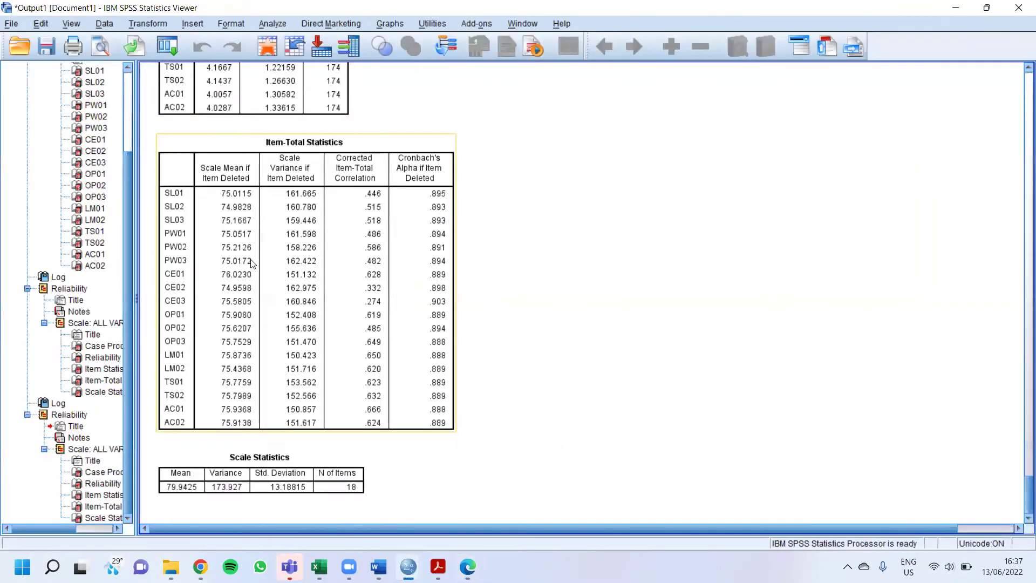
scroll(251, 263, "down", 9)
scroll(248, 281, "up", 1)
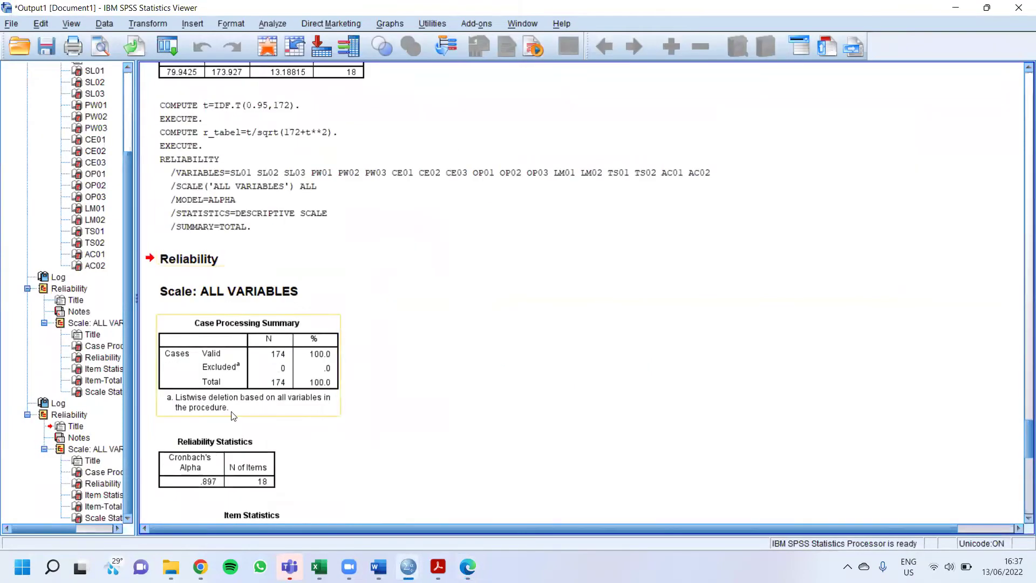
scroll(232, 415, "down", 3)
left_click(173, 284)
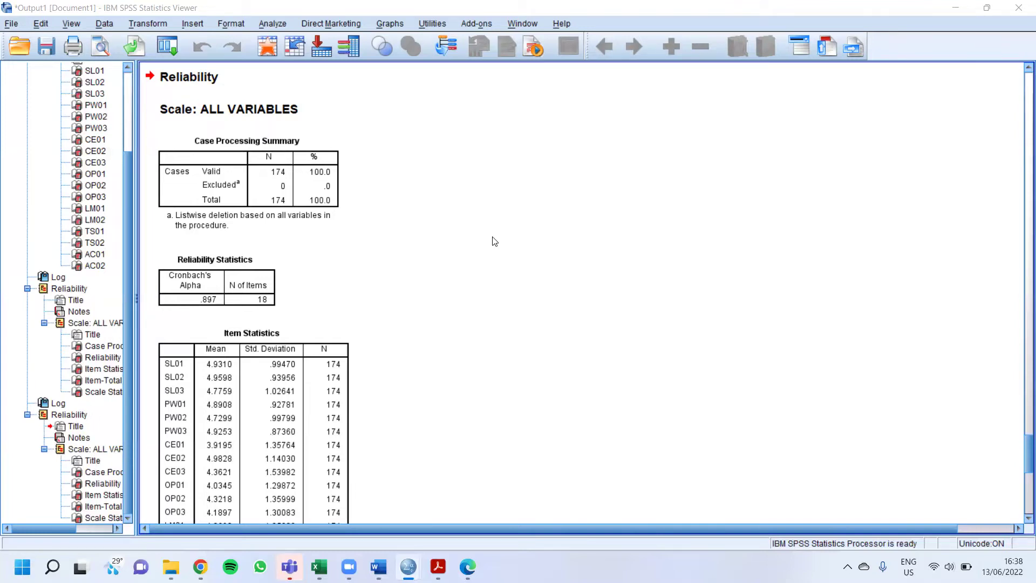
scroll(492, 241, "up", 20)
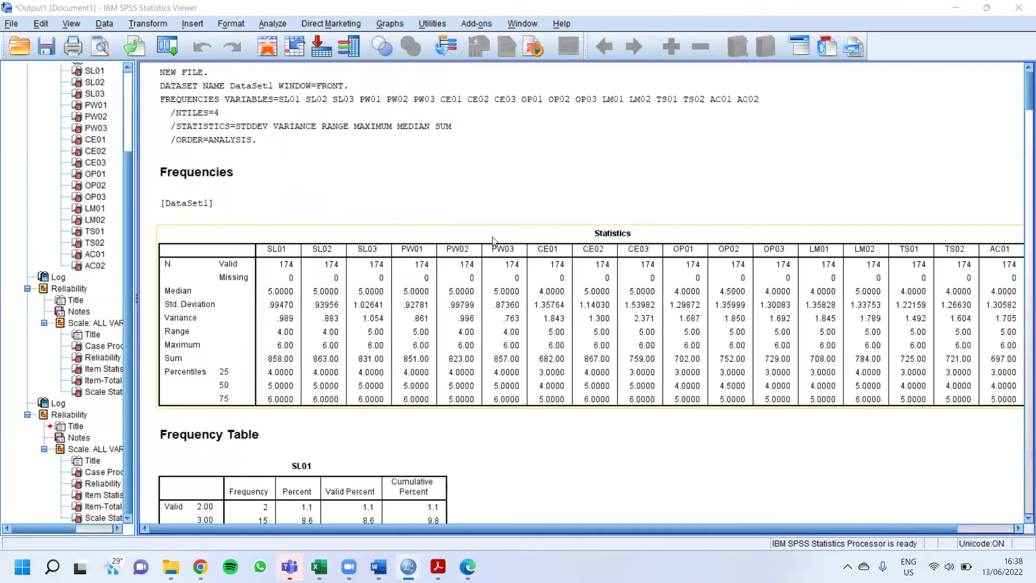
scroll(493, 241, "down", 20)
scroll(493, 241, "up", 4)
scroll(492, 241, "down", 12)
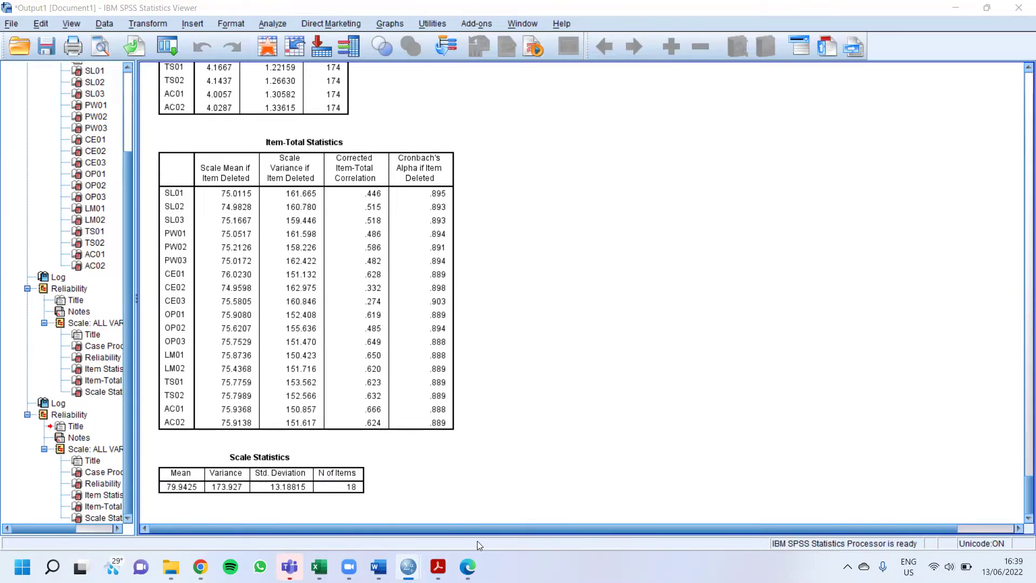
Switch to the Data Editor, start an Explore analysis and add all variables, including t and r_tabel, to the dependent list
mouse_move(409, 566)
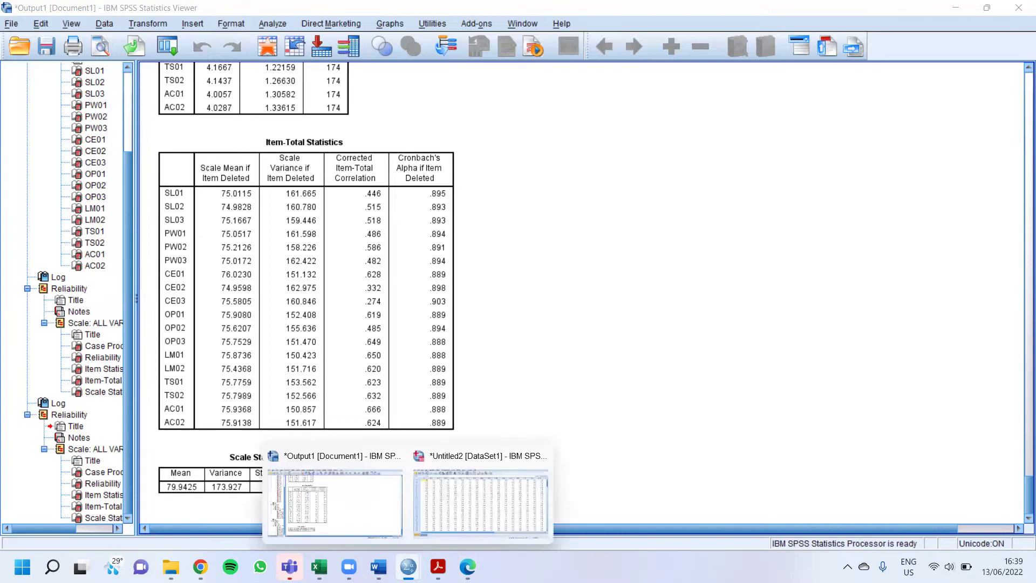
left_click(444, 487)
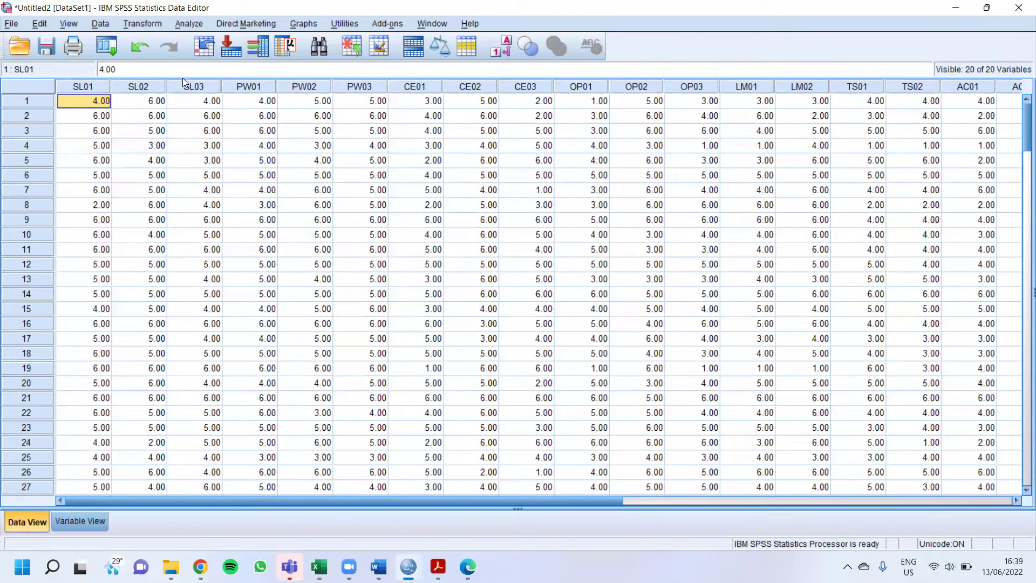
left_click(190, 24)
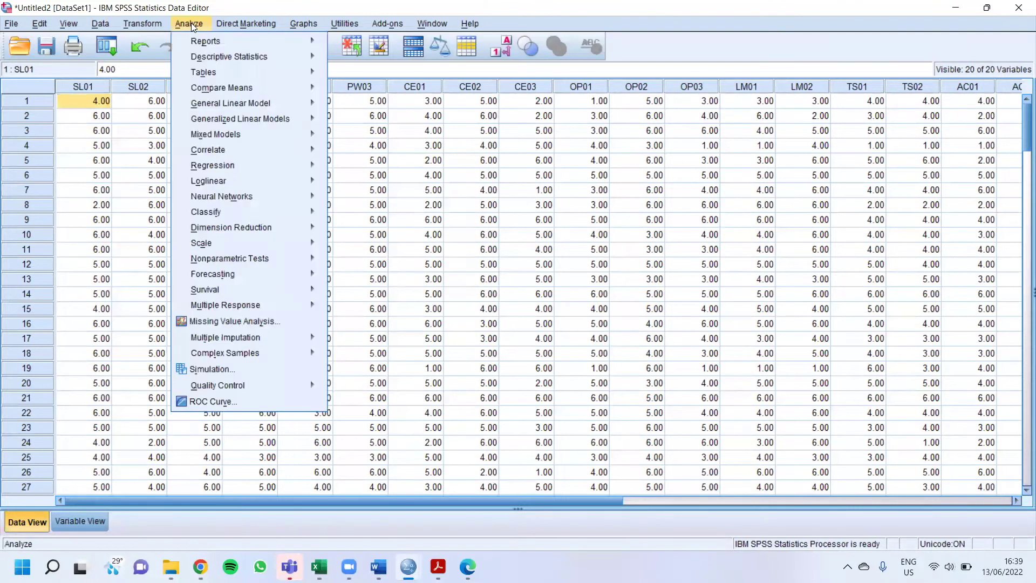
mouse_move(199, 108)
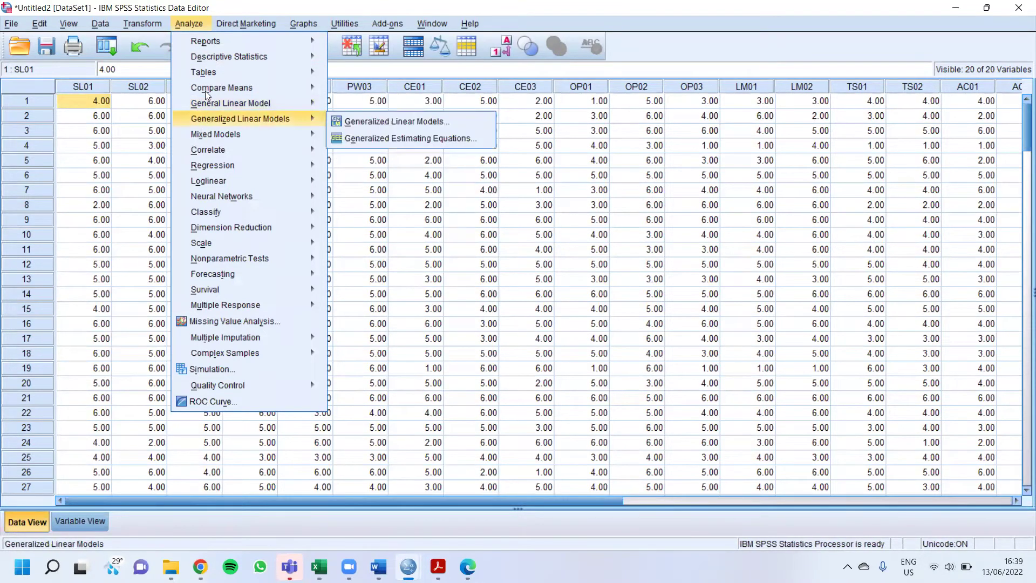
mouse_move(205, 57)
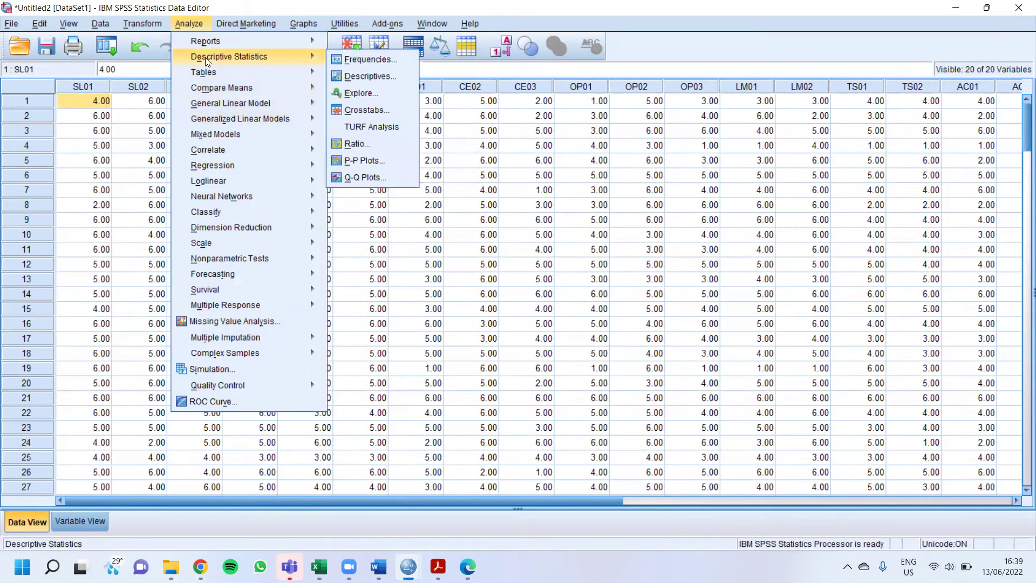
left_click(365, 93)
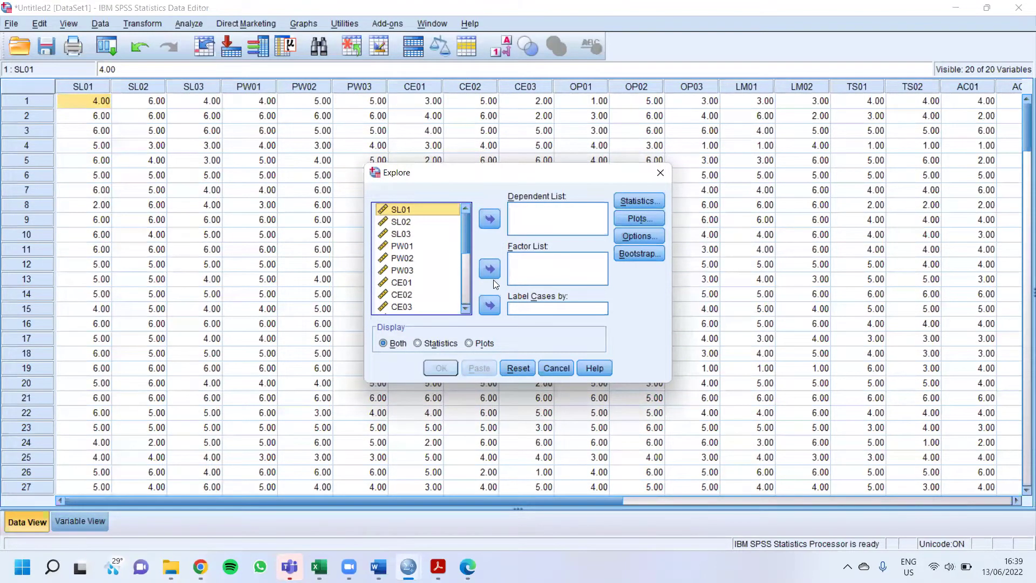
left_click(402, 223)
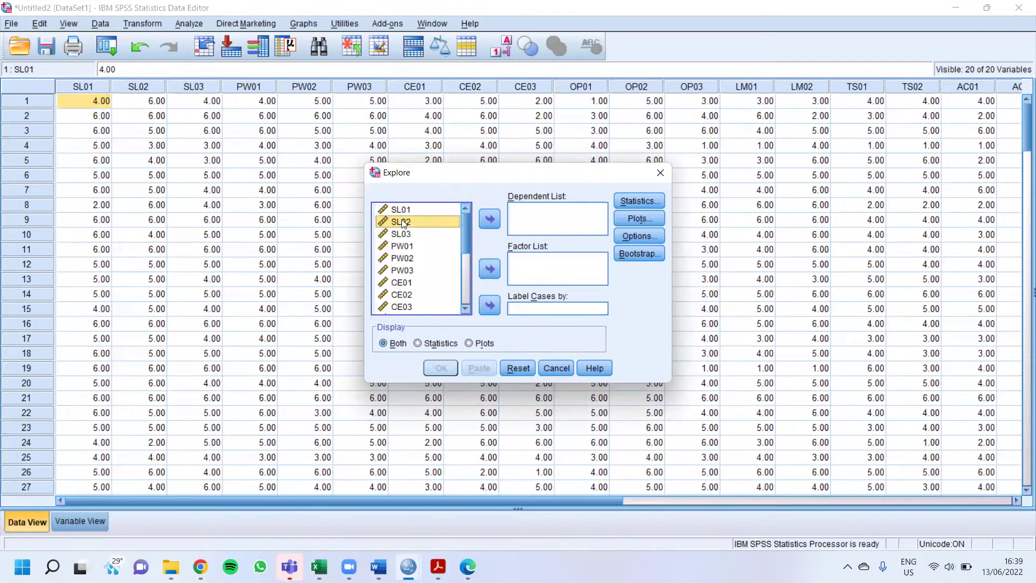
left_click(399, 210)
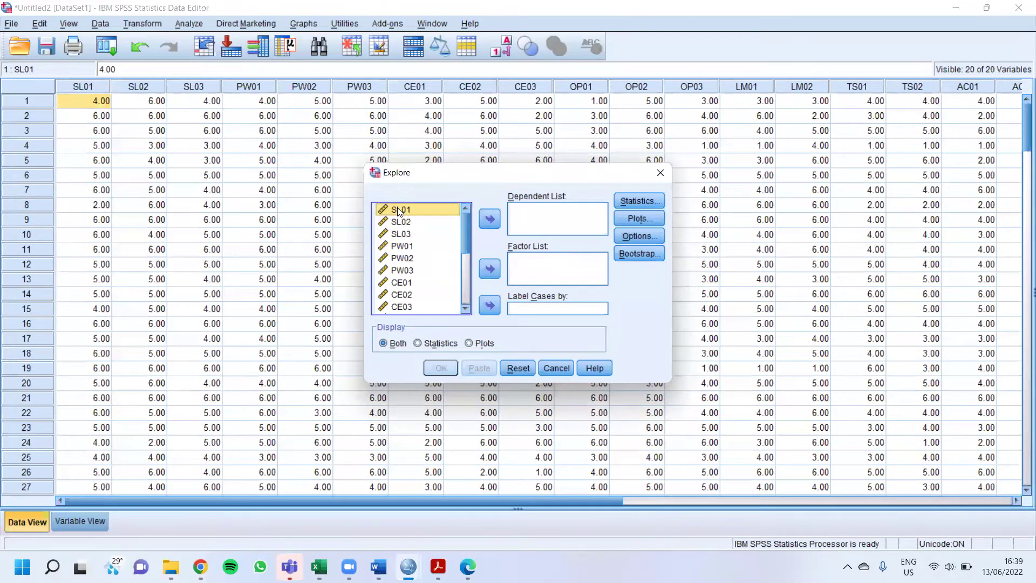
key("ctrl+a")
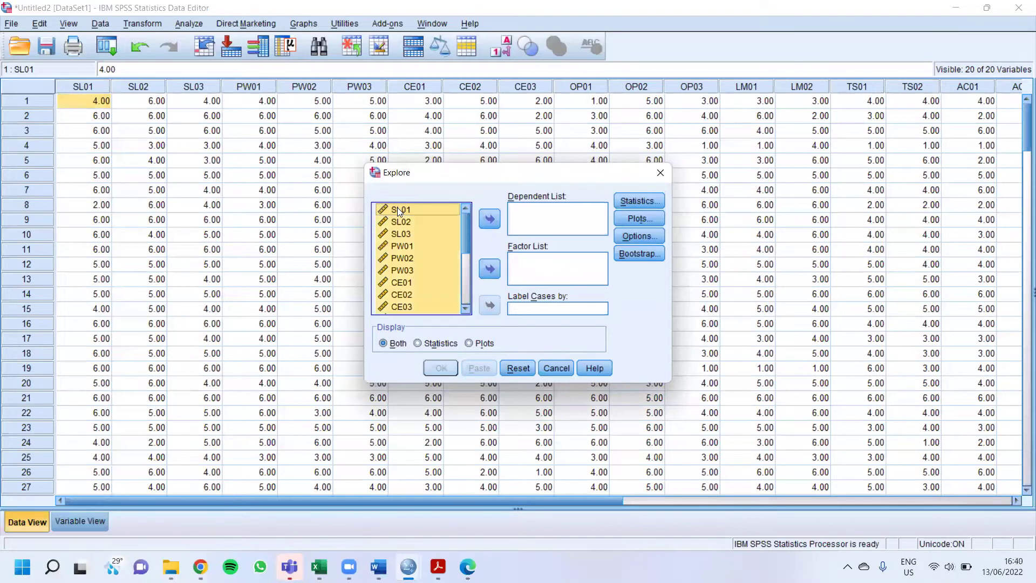
left_click(480, 216)
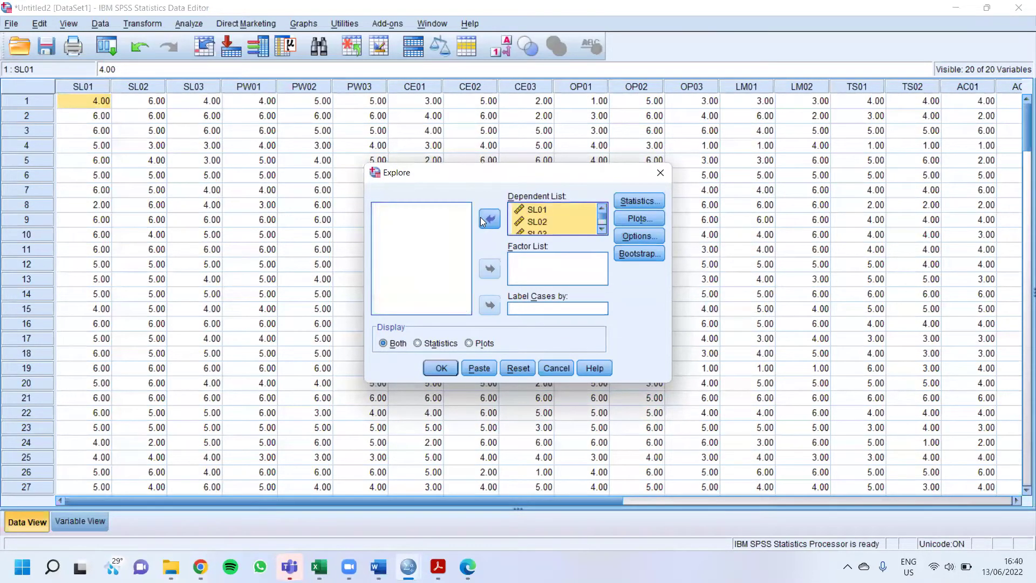
Enable normality plots with tests, limit the Explore display to plots, and run the analysis
left_click(632, 219)
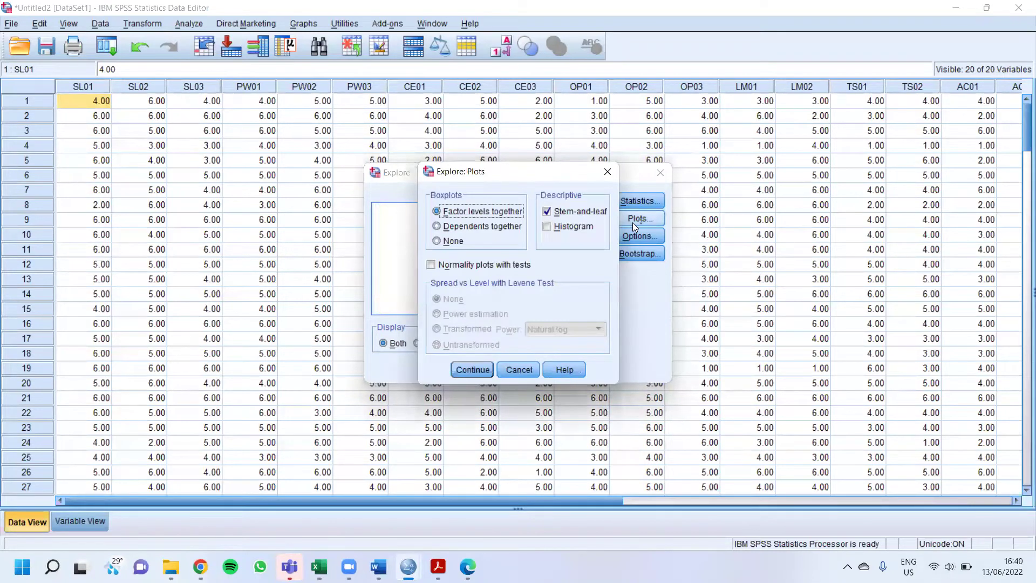
left_click(431, 265)
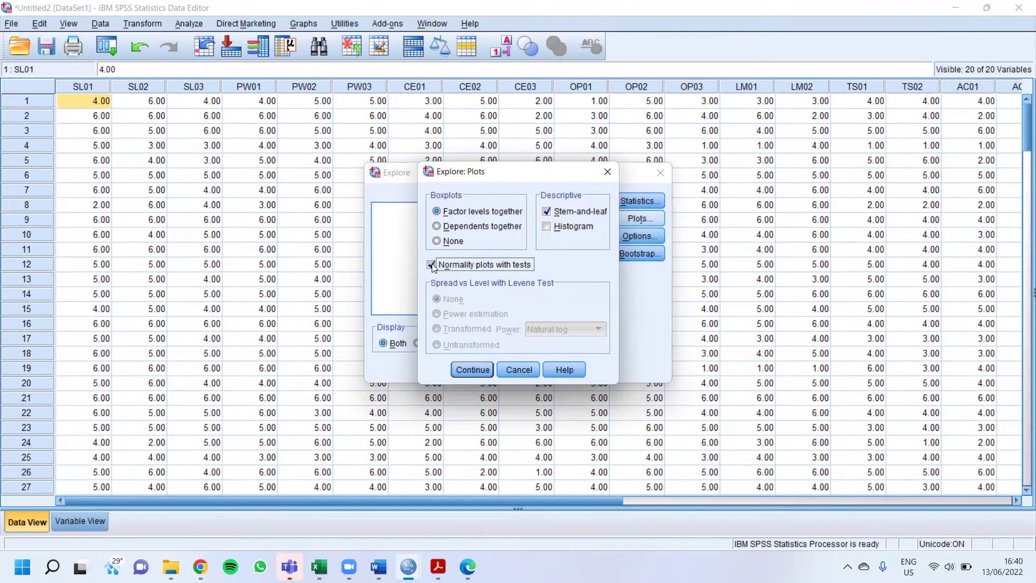
left_click(469, 369)
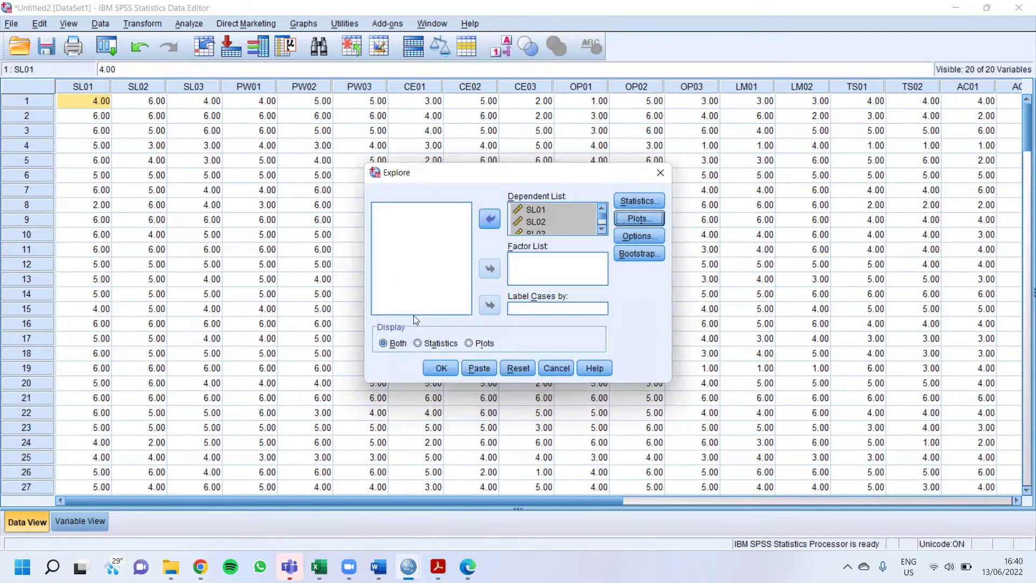
left_click(468, 343)
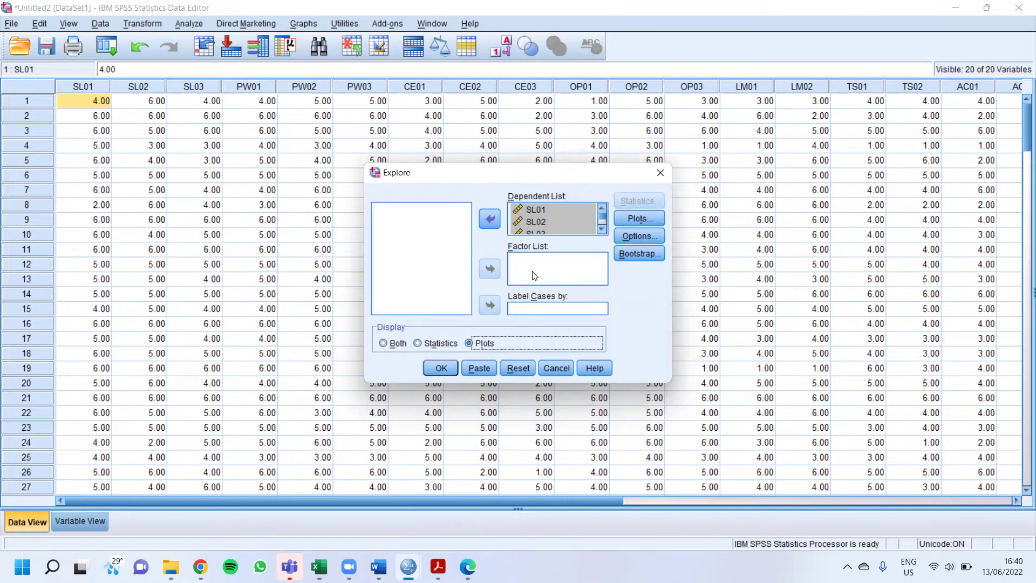
left_click(435, 368)
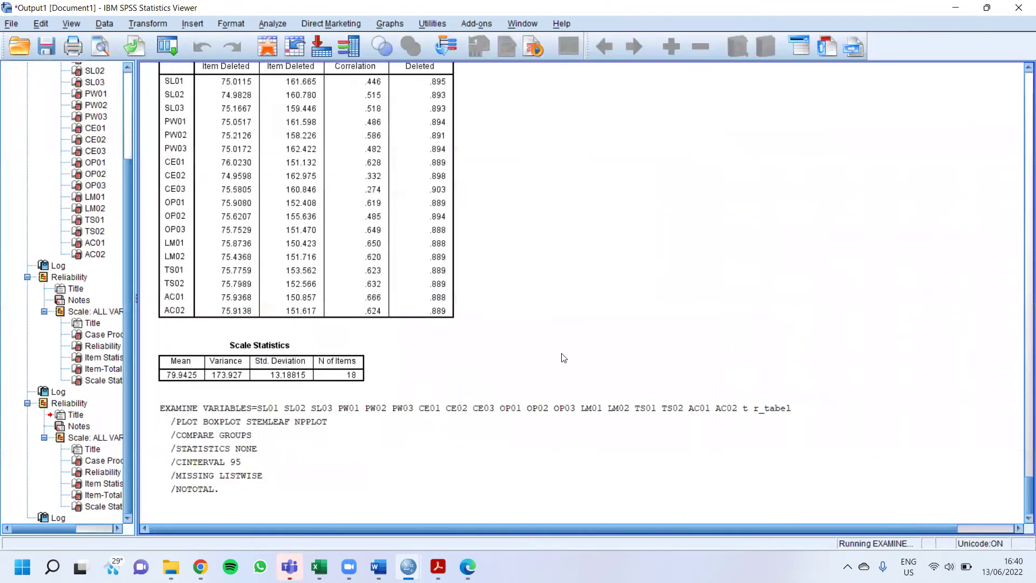
scroll(564, 357, "up", 10)
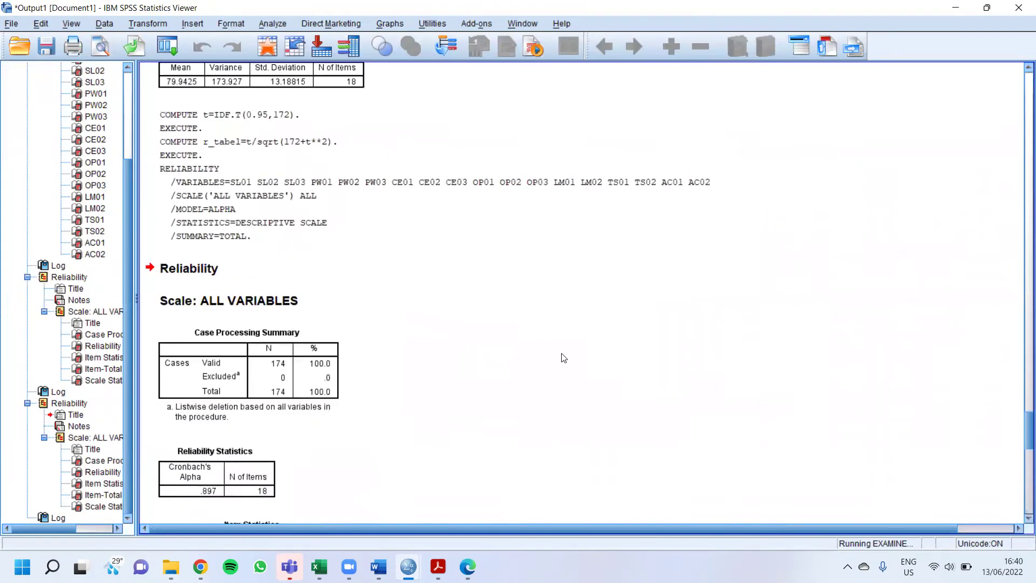
scroll(564, 358, "down", 10)
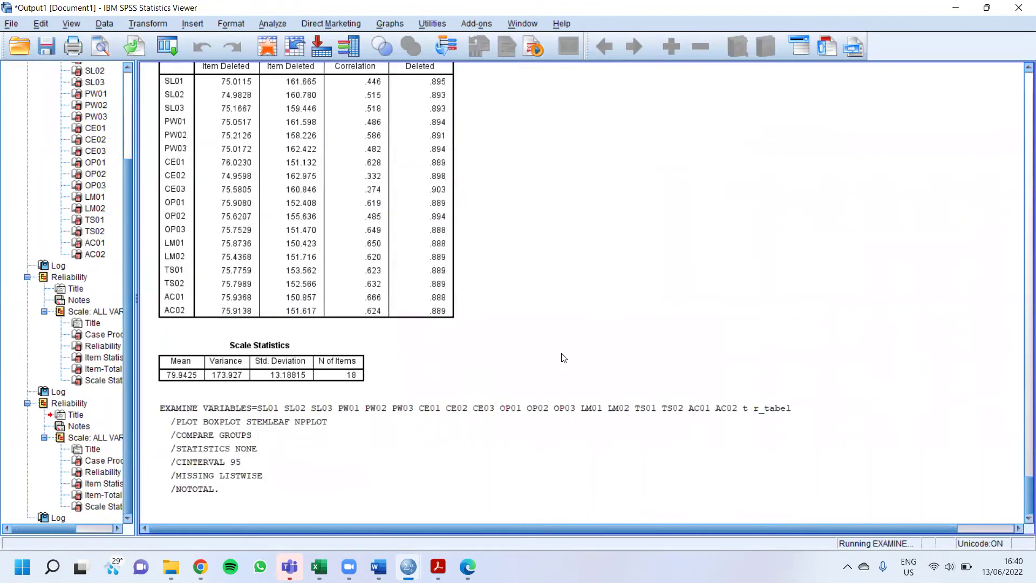
scroll(563, 358, "up", 10)
scroll(563, 358, "down", 10)
scroll(564, 357, "up", 20)
scroll(563, 358, "down", 20)
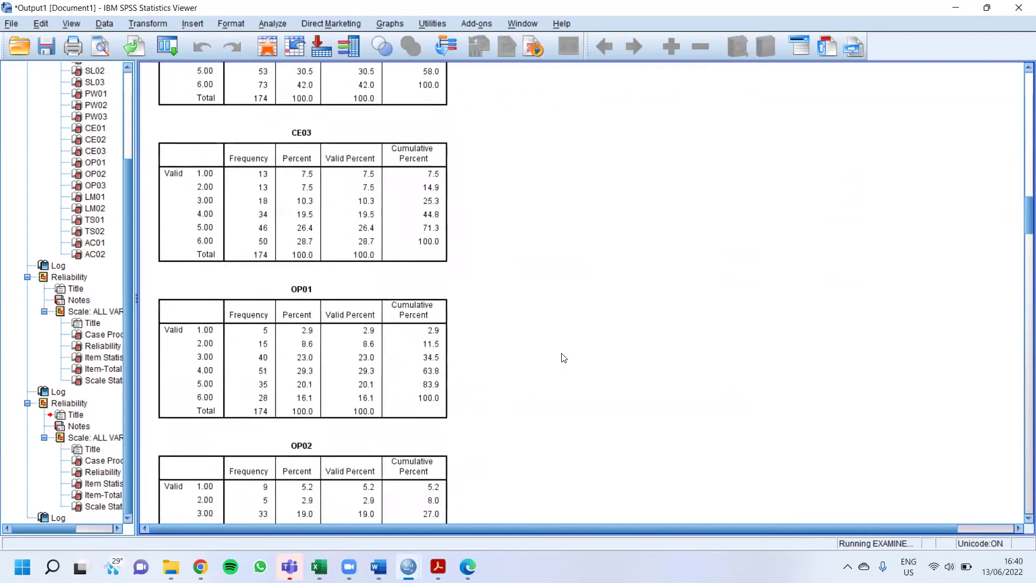
scroll(563, 358, "up", 20)
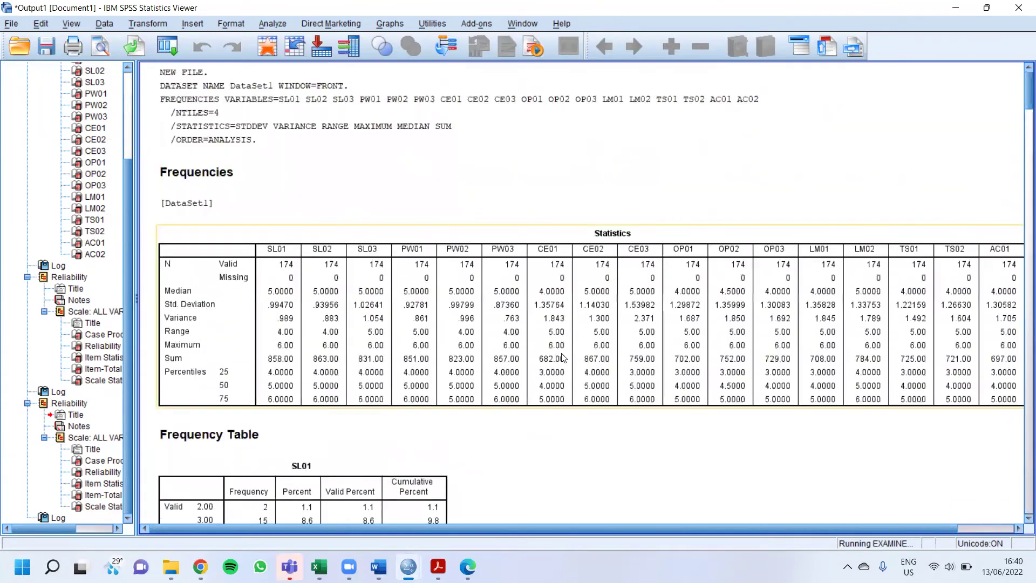
scroll(563, 358, "down", 20)
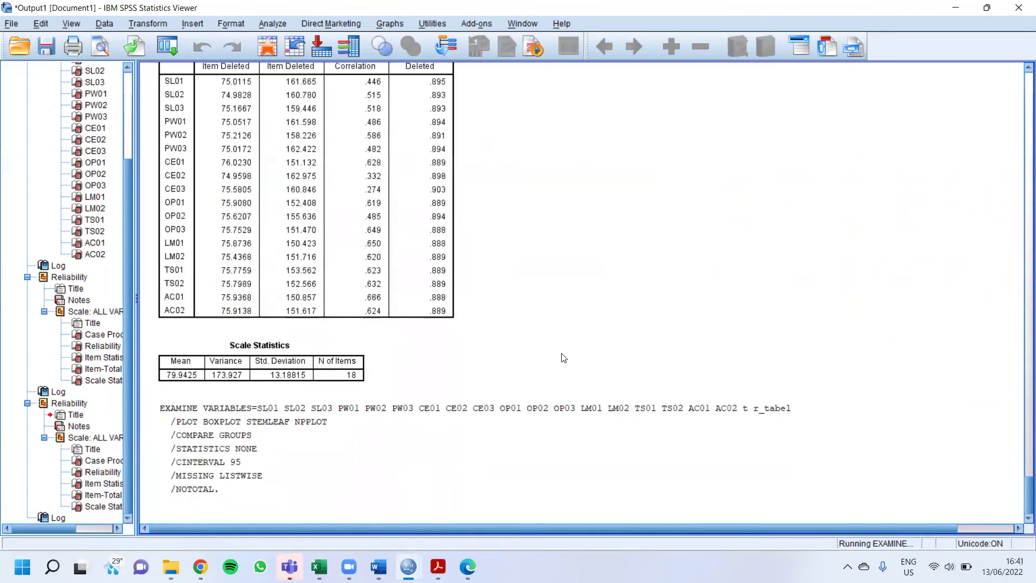
scroll(564, 357, "up", 3)
scroll(563, 358, "up", 4)
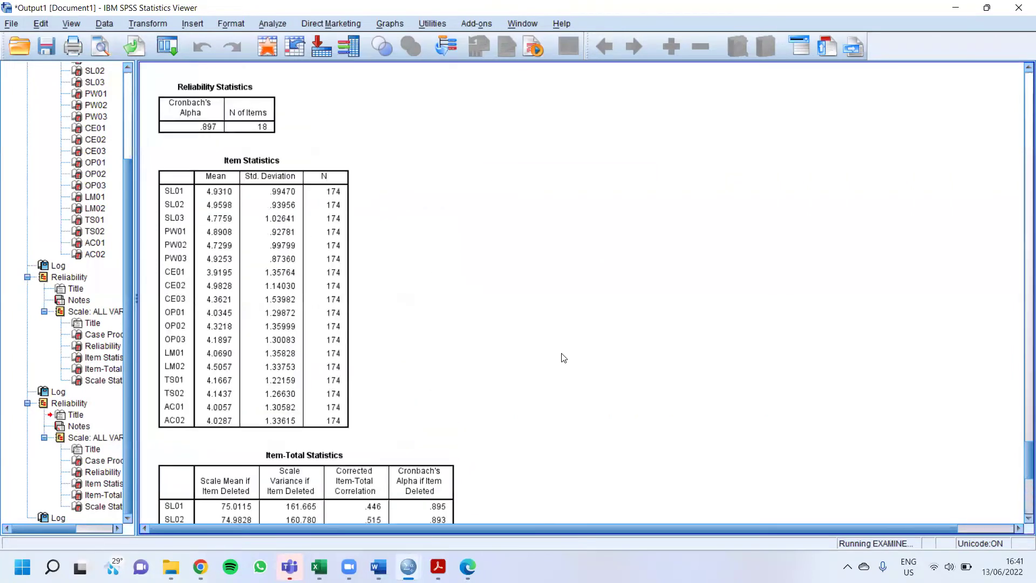
scroll(564, 357, "down", 7)
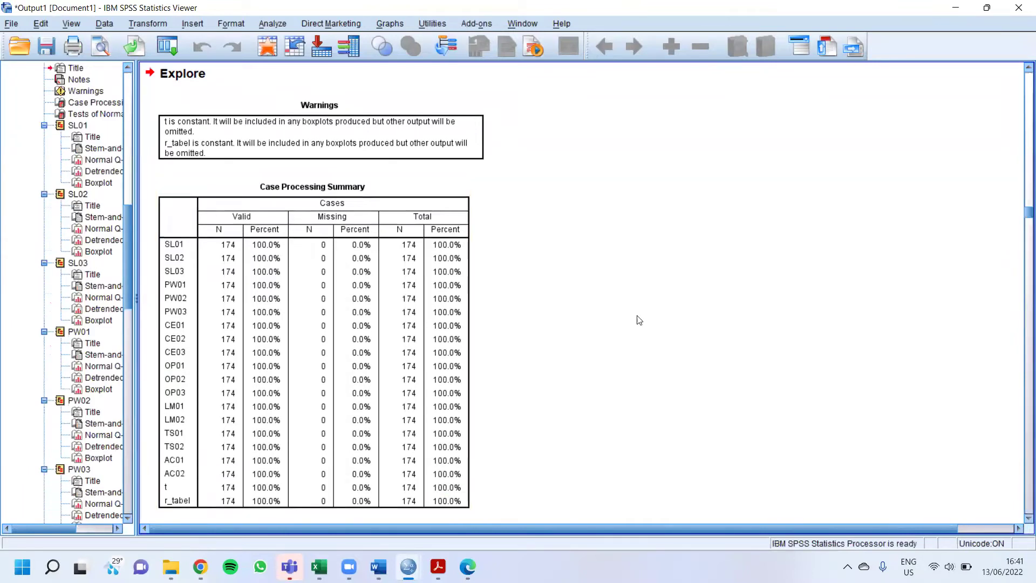
Examine the Warnings, Case Processing Summary and Tests of Normality tables in the Explore output
scroll(647, 316, "up", 3)
scroll(647, 315, "down", 3)
scroll(340, 233, "down", 4)
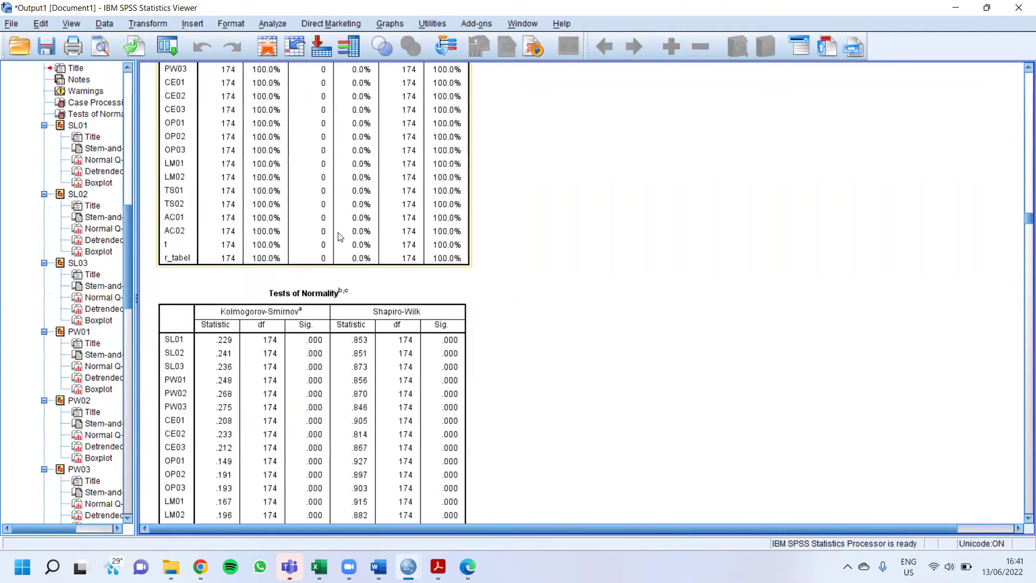
scroll(338, 236, "down", 10)
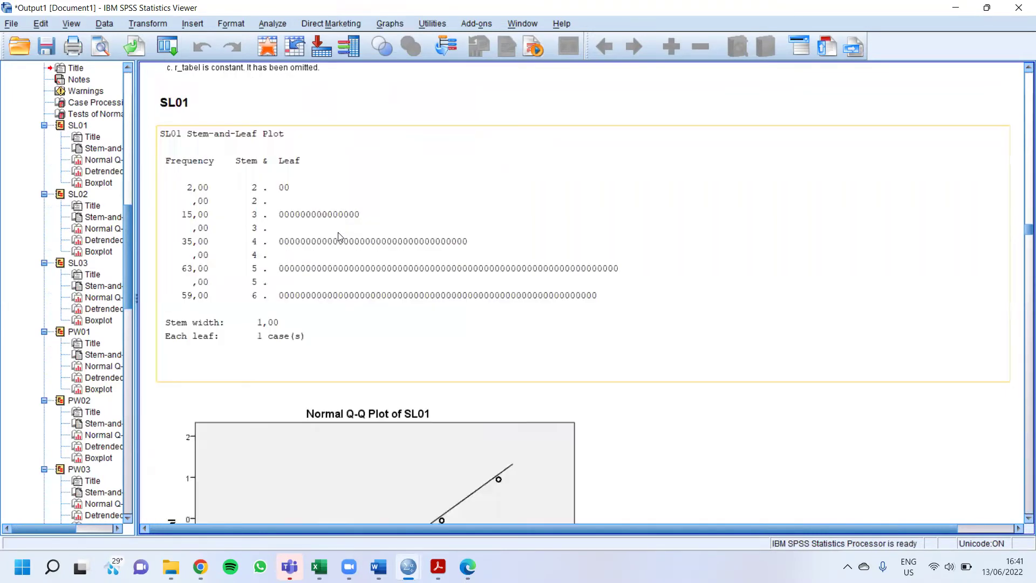
scroll(338, 237, "up", 7)
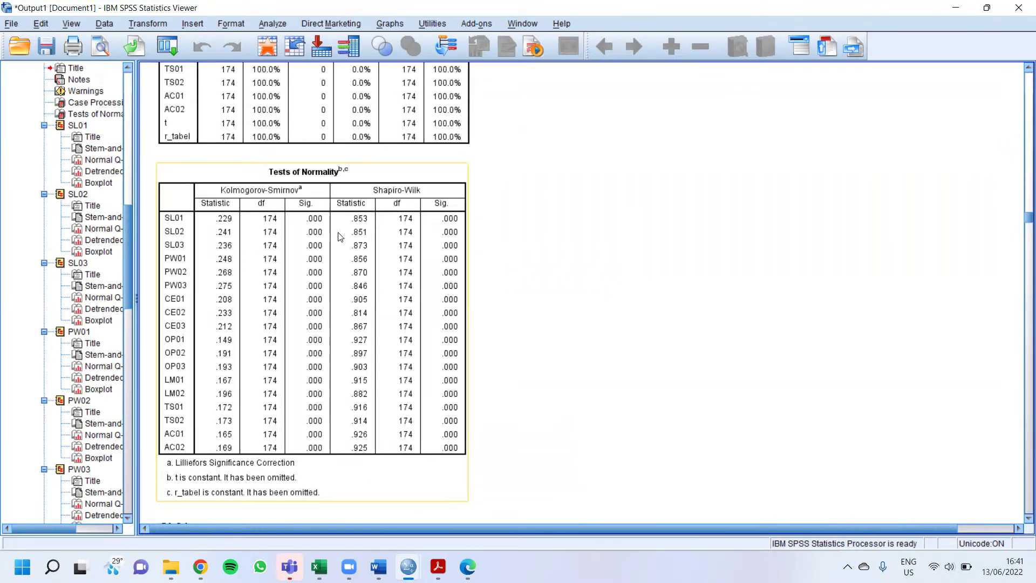
left_click(561, 318)
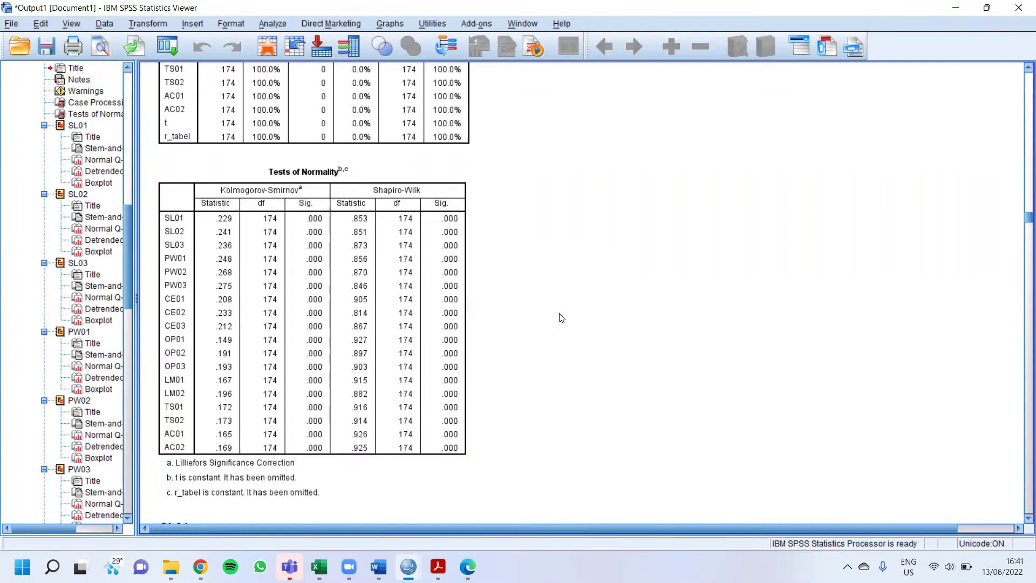
scroll(561, 318, "up", 5)
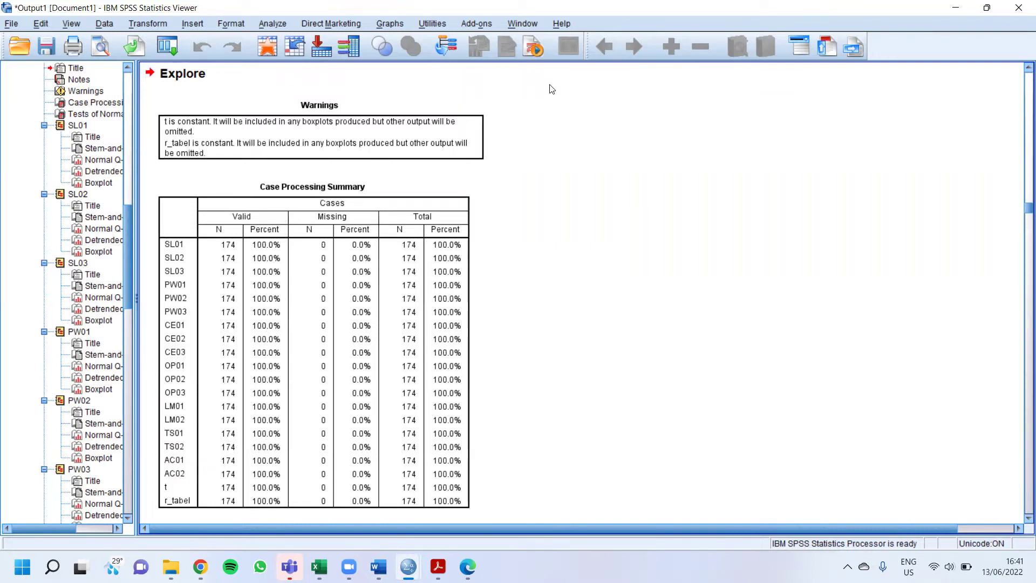
scroll(406, 262, "down", 15)
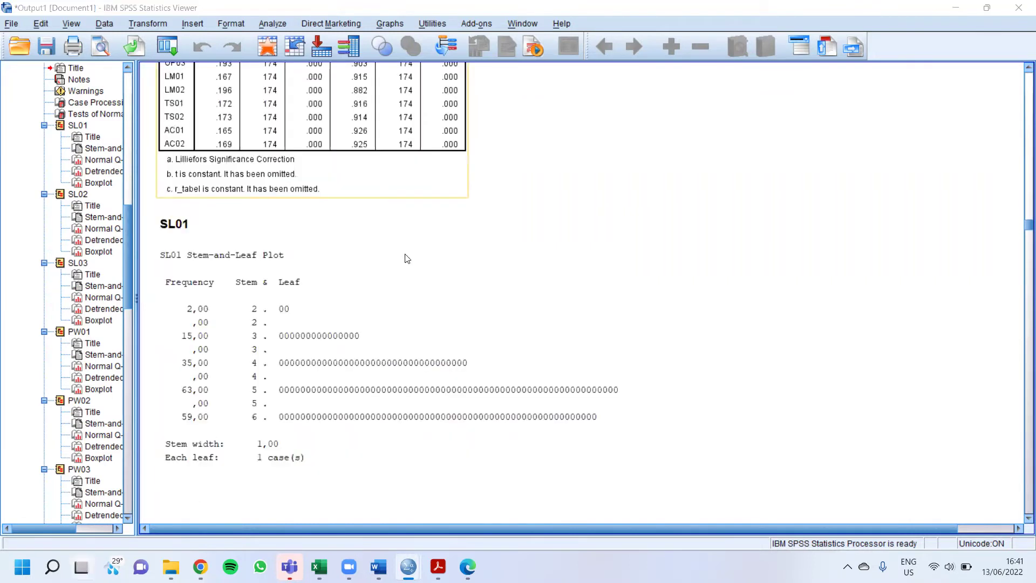
Examine the stem-and-leaf plots, normal Q-Q plots and boxplots for SL01, SL02 and SL03
key("super+Tab")
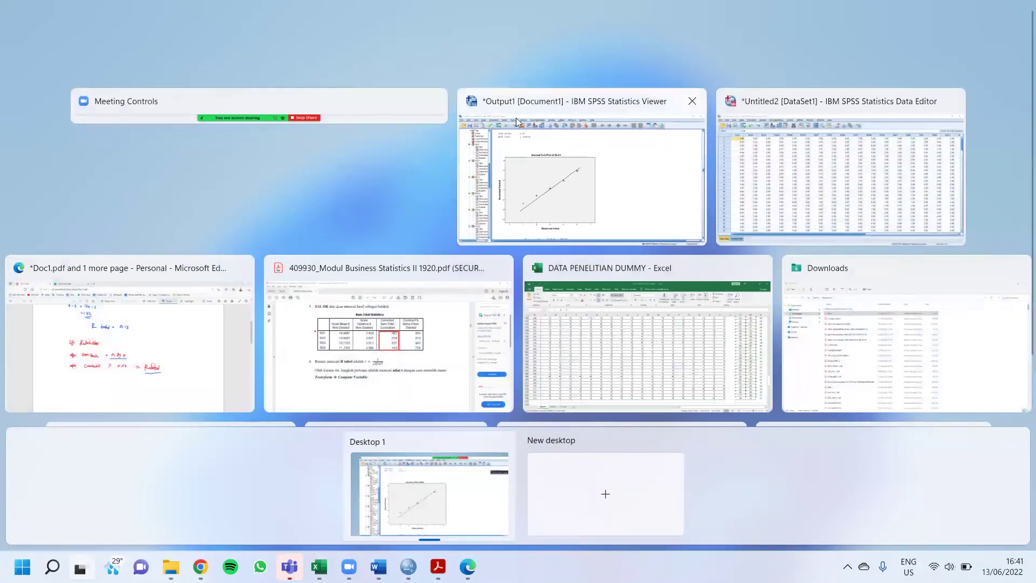
left_click(537, 155)
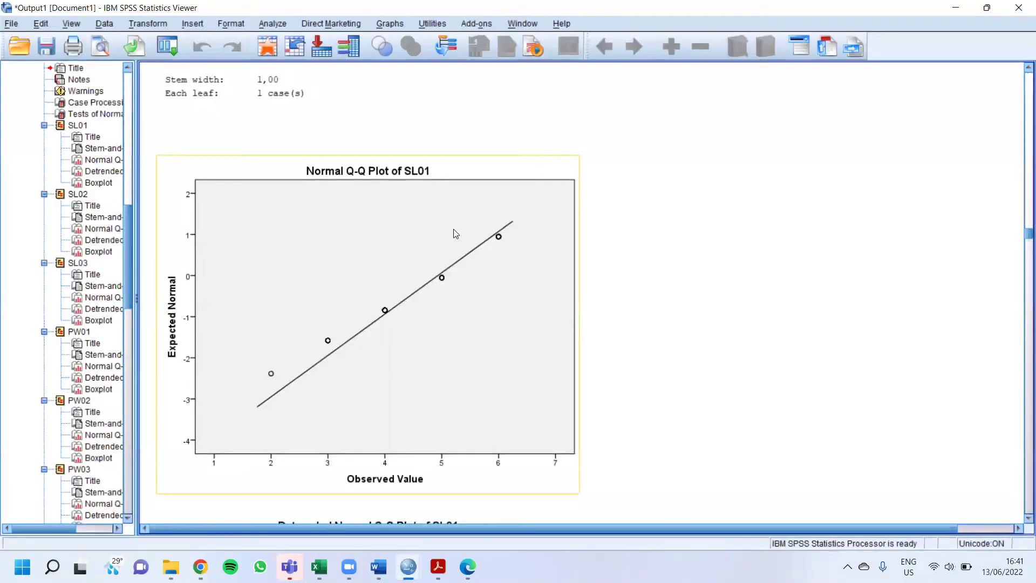
scroll(730, 359, "down", 10)
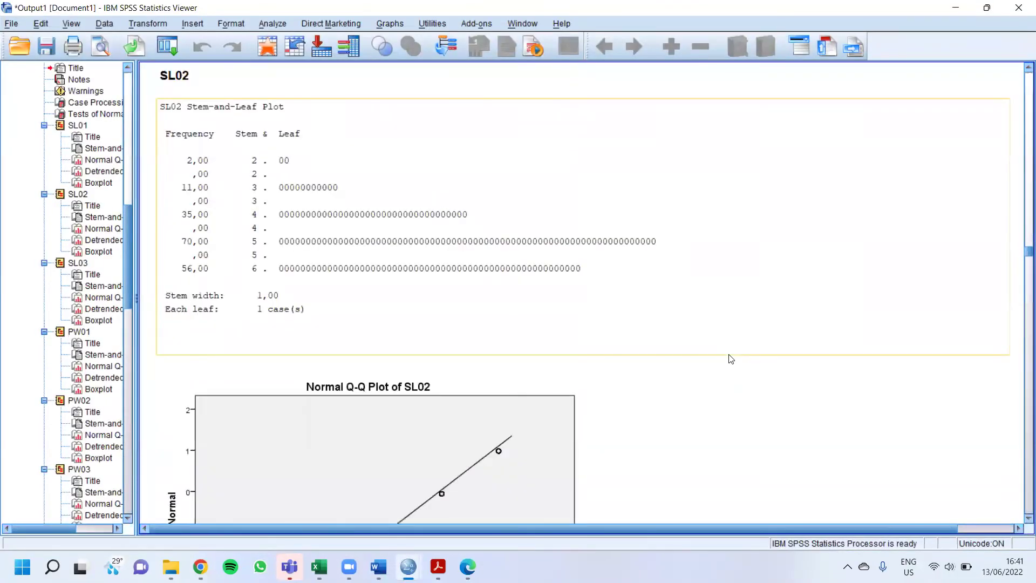
scroll(578, 304, "down", 20)
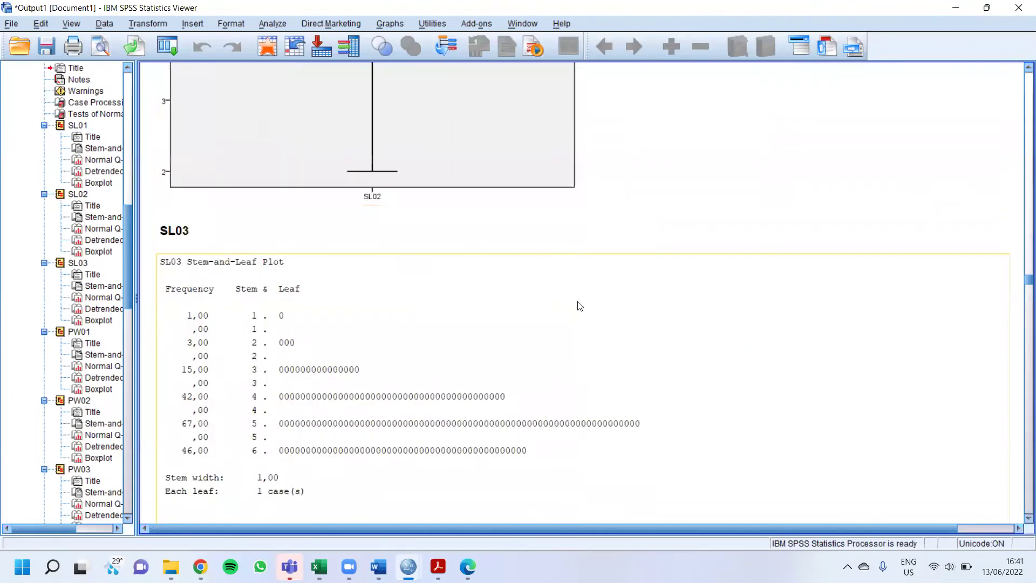
scroll(578, 305, "up", 20)
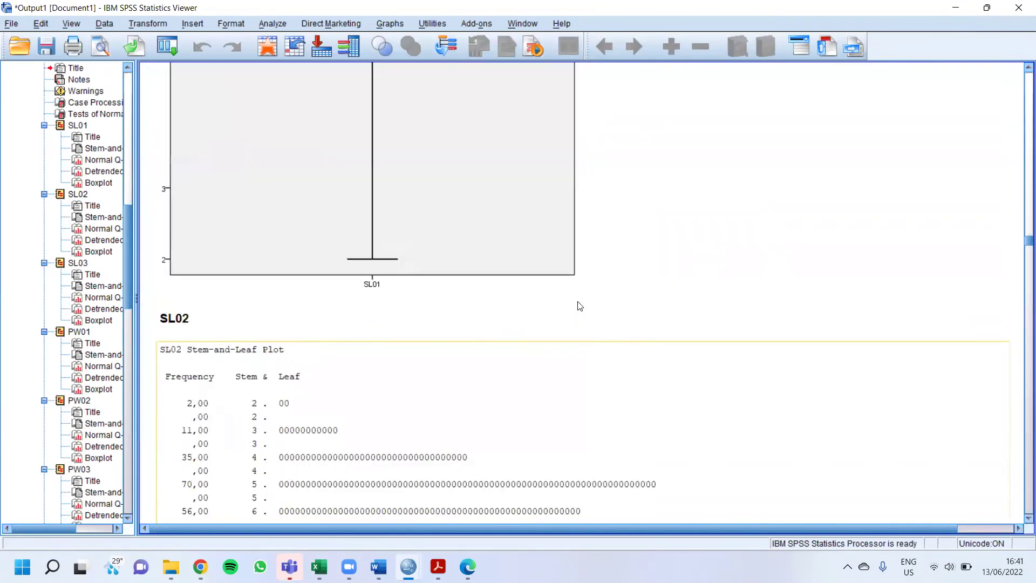
scroll(579, 306, "up", 3)
scroll(578, 306, "up", 6)
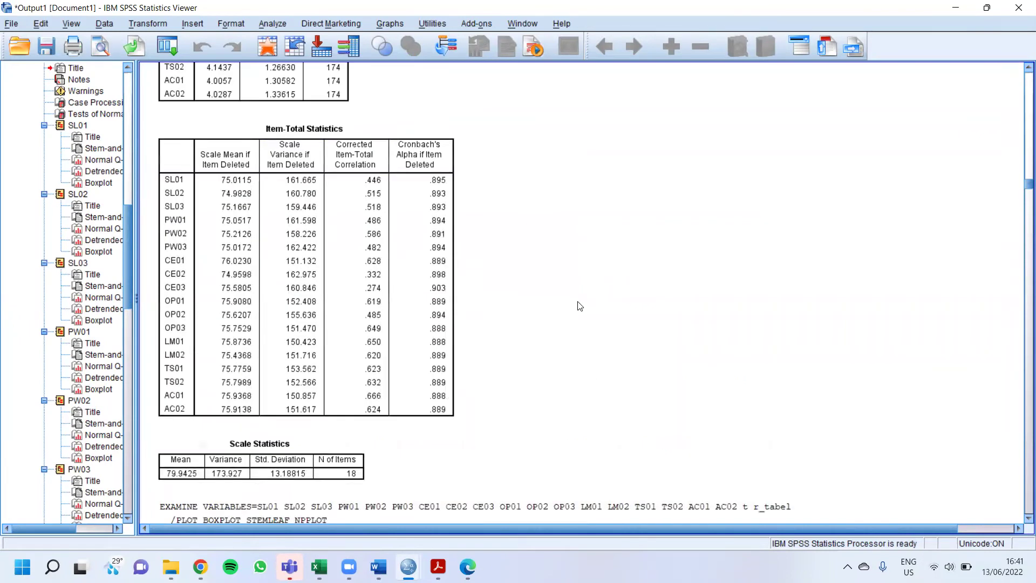
Return to the Tests of Normality table and examine the Kolmogorov-Smirnov and Shapiro-Wilk columns, especially the Sig. values
scroll(579, 306, "up", 6)
scroll(579, 305, "down", 10)
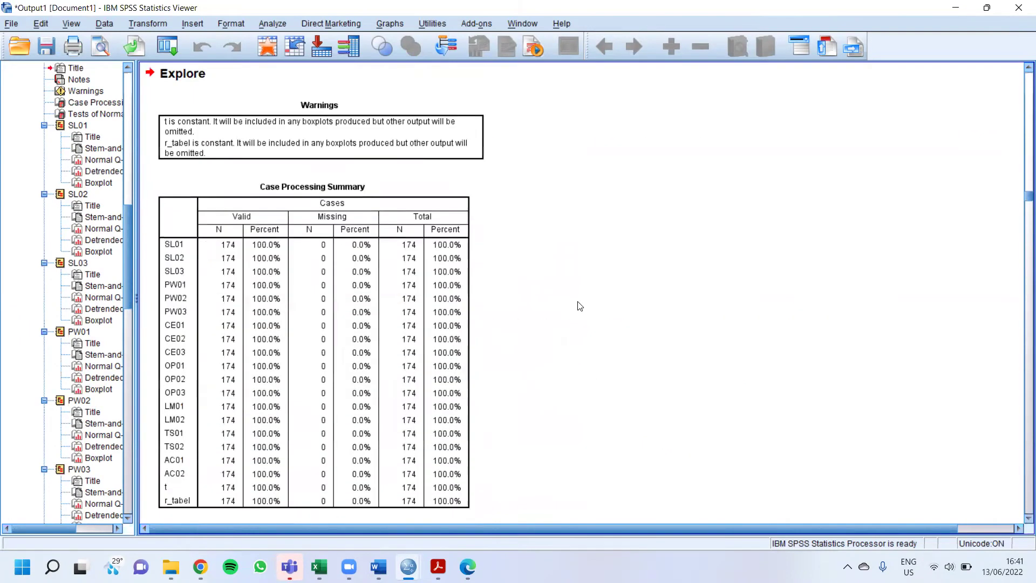
scroll(579, 305, "down", 15)
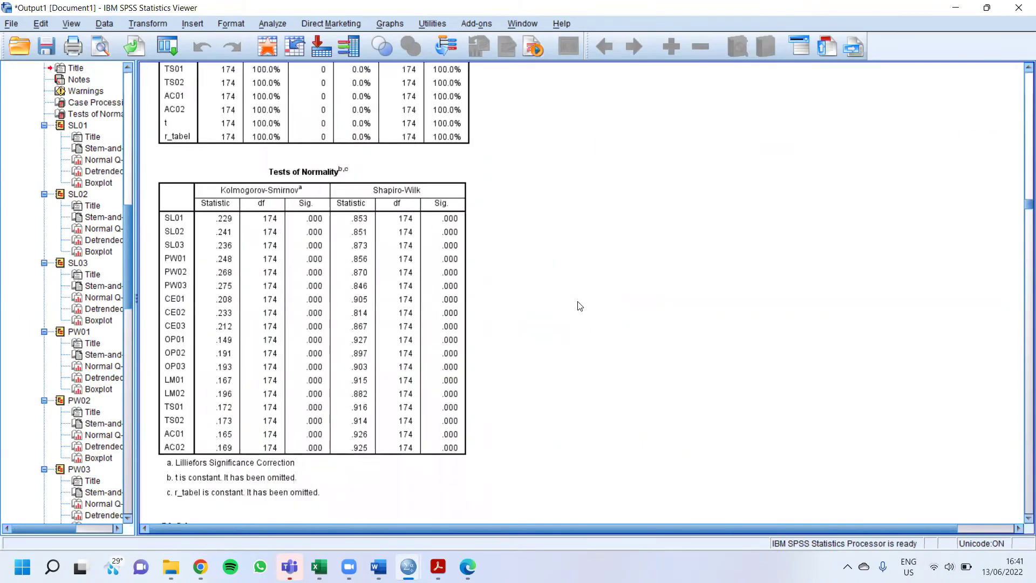
left_click(271, 174)
mouse_move(479, 555)
left_click(204, 241)
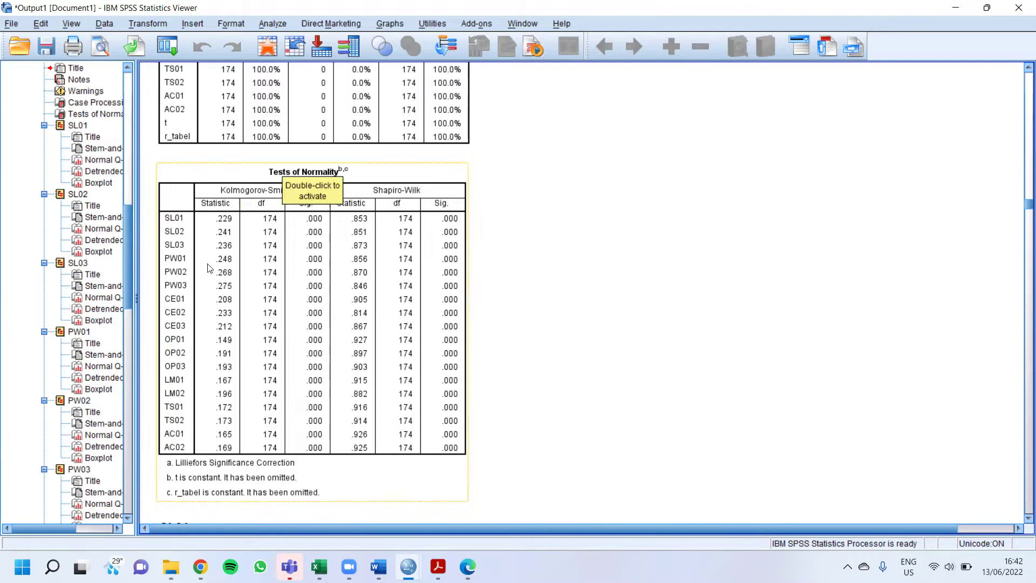
left_click(300, 221)
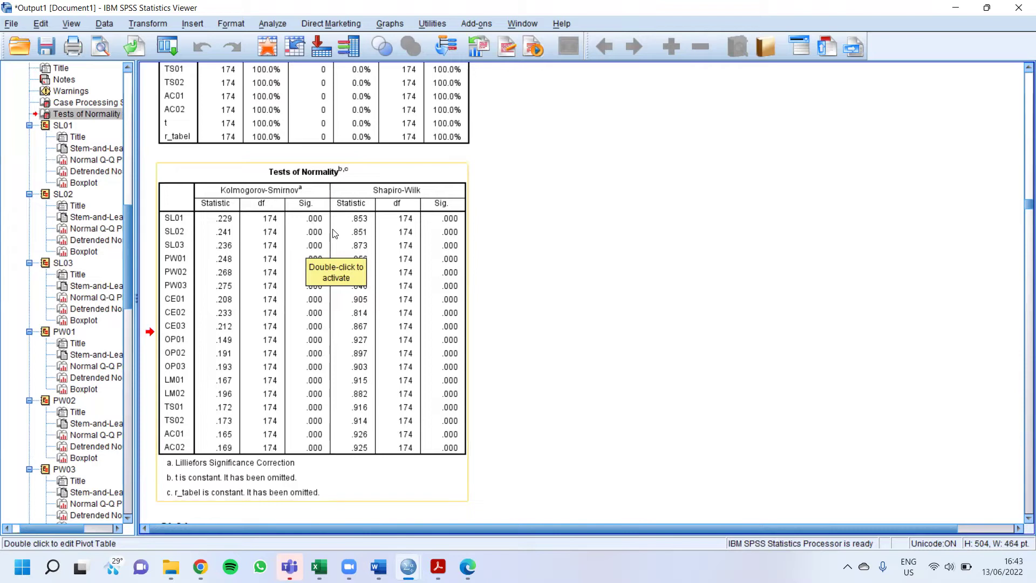
Switch to Doc1.pdf in Microsoft Edge and handwrite the underlined heading "Uji normalitas" in blue below the reliability notes
left_click(467, 564)
scroll(457, 340, "down", 3)
scroll(457, 340, "up", 2)
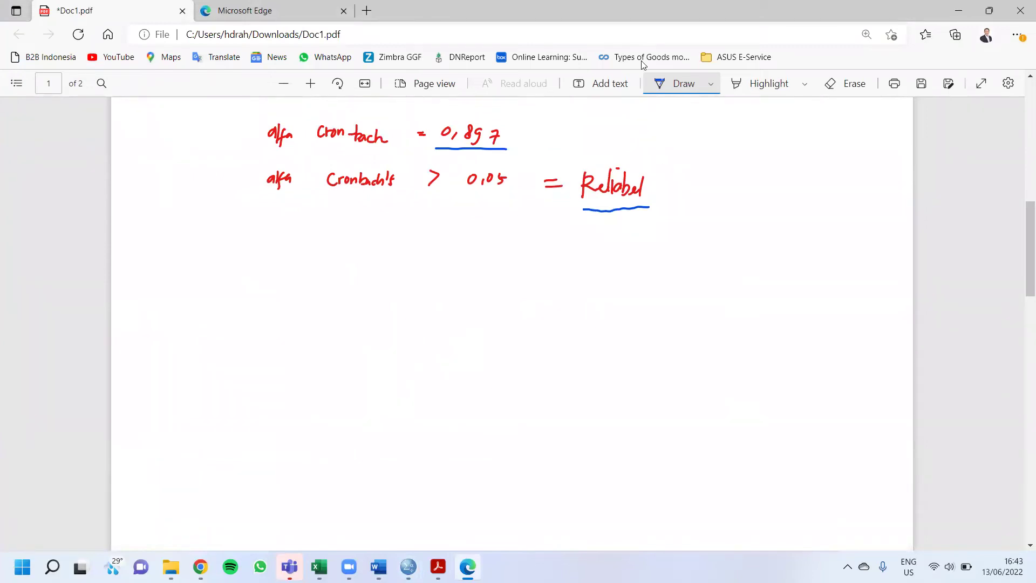
left_click(708, 83)
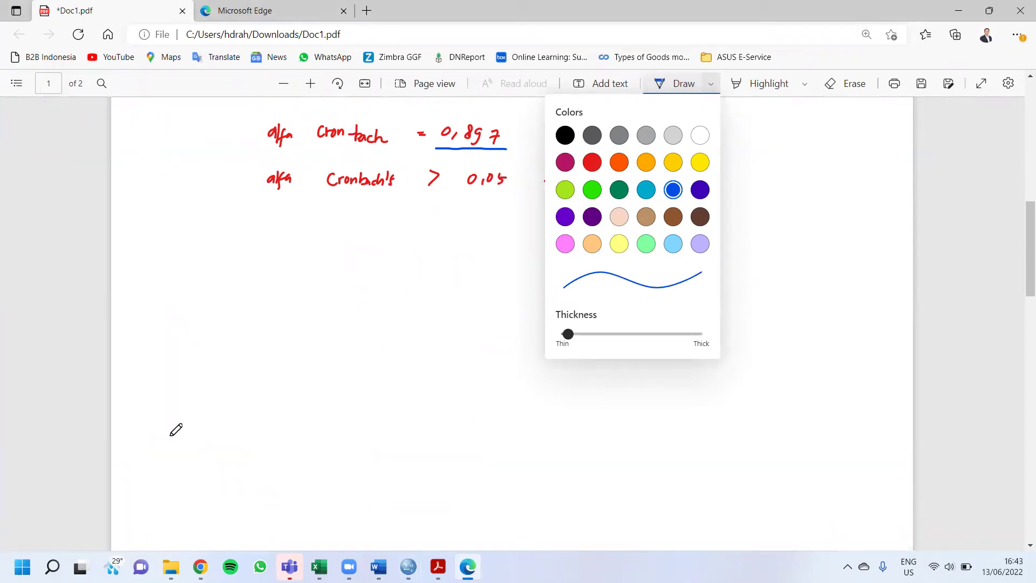
left_click(285, 257)
mouse_move(282, 257)
left_mouse_down()
mouse_move(290, 275)
mouse_move(279, 284)
mouse_move(386, 250)
mouse_move(361, 263)
left_mouse_up()
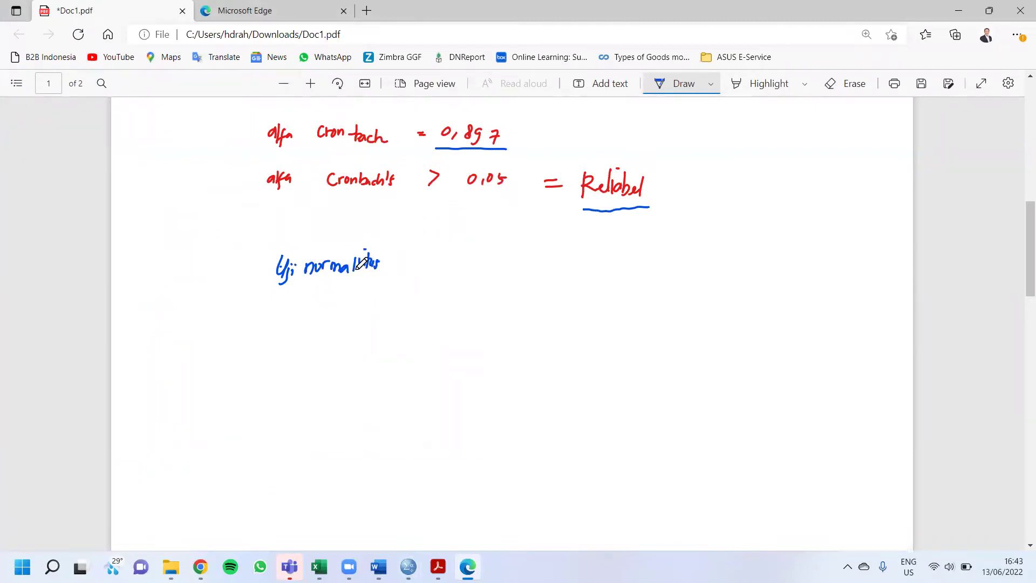
left_click_drag(263, 295, 299, 295)
Handwrite the test selection rules below the heading: "Sampel <50 Shapiro-wilk" and "Sampel ≥50 Kolmogorov"
mouse_move(380, 314)
left_mouse_down()
mouse_move(474, 323)
mouse_move(561, 302)
mouse_move(575, 326)
mouse_move(639, 325)
left_mouse_up()
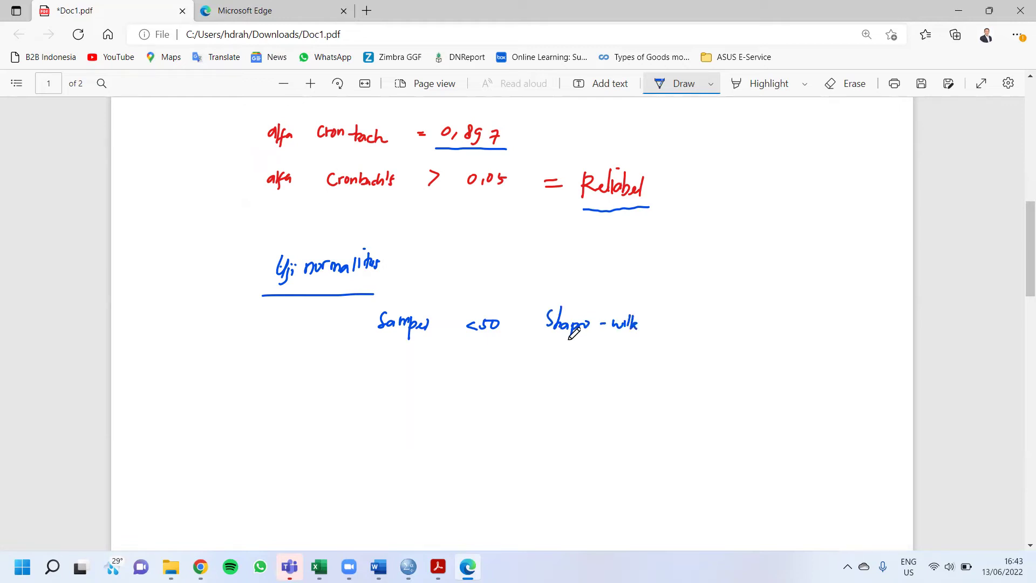
mouse_move(380, 353)
left_mouse_down()
mouse_move(409, 364)
mouse_move(470, 352)
mouse_move(463, 367)
mouse_move(482, 369)
mouse_move(491, 359)
mouse_move(611, 369)
mouse_move(628, 359)
left_mouse_up()
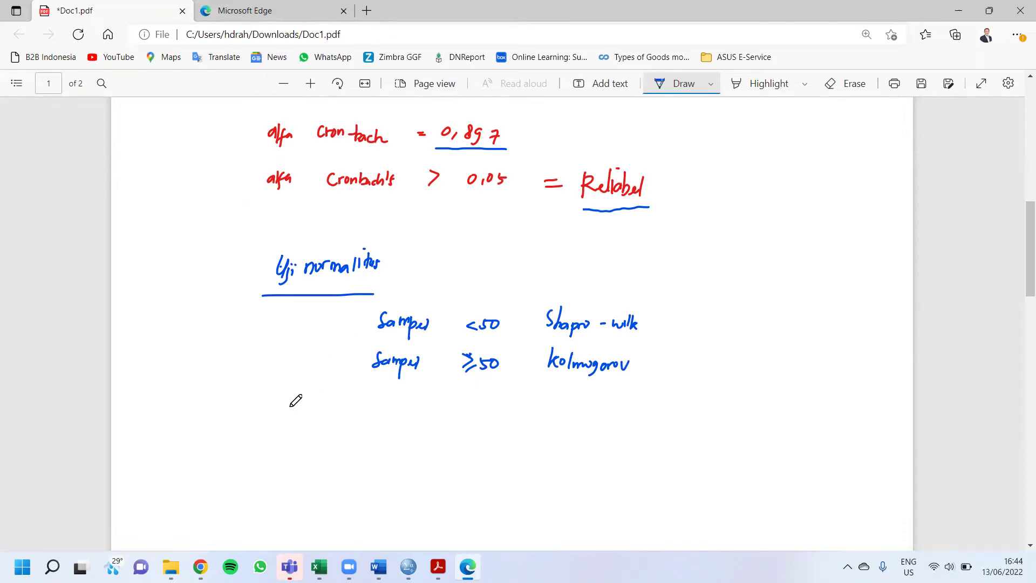
Handwrite the decision rule "Sig < 0,05 = normal" in blue below the sample size rules, erasing the miswritten character after "Sig"
mouse_move(297, 402)
left_mouse_down()
mouse_move(260, 413)
mouse_move(270, 419)
left_mouse_up()
left_click(826, 89)
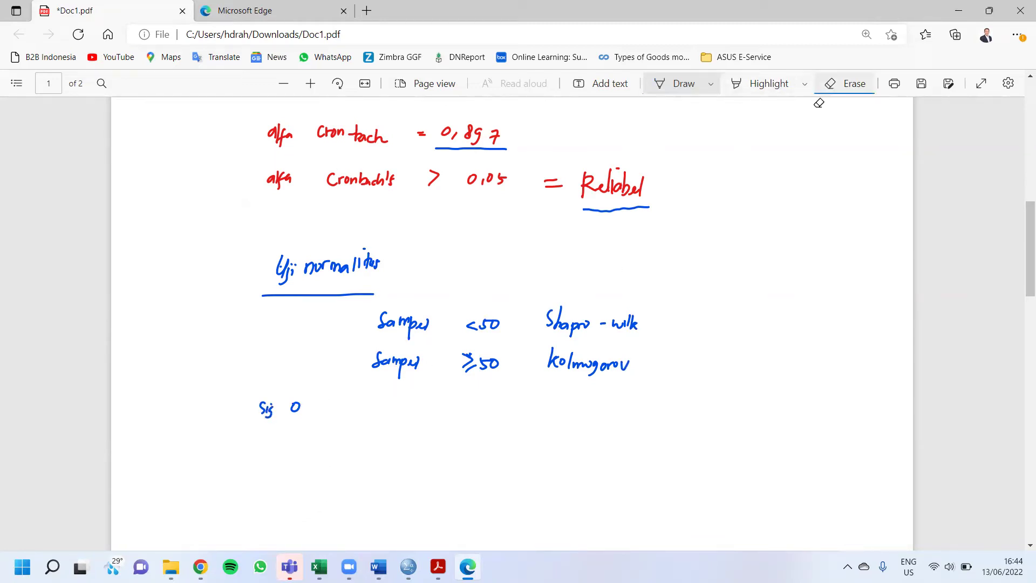
left_click(296, 406)
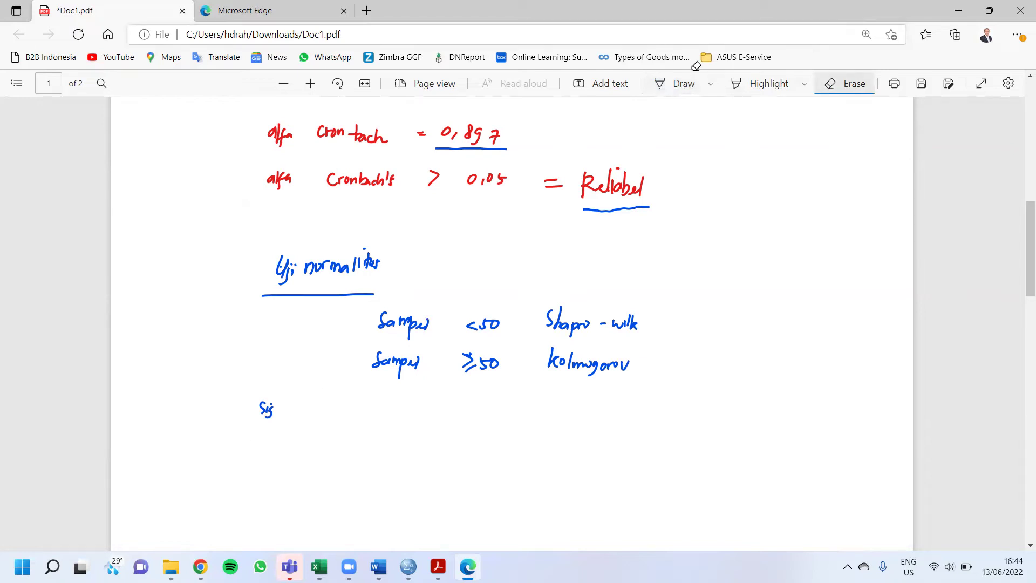
left_click(682, 86)
mouse_move(301, 402)
left_mouse_down()
mouse_move(301, 414)
mouse_move(316, 405)
mouse_move(321, 414)
left_mouse_up()
left_click_drag(329, 404, 381, 408)
left_click_drag(374, 411, 442, 421)
left_click(422, 414)
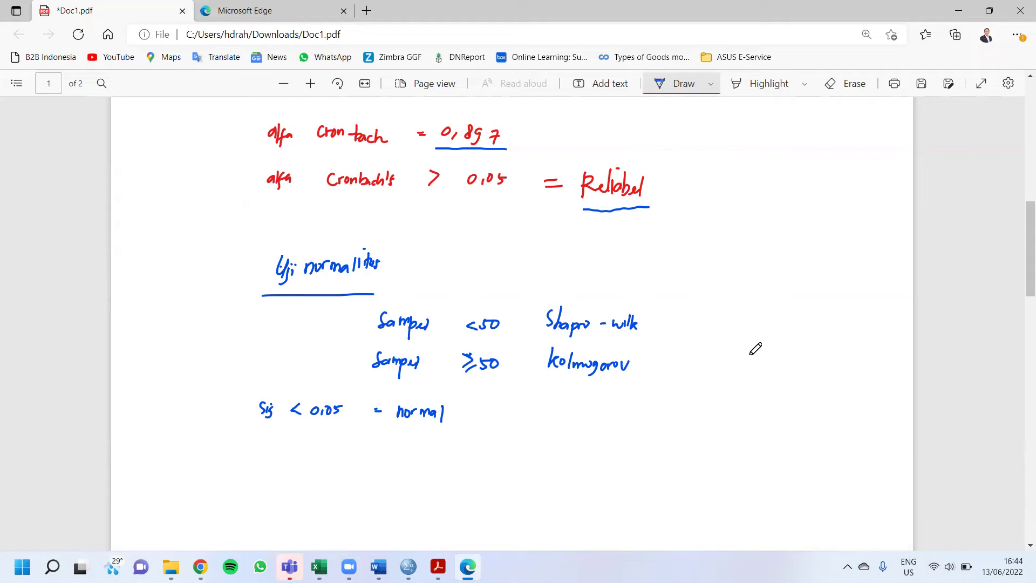
Sketch a bell curve on a baseline with two dotted vertical limits beside the test rules, and a left-skewed curve beneath it
left_click_drag(736, 341, 839, 343)
mouse_move(761, 340)
left_mouse_down()
mouse_move(794, 313)
mouse_move(796, 330)
mouse_move(815, 339)
left_mouse_up()
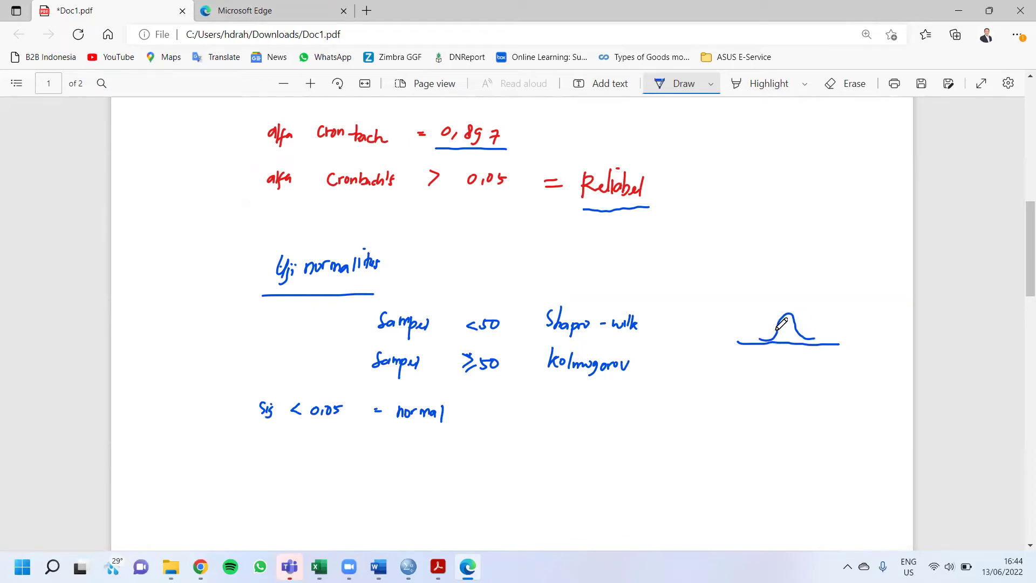
left_click(775, 347)
left_click(775, 352)
left_click(801, 328)
left_click(801, 332)
left_click(801, 336)
left_click(801, 340)
left_click(801, 345)
left_click(802, 350)
left_click(802, 355)
left_click_drag(754, 404, 851, 402)
mouse_move(771, 402)
left_mouse_down()
mouse_move(822, 376)
mouse_move(839, 400)
left_mouse_up()
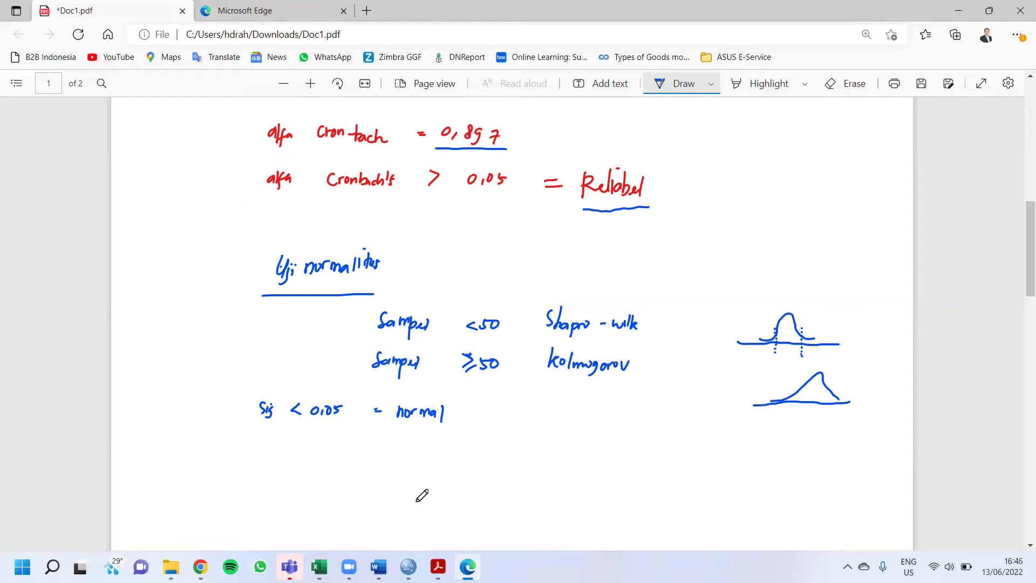
Look at the item data in the SPSS Data Editor and bring up the blank second page of Doc1.pdf in Edge
mouse_move(409, 566)
left_click(439, 497)
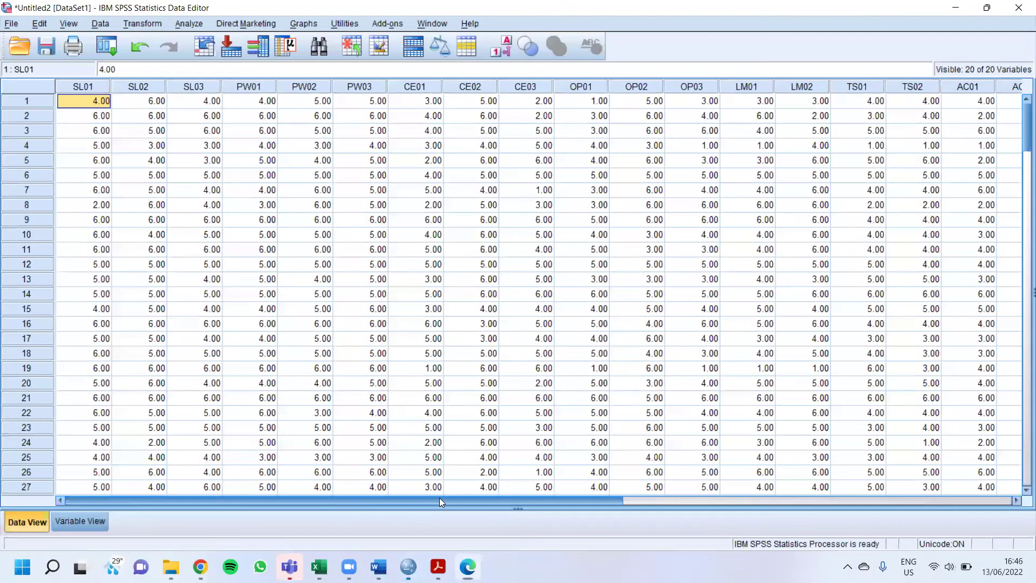
left_click(84, 102)
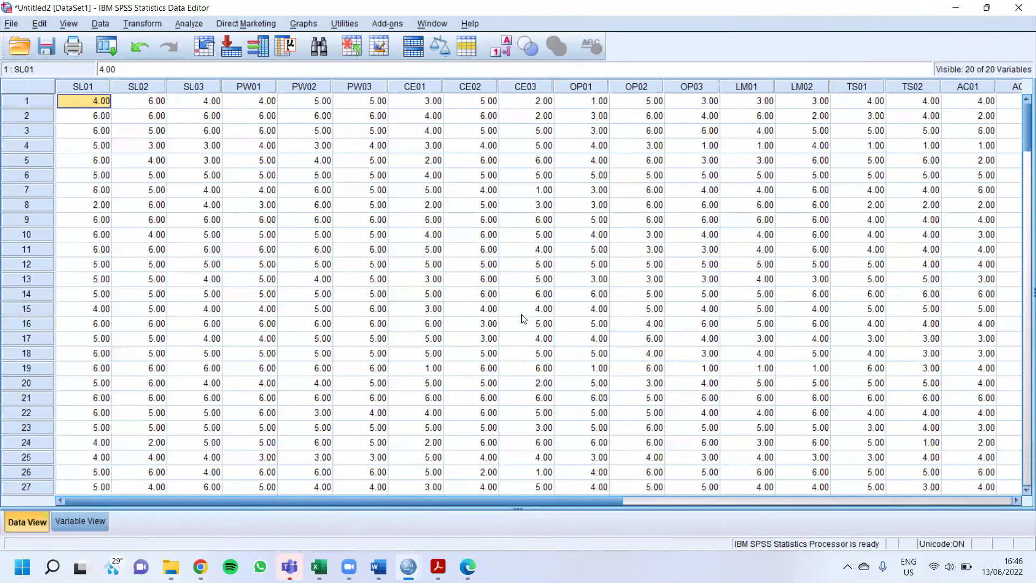
mouse_move(467, 567)
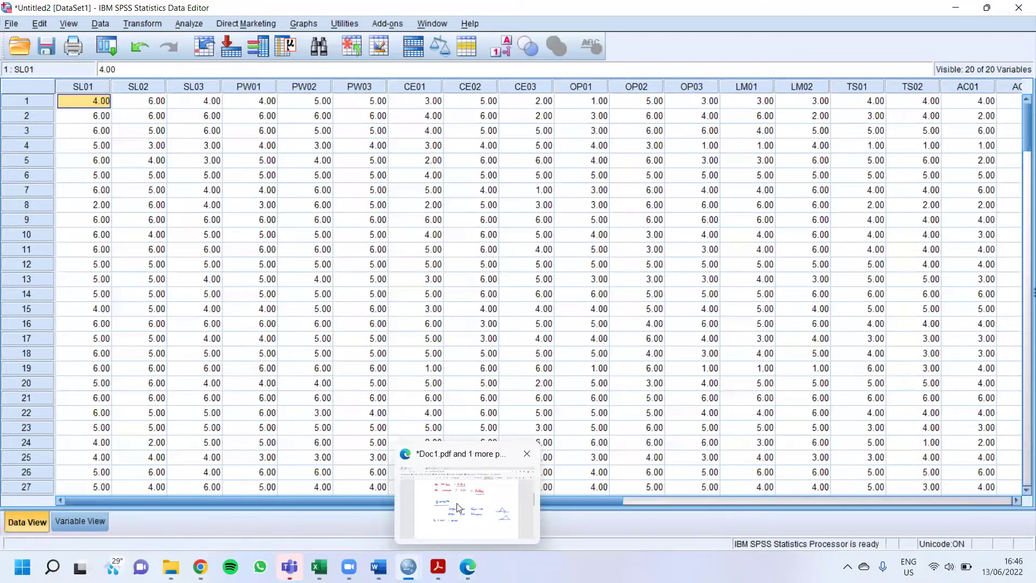
left_click(458, 507)
scroll(452, 399, "down", 5)
scroll(452, 399, "up", 3)
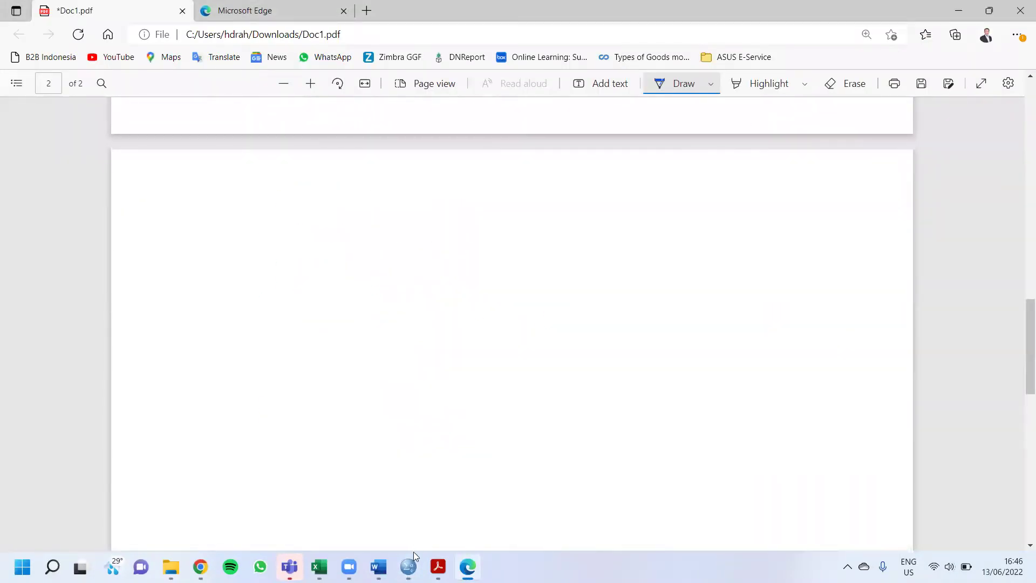
mouse_move(408, 565)
left_click(458, 490)
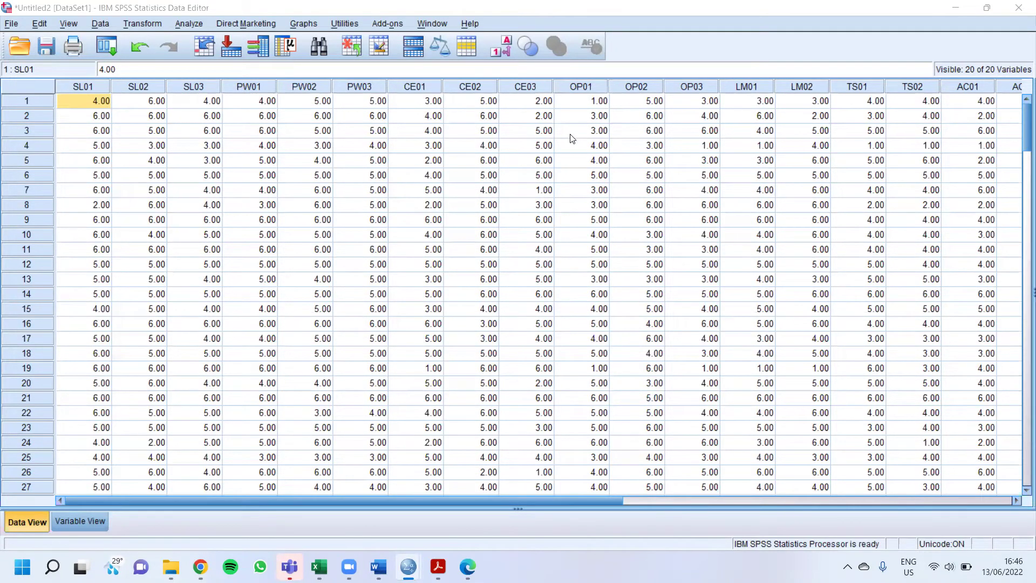
left_click(101, 105)
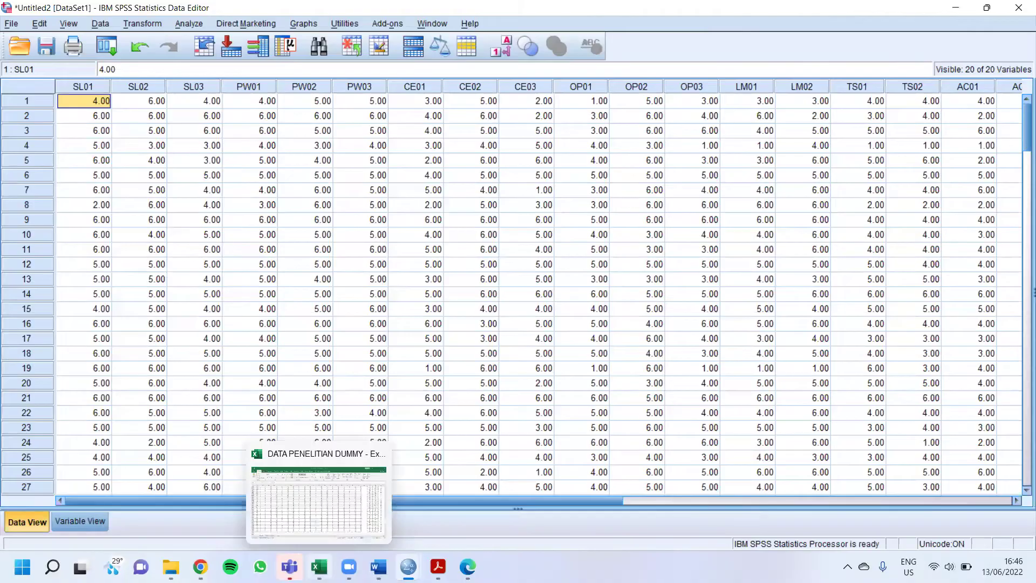
Switch to the DATA PENELITIAN DUMMY workbook in Excel and examine the Motivasi(X), Kemampuan Teknologi Digital(MED) and Prestasi(Y) column groups
left_click(319, 566)
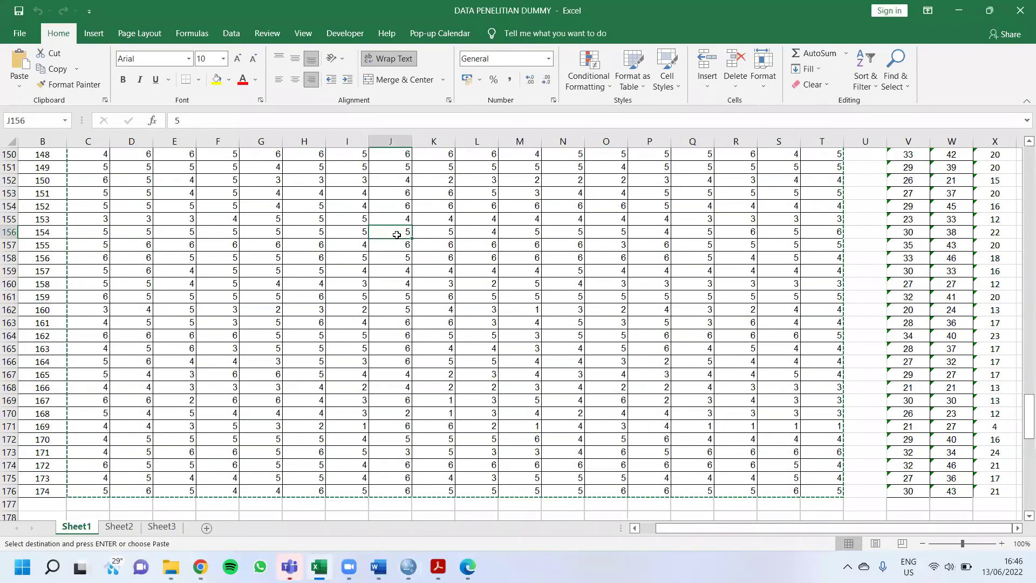
scroll(397, 234, "up", 19)
scroll(397, 234, "down", 1)
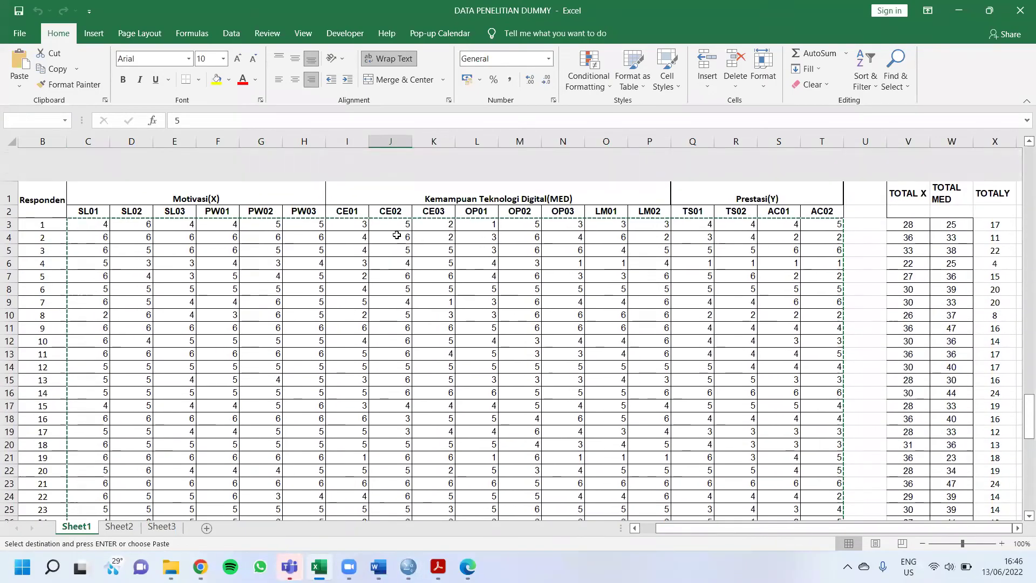
left_click(135, 177)
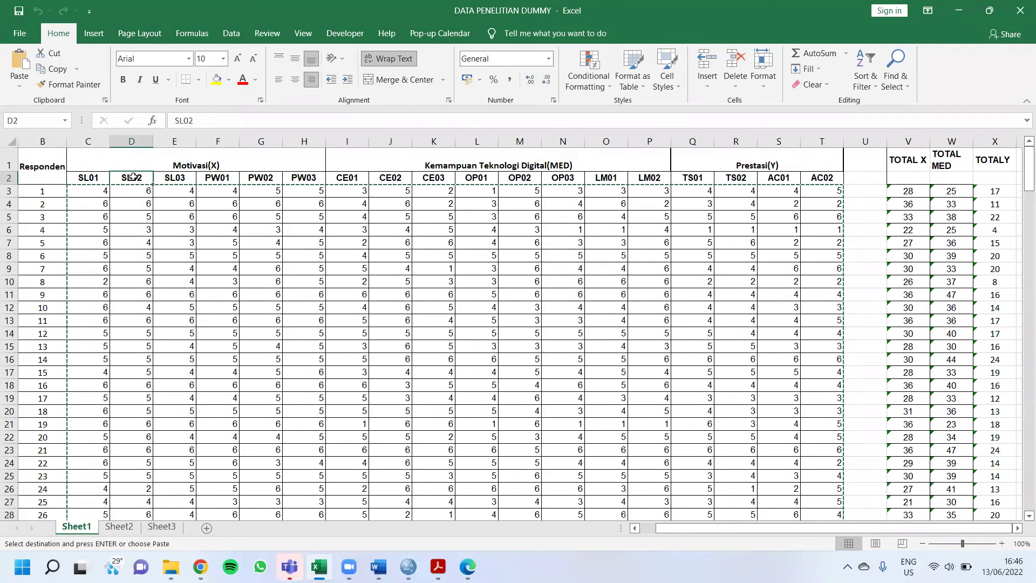
left_click(242, 165)
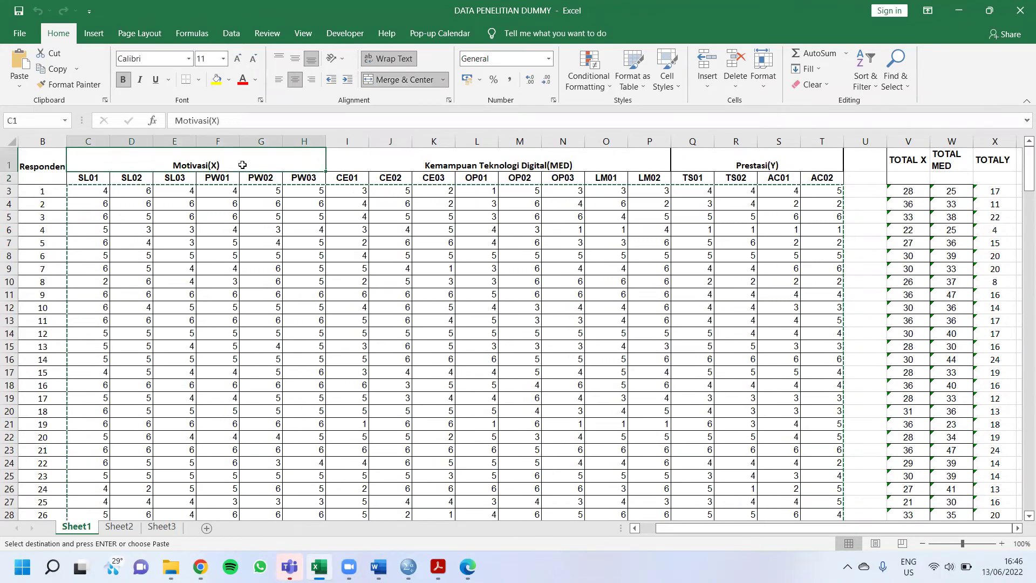
left_click(515, 160)
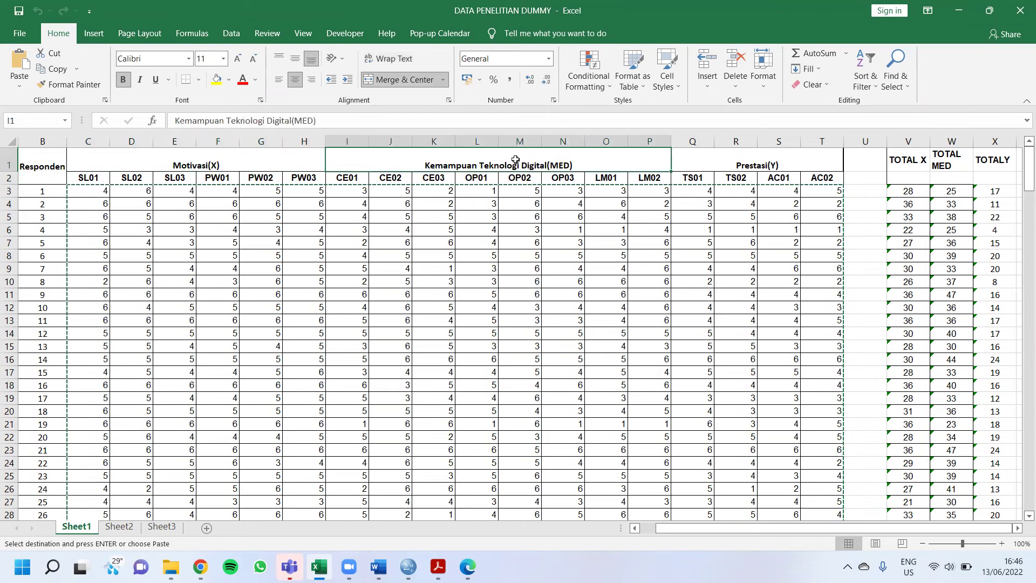
left_click(748, 160)
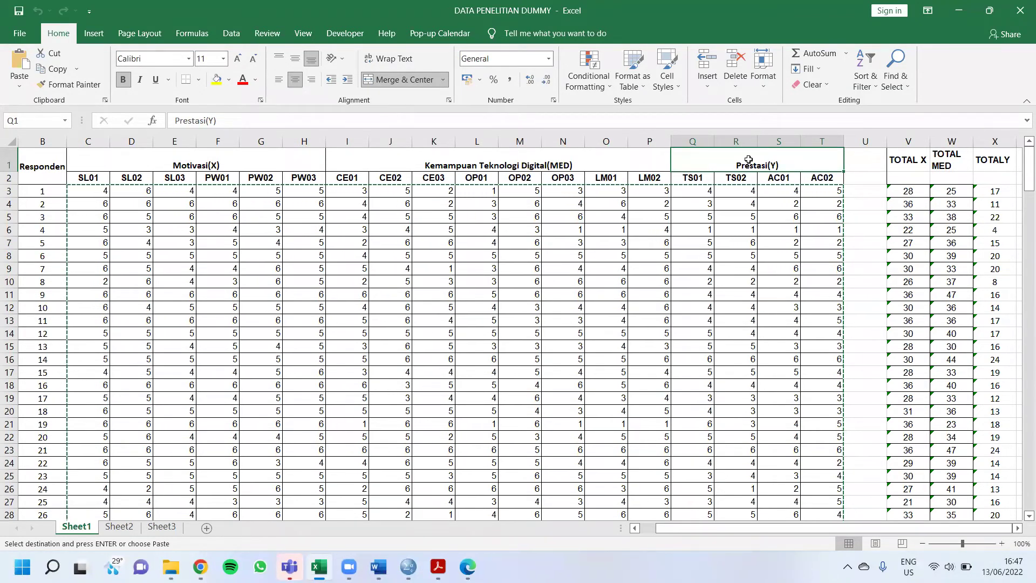
left_click(99, 191)
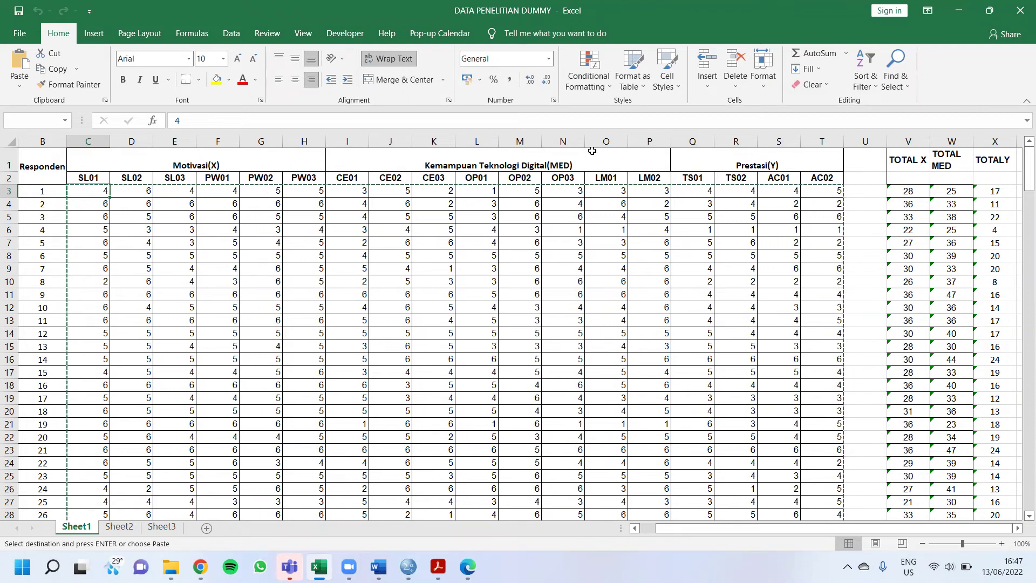
left_click(520, 158)
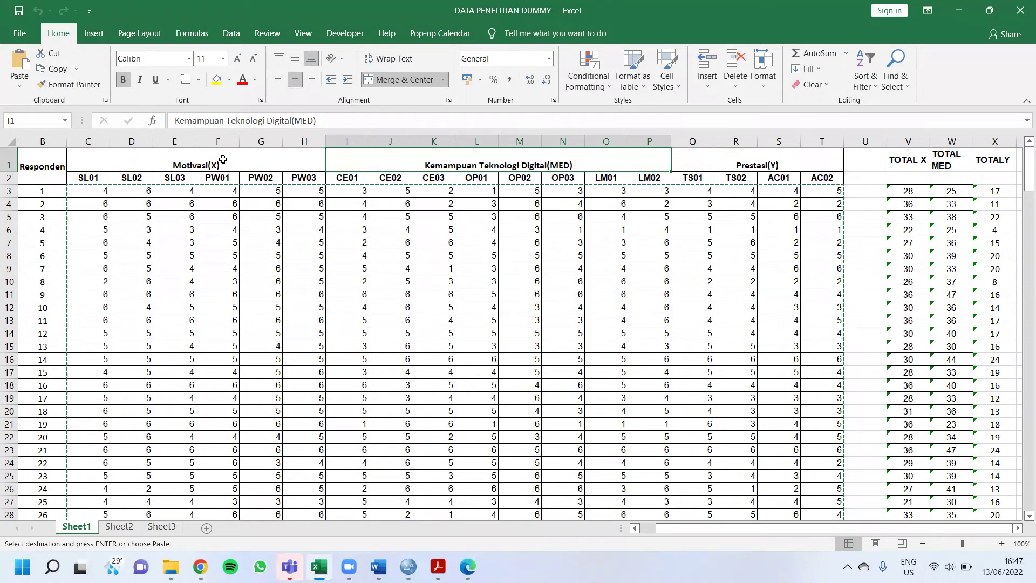
left_click(223, 159)
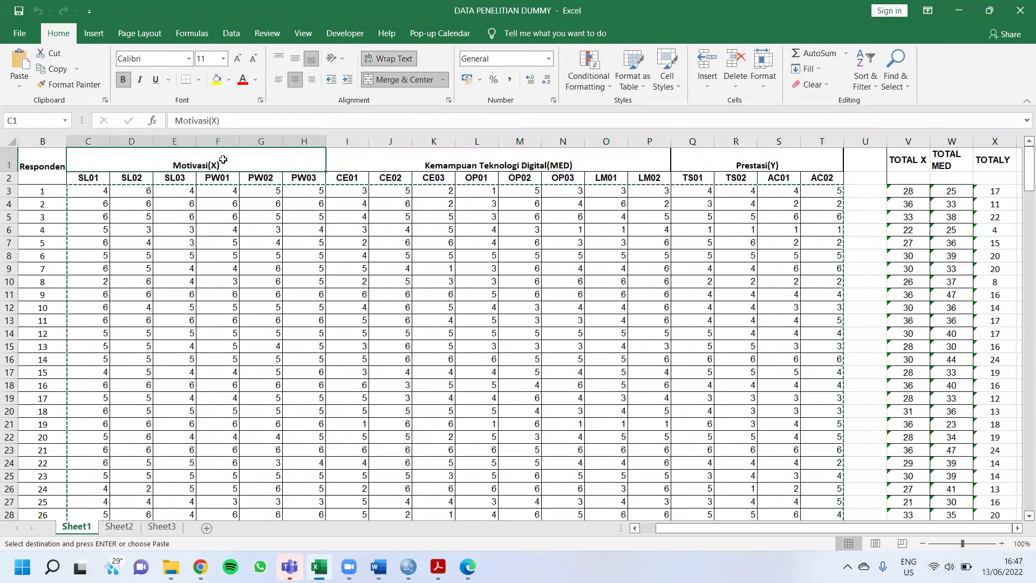
left_click(759, 158)
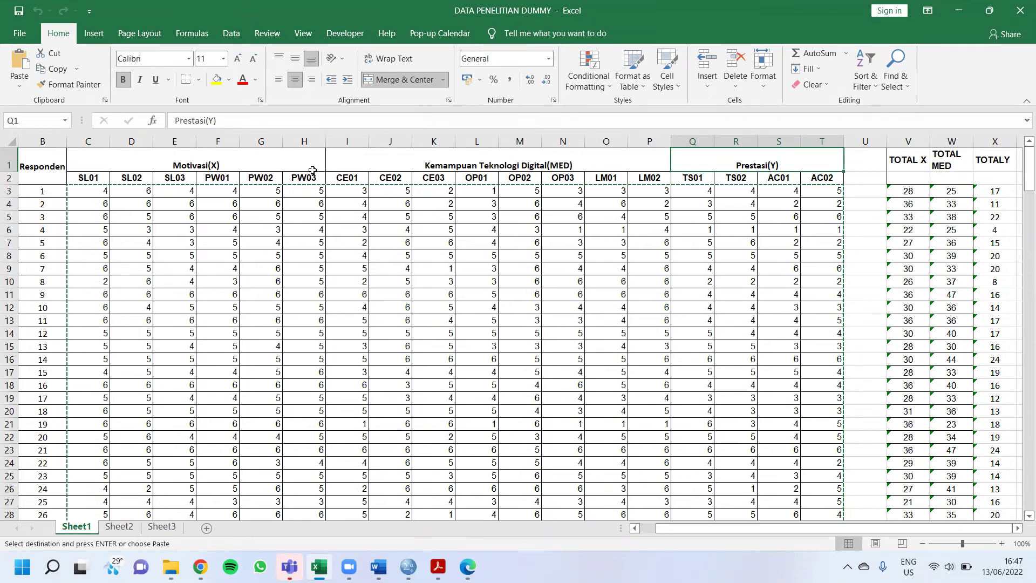
left_click(237, 159)
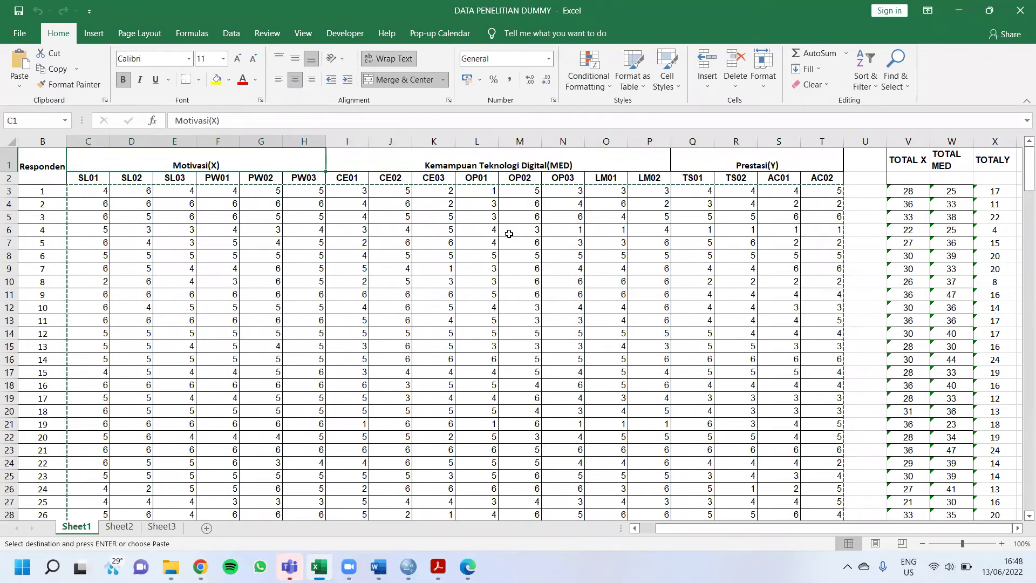
left_click(786, 164)
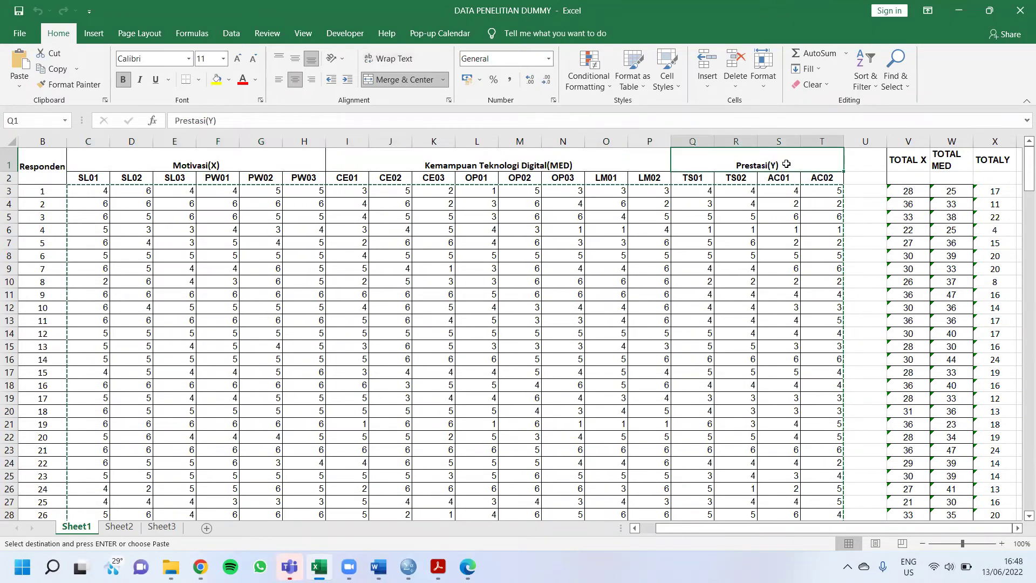
left_click(515, 155)
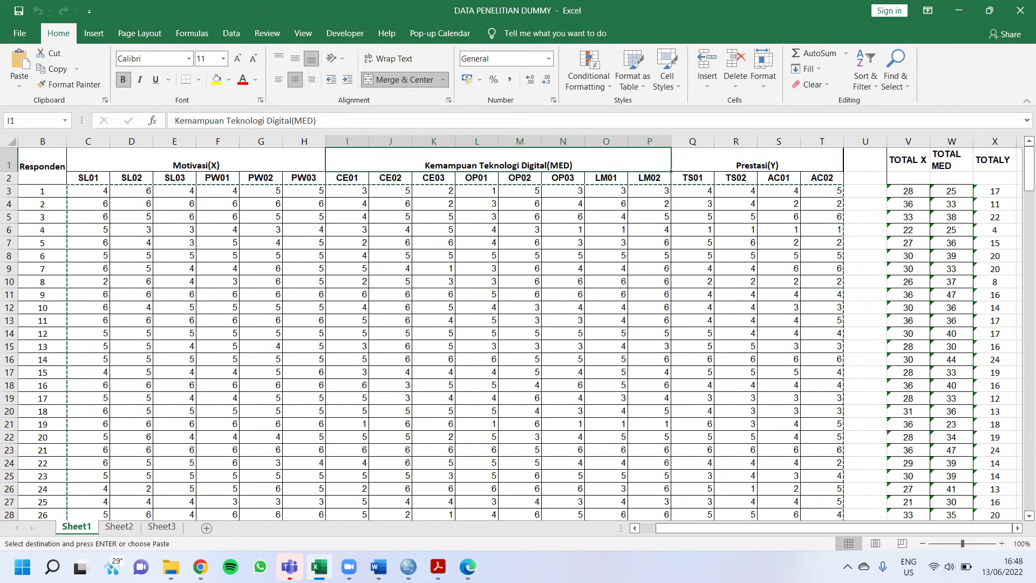
Switch to Doc1.pdf in Edge and handwrite on page 2 "Pengaruh motivasi terhadap prestasi dengan kemampuan teknologi digital sebagai variabel mediasi" in blue
key("alt+Tab")
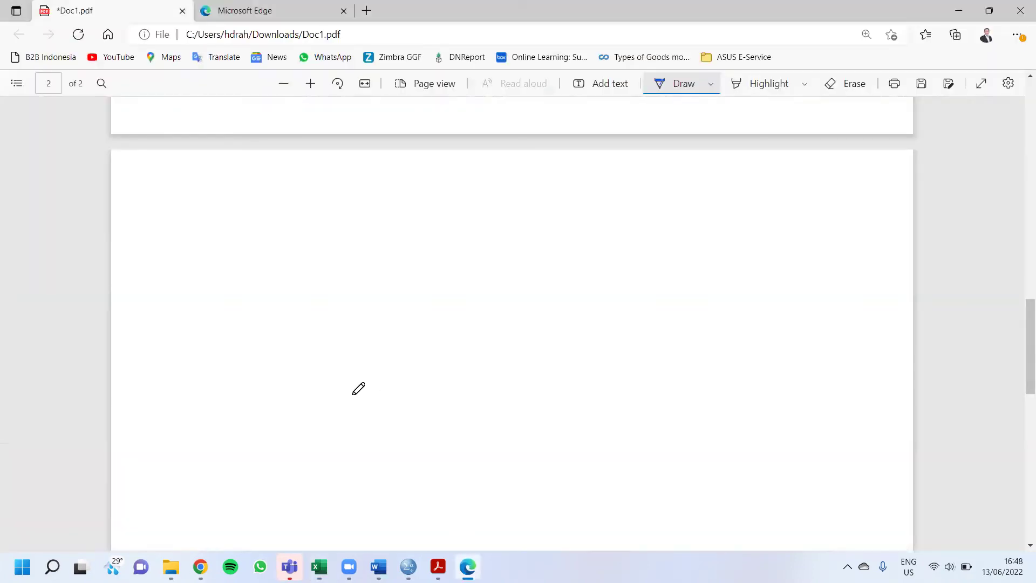
mouse_move(165, 189)
left_mouse_down()
mouse_move(163, 215)
mouse_move(180, 204)
mouse_move(280, 199)
mouse_move(298, 210)
mouse_move(310, 205)
mouse_move(287, 197)
mouse_move(383, 192)
mouse_move(394, 209)
mouse_move(422, 198)
mouse_move(425, 207)
mouse_move(619, 199)
mouse_move(662, 209)
mouse_move(774, 190)
mouse_move(812, 212)
mouse_move(840, 201)
left_mouse_up()
left_click(816, 185)
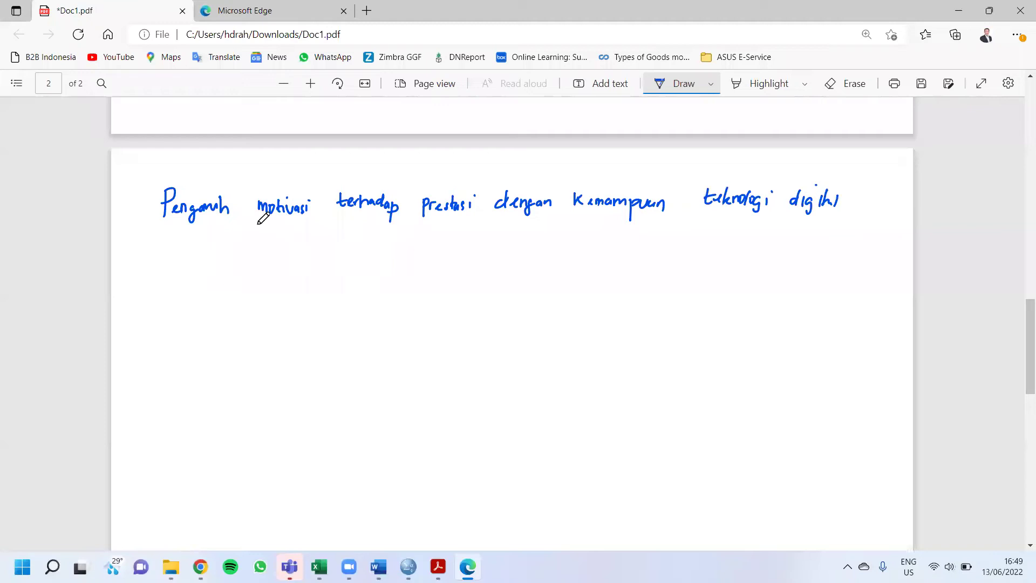
mouse_move(178, 235)
left_mouse_down()
mouse_move(206, 257)
mouse_move(225, 244)
mouse_move(394, 240)
mouse_move(386, 234)
mouse_move(426, 247)
left_mouse_up()
left_click(295, 236)
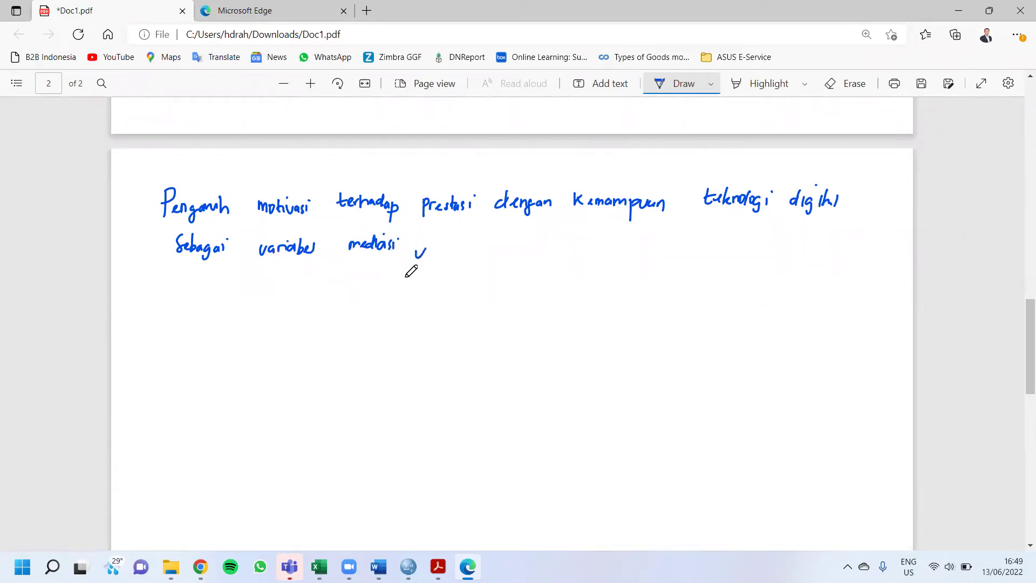
Change the pen colour to red and start a numbered list below the research title with "1. x"
left_click(710, 84)
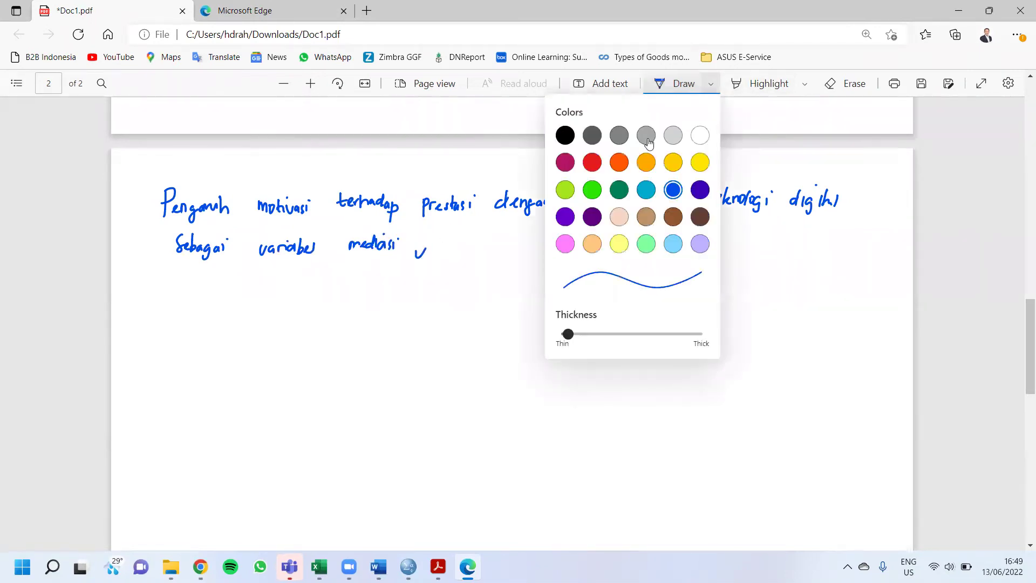
left_click(592, 163)
left_click(350, 306)
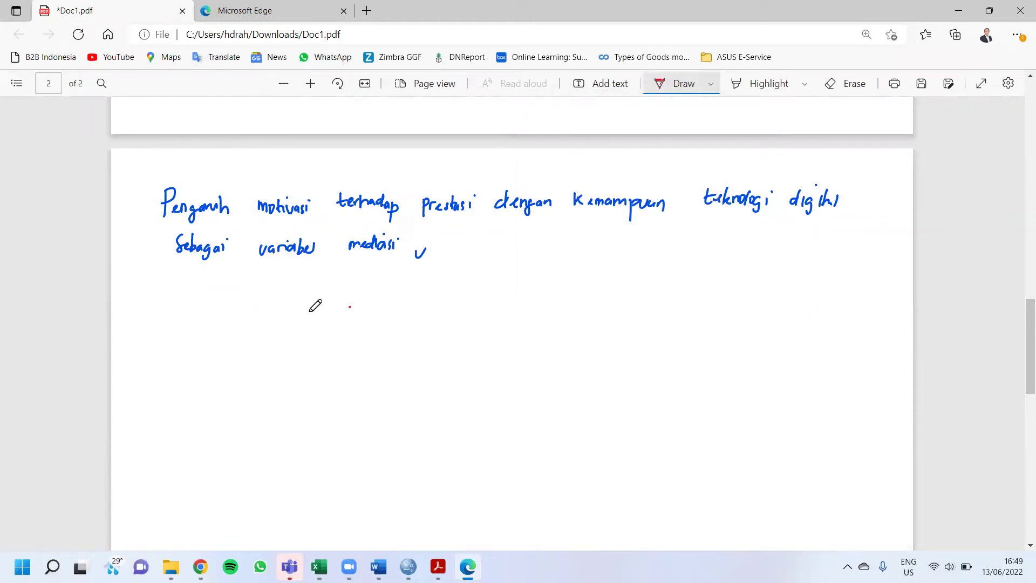
left_click_drag(172, 301, 171, 311)
left_click(170, 313)
left_click(177, 311)
mouse_move(208, 303)
left_mouse_down()
mouse_move(216, 312)
mouse_move(207, 311)
left_mouse_up()
Label the title's variables in red: "(x)" above motivasi, "(y)" above prestasi and "(med)" above teknologi digital
mouse_move(276, 181)
left_mouse_down()
mouse_move(274, 191)
mouse_move(288, 191)
left_mouse_up()
mouse_move(288, 183)
left_mouse_down()
mouse_move(279, 190)
mouse_move(297, 193)
left_mouse_up()
left_click(296, 183)
mouse_move(438, 180)
left_mouse_down()
mouse_move(436, 192)
mouse_move(460, 191)
left_mouse_up()
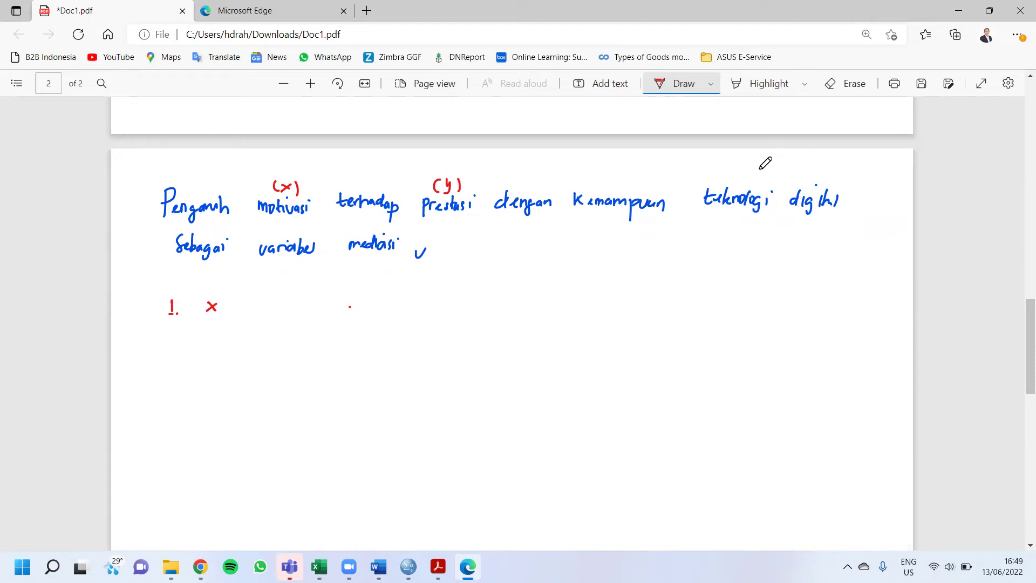
mouse_move(761, 168)
left_mouse_down()
mouse_move(787, 176)
mouse_move(796, 167)
mouse_move(805, 180)
left_mouse_up()
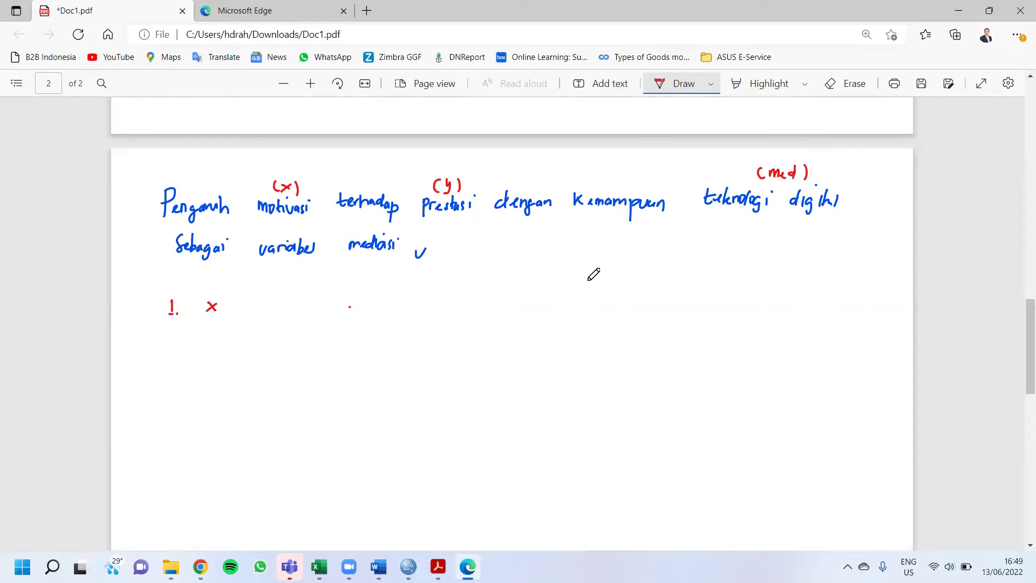